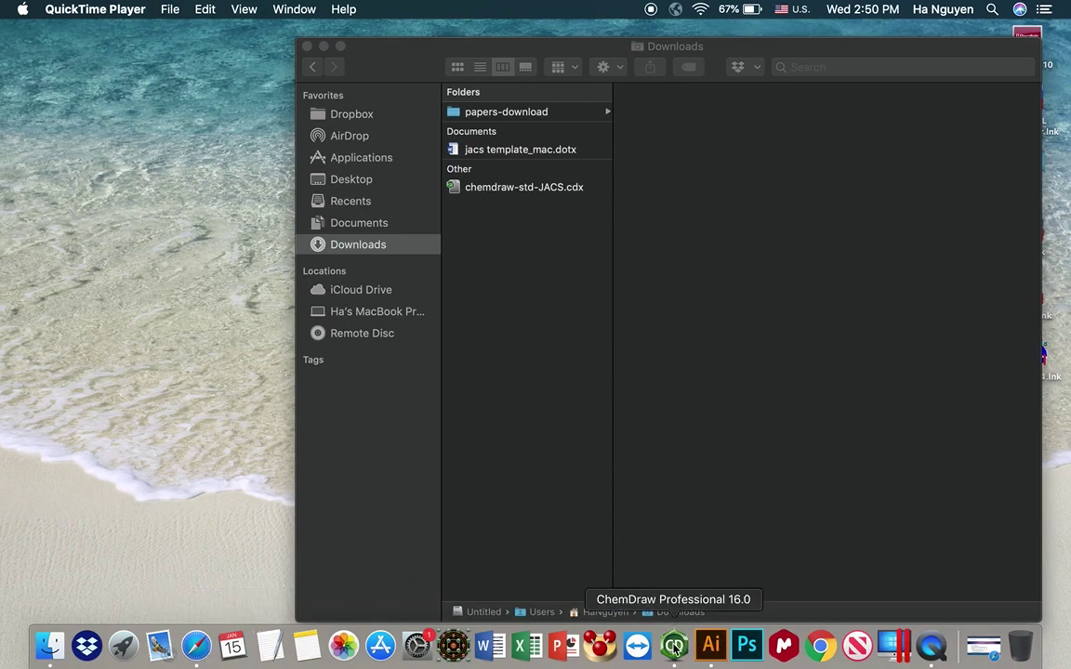
Launch ChemDraw Professional and open chemdraw-std-JACS.cdx from the Downloads folder
{"action": "left_click", "coordinate": [674, 646]}
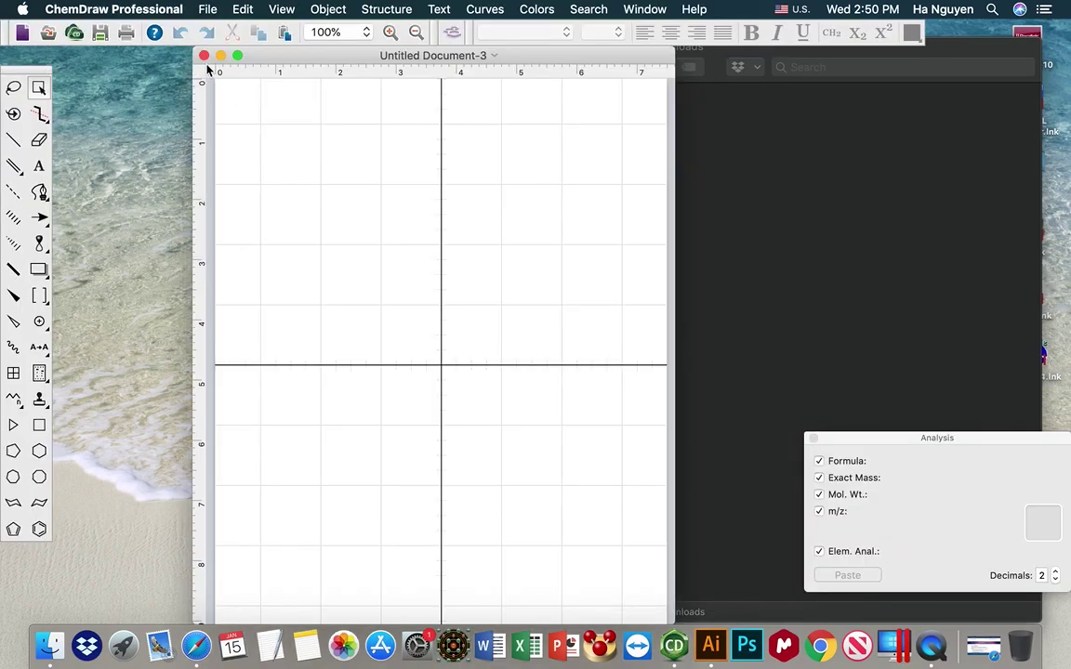
{"action": "key", "text": "super+o"}
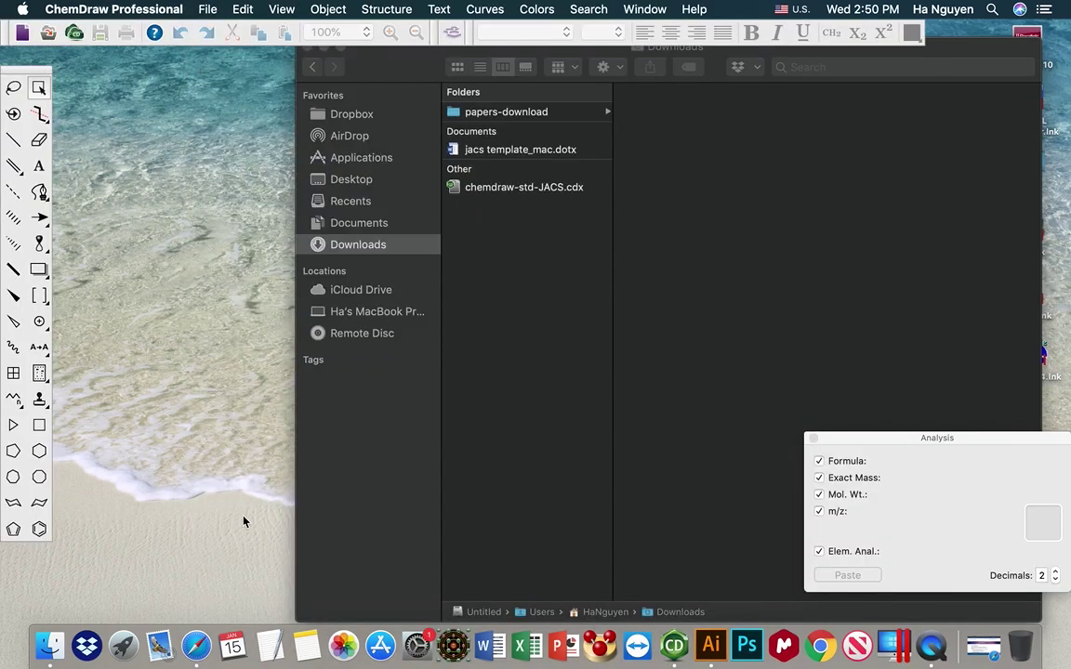
{"action": "double_click", "coordinate": [497, 189]}
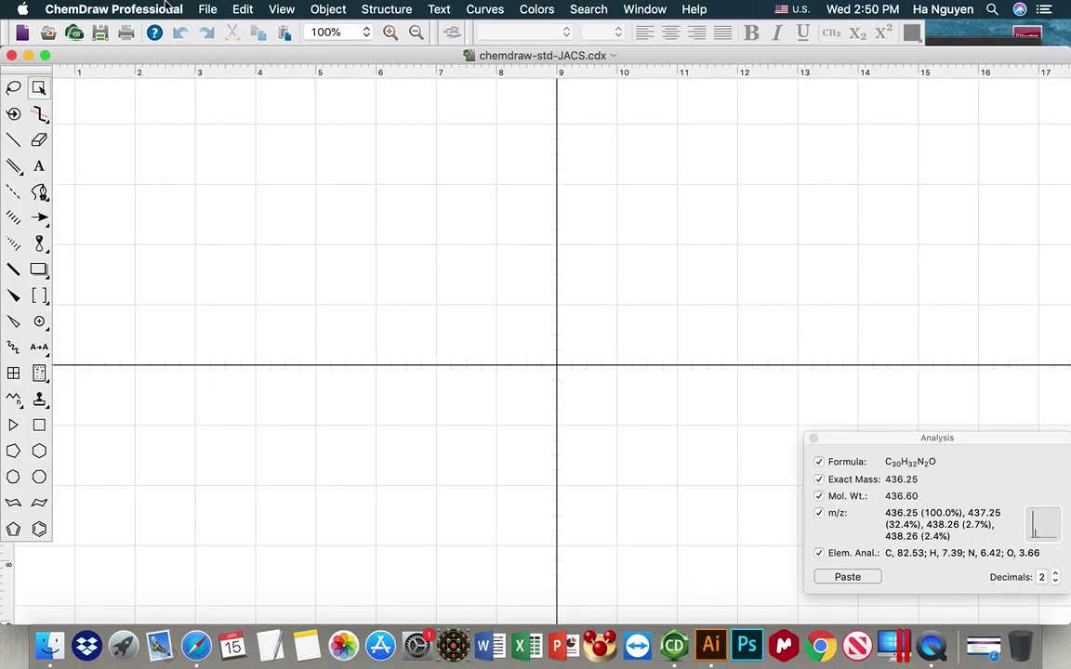
Show the file's Drawing settings (chain angle, bond spacing, line widths), then switch to the ACS guidelines page
{"action": "left_click", "coordinate": [207, 10]}
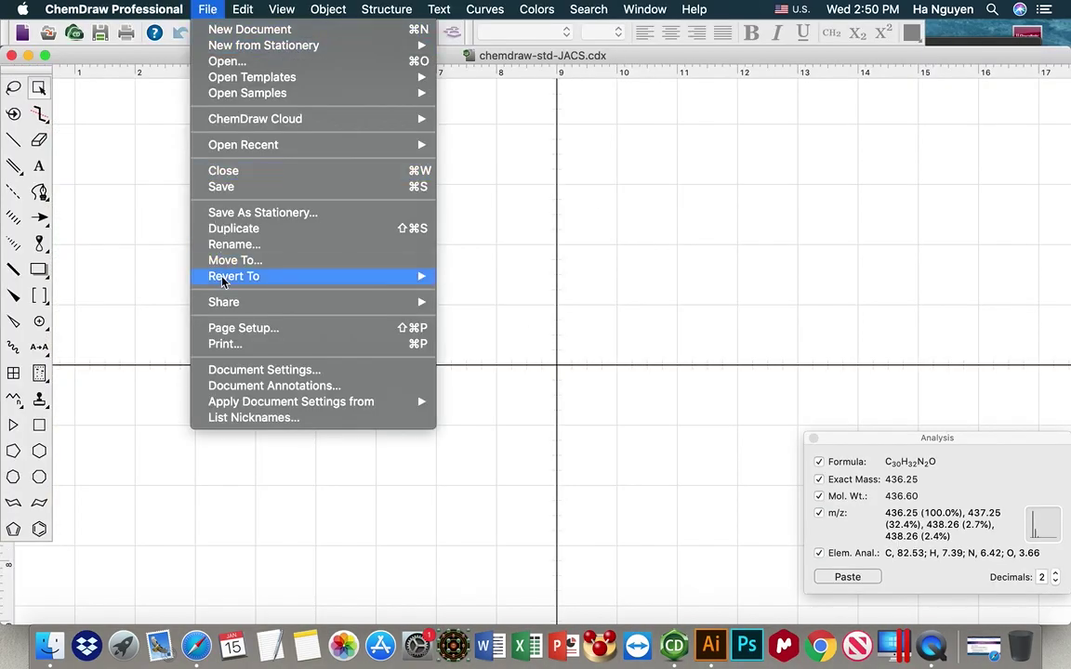
{"action": "left_click", "coordinate": [239, 370]}
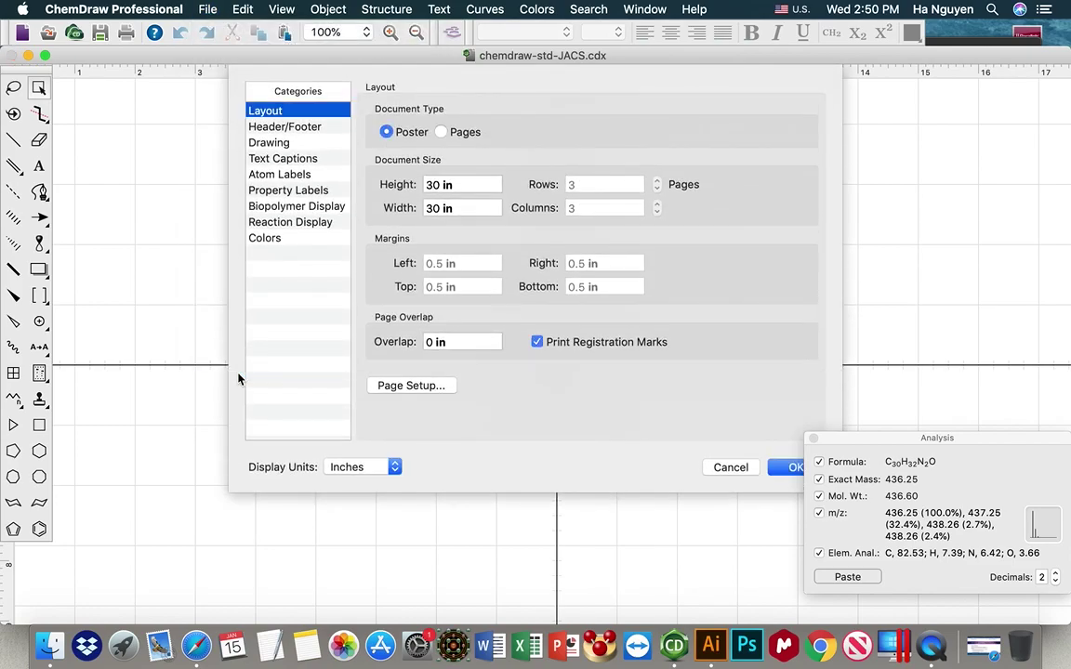
{"action": "left_click", "coordinate": [275, 145]}
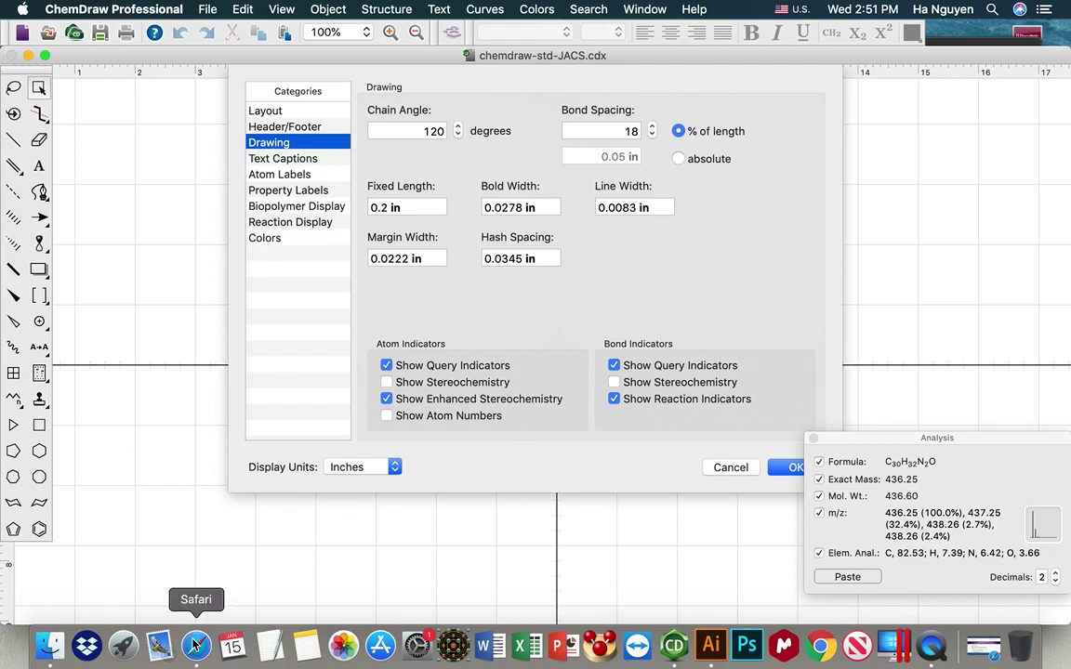
{"action": "left_click", "coordinate": [984, 646]}
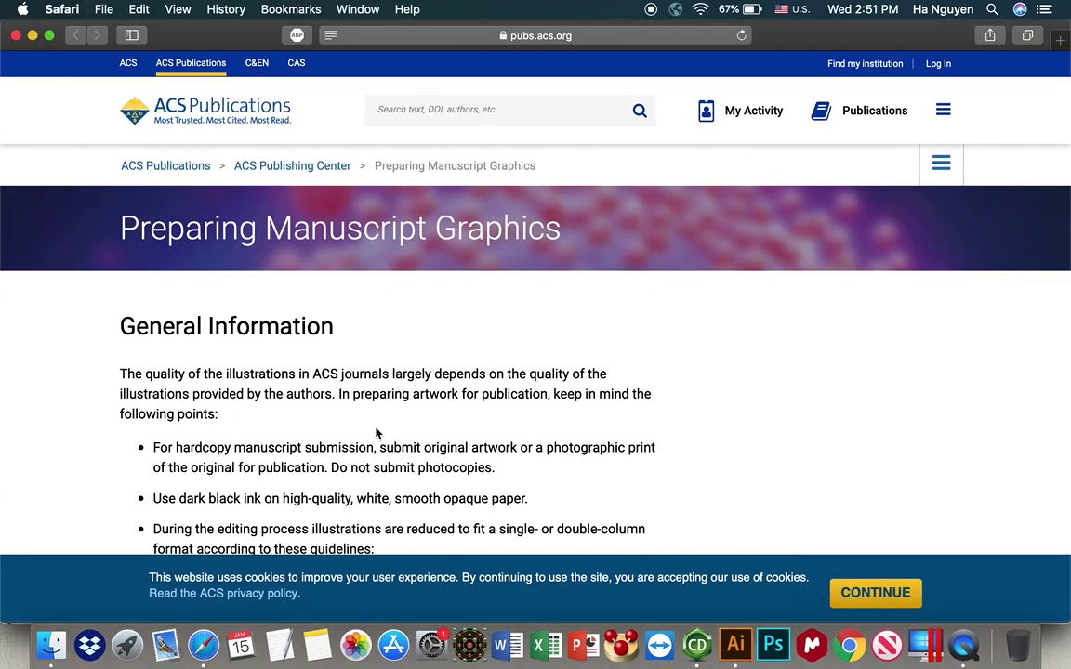
Review the ACS table of recommended ChemDraw drawing settings, then return to ChemDraw's document settings
{"action": "scroll", "coordinate": [394, 441], "scroll_direction": "down", "scroll_amount": 5}
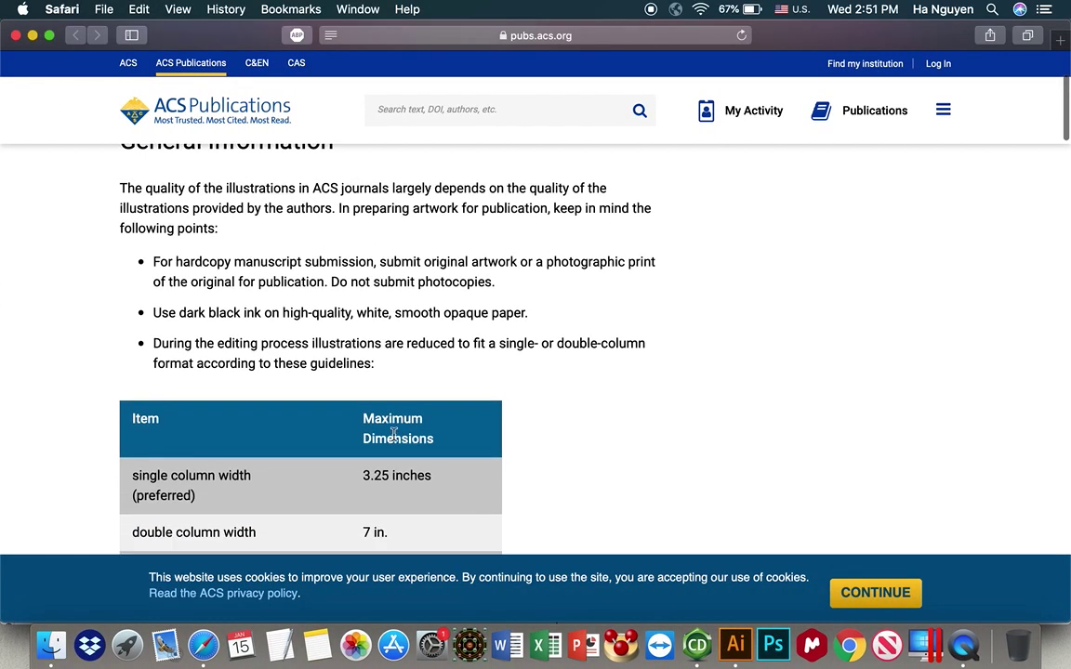
{"action": "scroll", "coordinate": [394, 440], "scroll_direction": "down", "scroll_amount": 4}
{"action": "scroll", "coordinate": [394, 441], "scroll_direction": "down", "scroll_amount": 6}
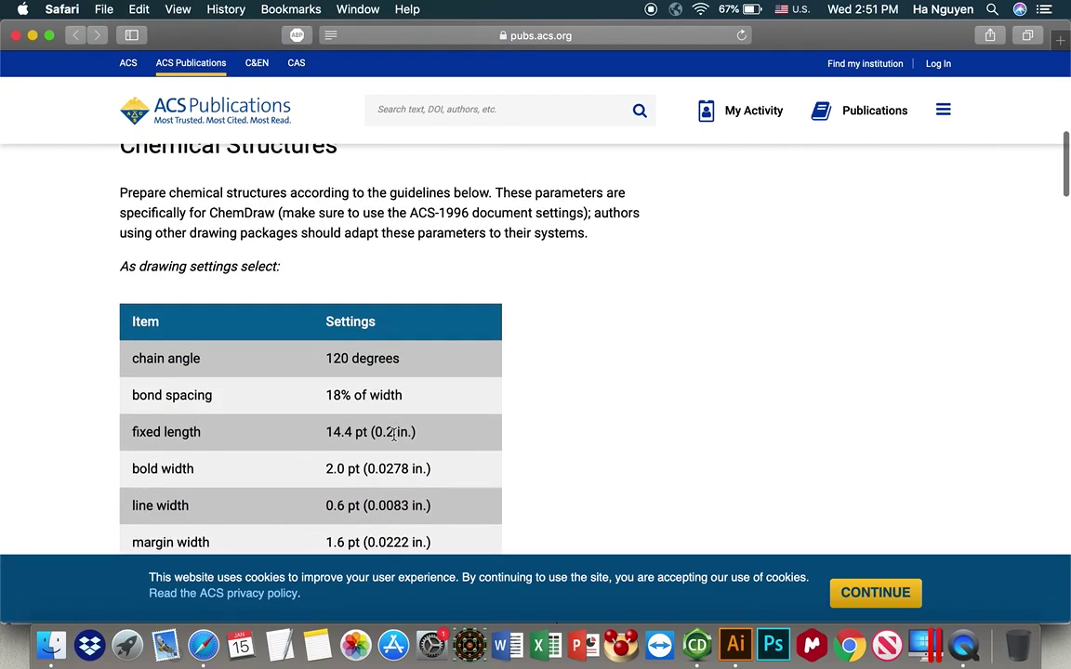
{"action": "scroll", "coordinate": [437, 279], "scroll_direction": "up", "scroll_amount": 1}
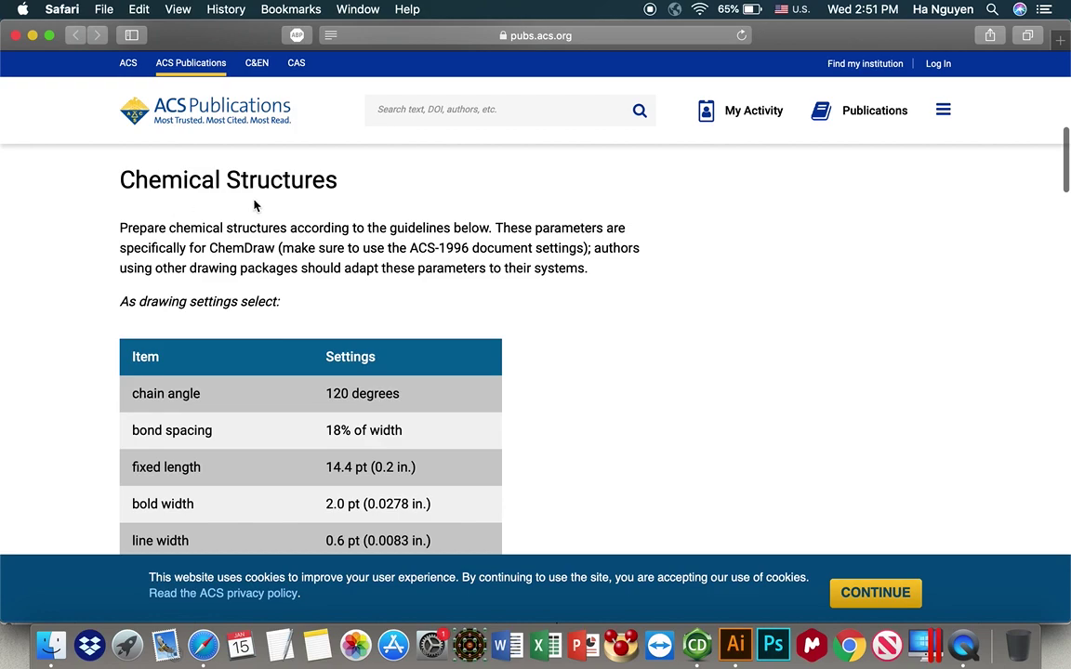
{"action": "scroll", "coordinate": [632, 327], "scroll_direction": "down", "scroll_amount": 3}
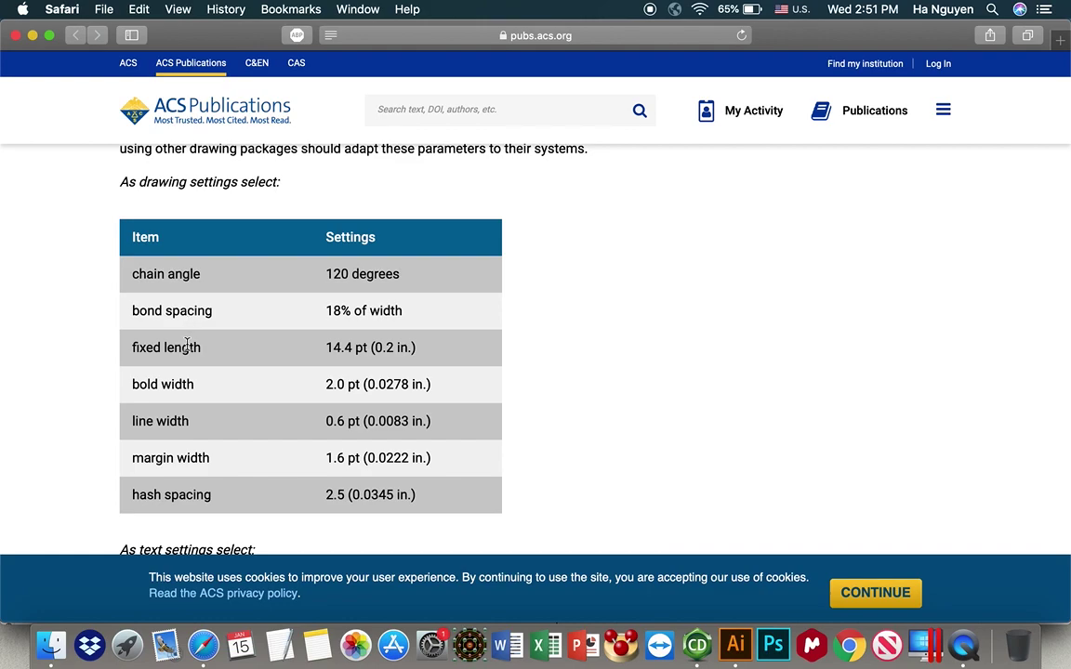
{"action": "scroll", "coordinate": [309, 382], "scroll_direction": "down", "scroll_amount": 1}
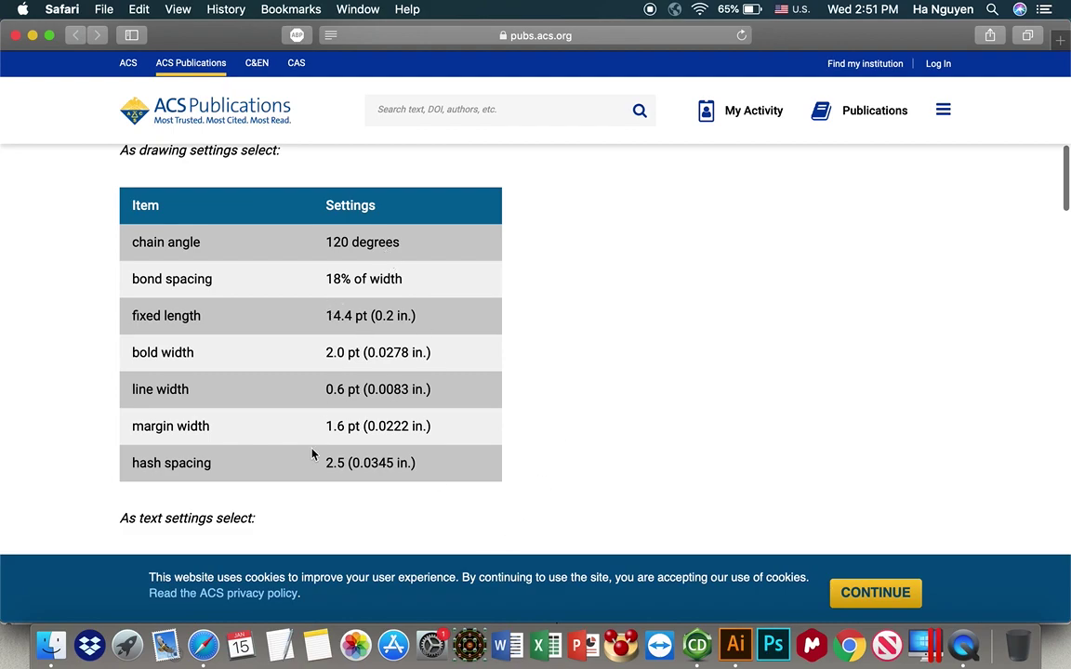
{"action": "left_click", "coordinate": [696, 644]}
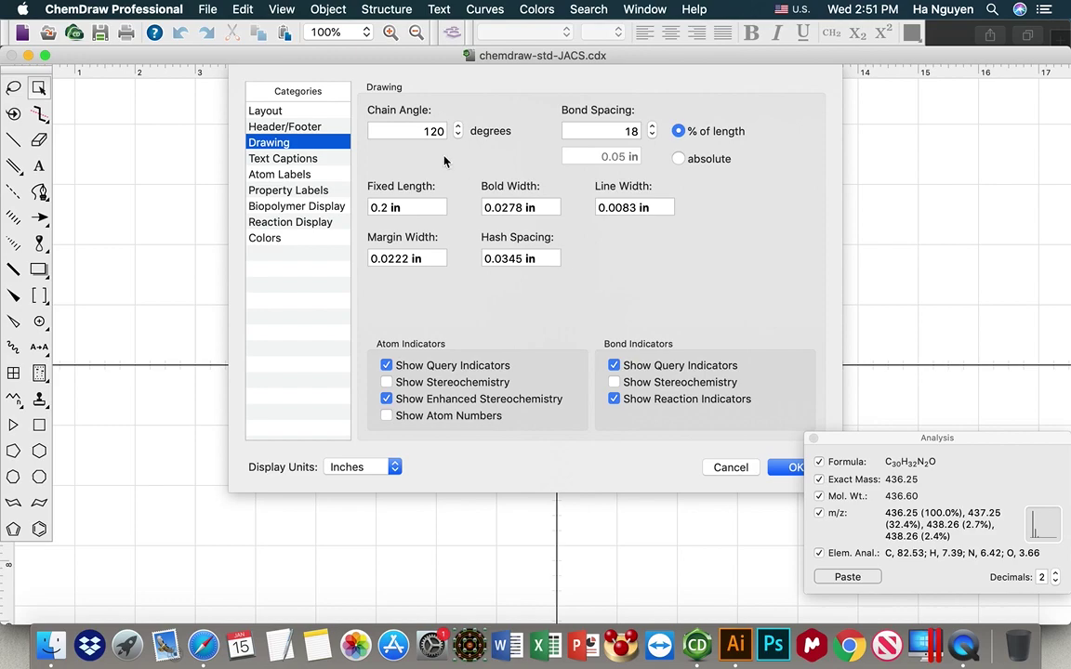
Confirm the 120° chain angle and set text captions to Helvetica 10 pt
{"action": "left_click", "coordinate": [423, 131]}
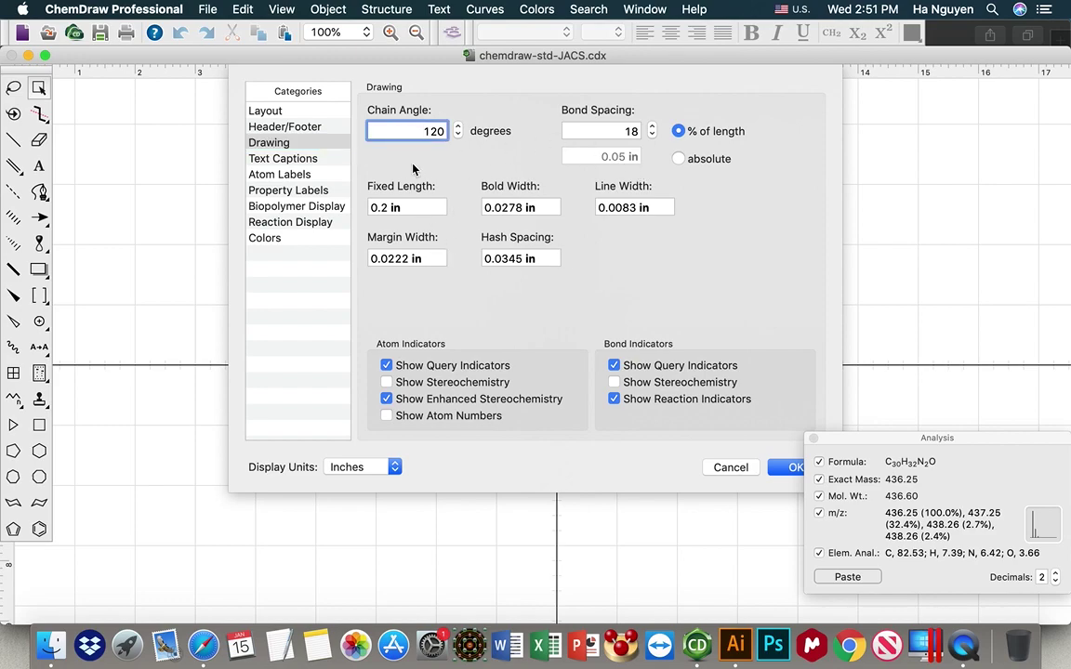
{"action": "left_click", "coordinate": [283, 160]}
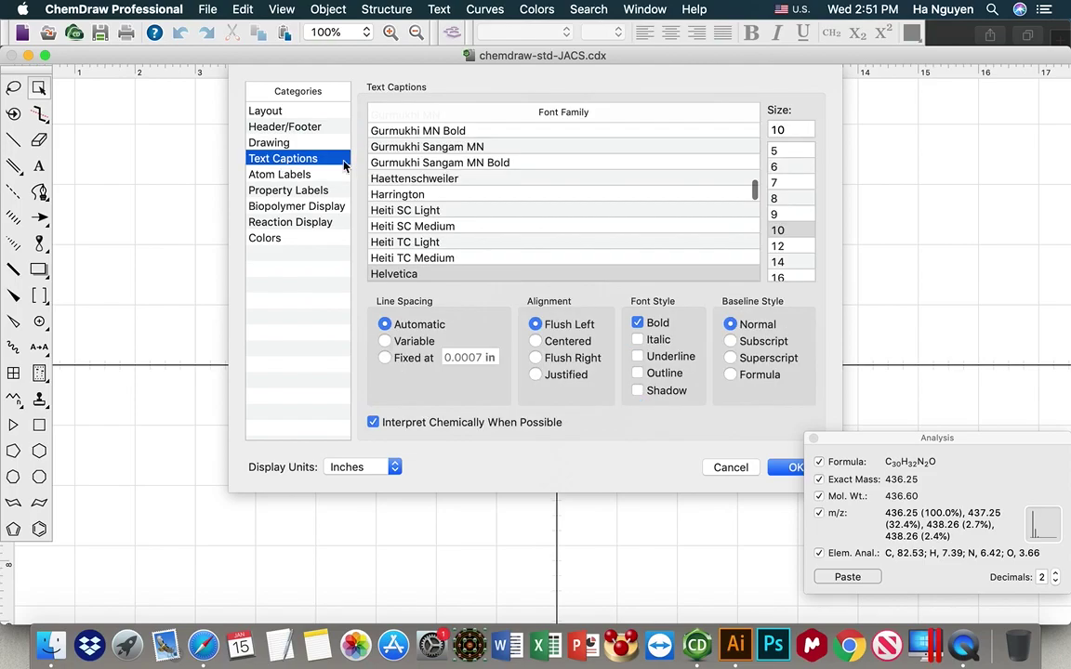
{"action": "scroll", "coordinate": [493, 223], "scroll_direction": "down", "scroll_amount": 2}
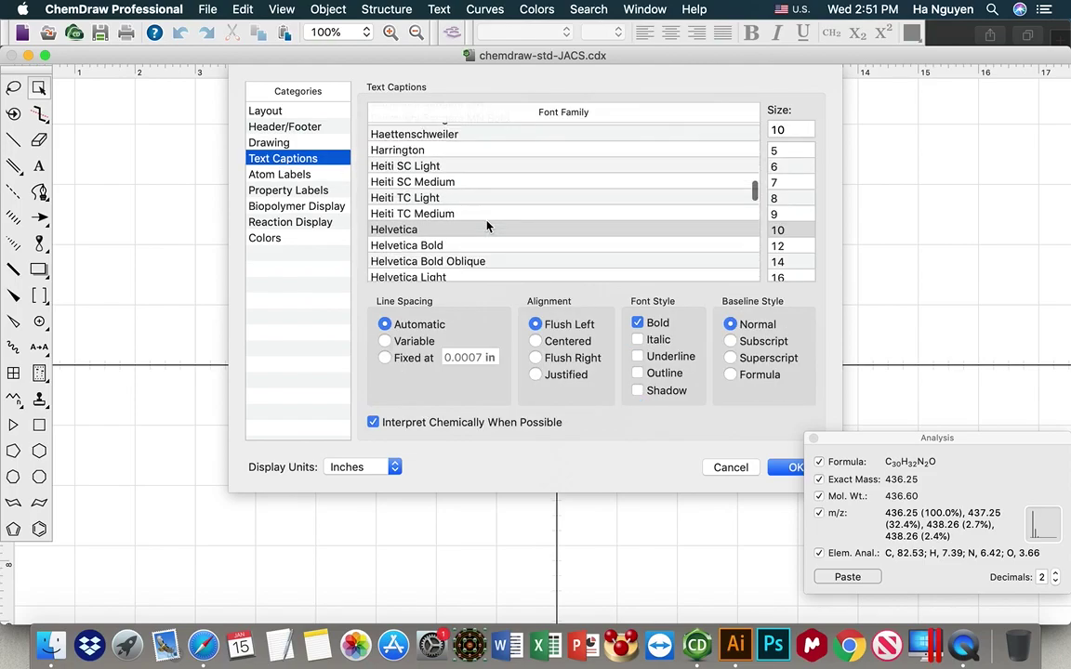
{"action": "left_click", "coordinate": [414, 230]}
{"action": "left_click", "coordinate": [805, 233]}
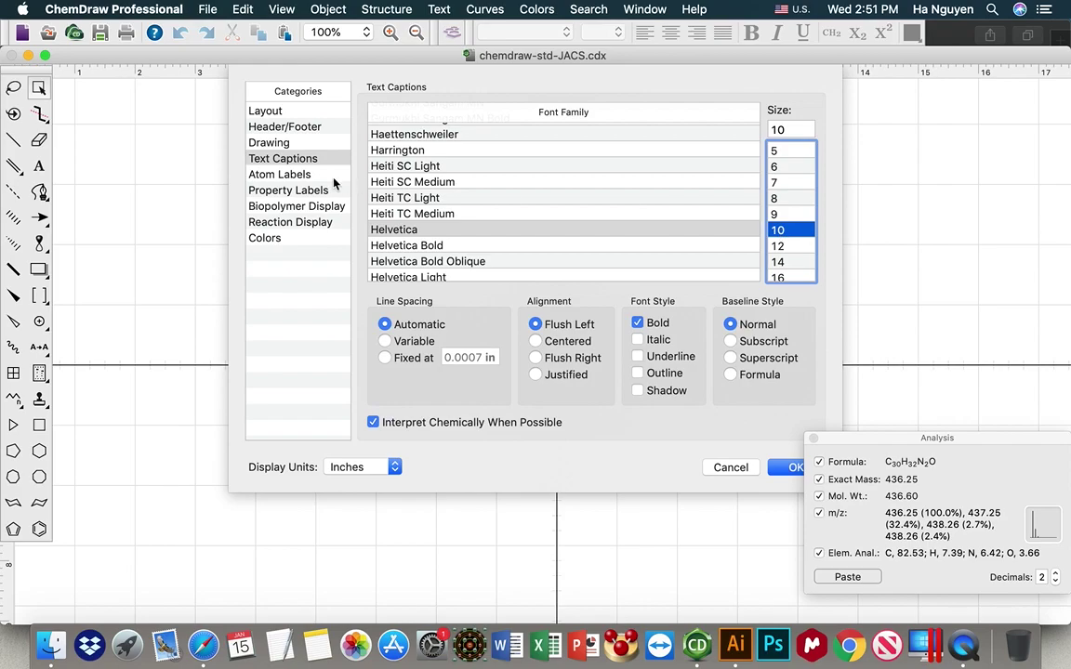
Set atom labels to Helvetica 10 pt and apply the document settings
{"action": "left_click", "coordinate": [262, 176]}
{"action": "scroll", "coordinate": [440, 165], "scroll_direction": "down", "scroll_amount": 5}
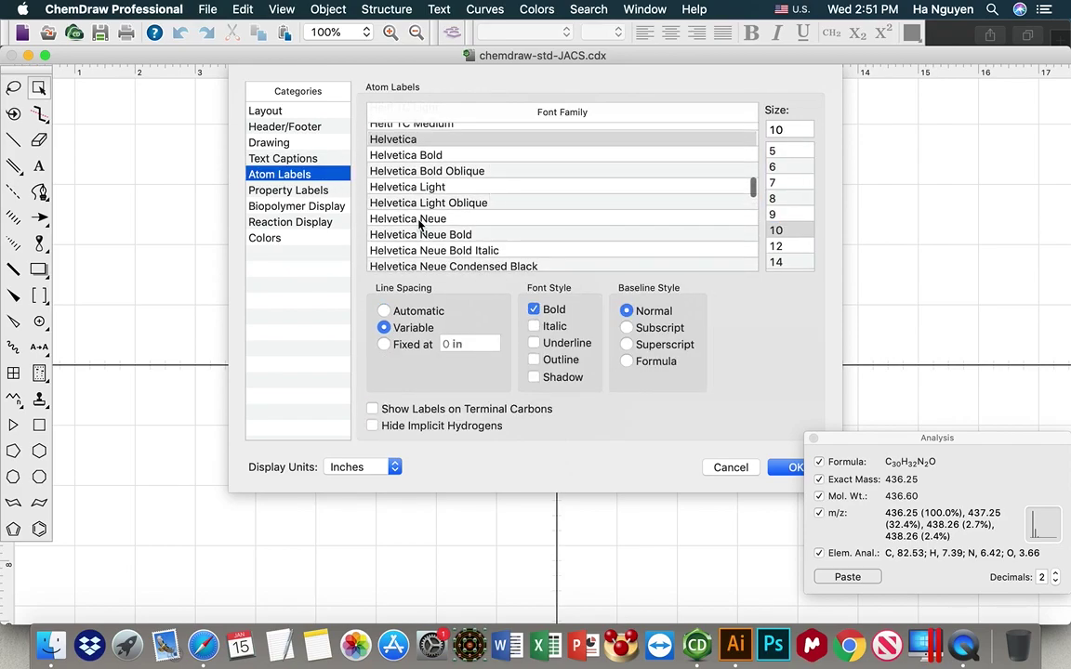
{"action": "scroll", "coordinate": [420, 223], "scroll_direction": "up", "scroll_amount": 2}
{"action": "left_click", "coordinate": [423, 190]}
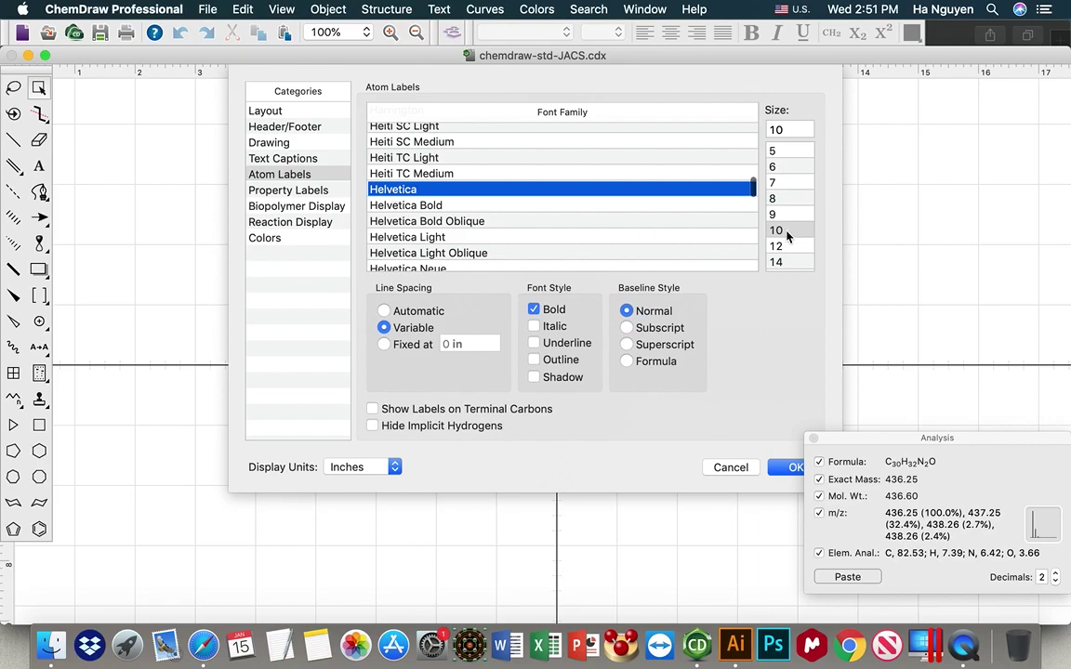
{"action": "left_click", "coordinate": [786, 230]}
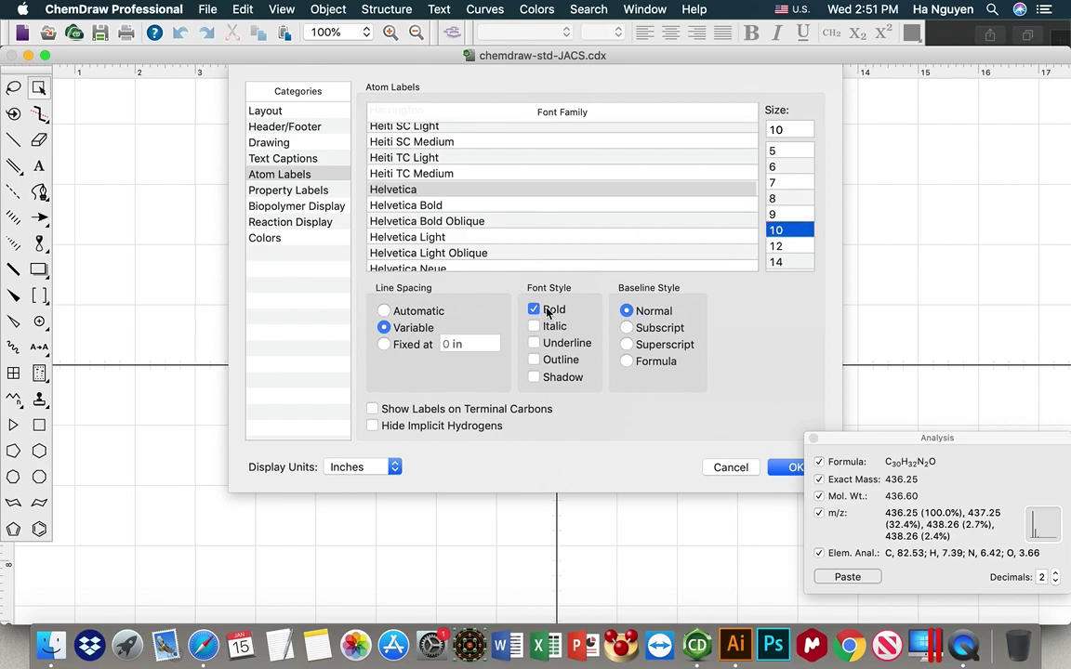
{"action": "left_click", "coordinate": [792, 469]}
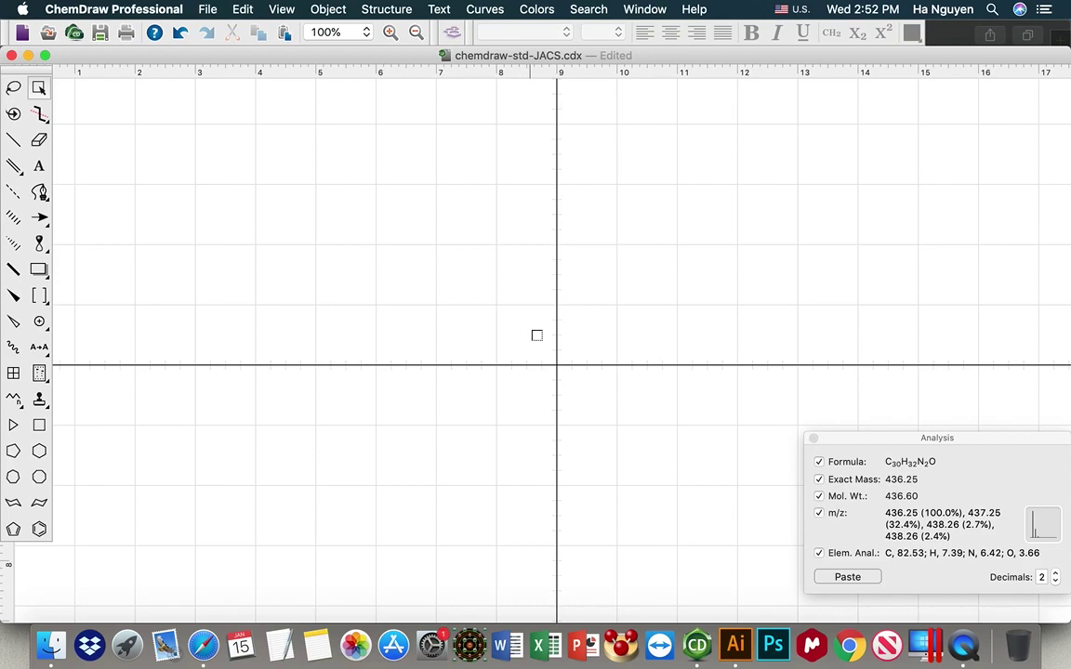
Select the reactants, arrow and imine product and drag them up to the page's top-left
{"action": "scroll", "coordinate": [598, 395], "scroll_direction": "down", "scroll_amount": 10}
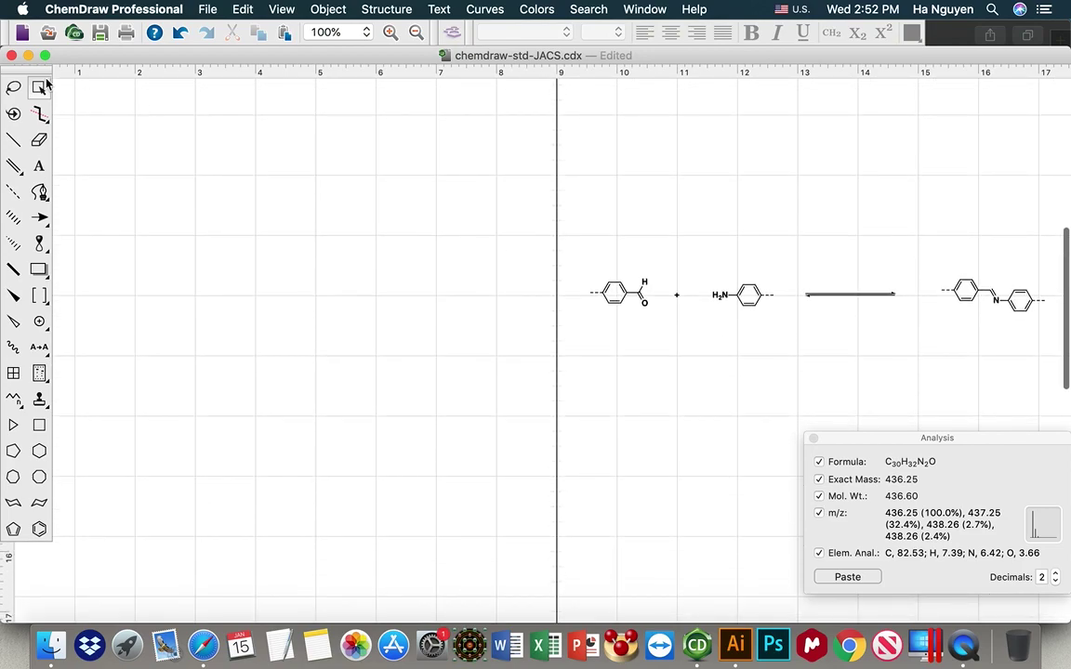
{"action": "left_click_drag", "start_coordinate": [586, 272], "coordinate": [900, 325]}
{"action": "mouse_move", "coordinate": [1027, 326]}
{"action": "left_mouse_down"}
{"action": "mouse_move", "coordinate": [1056, 323]}
{"action": "mouse_move", "coordinate": [1046, 328]}
{"action": "left_mouse_up"}
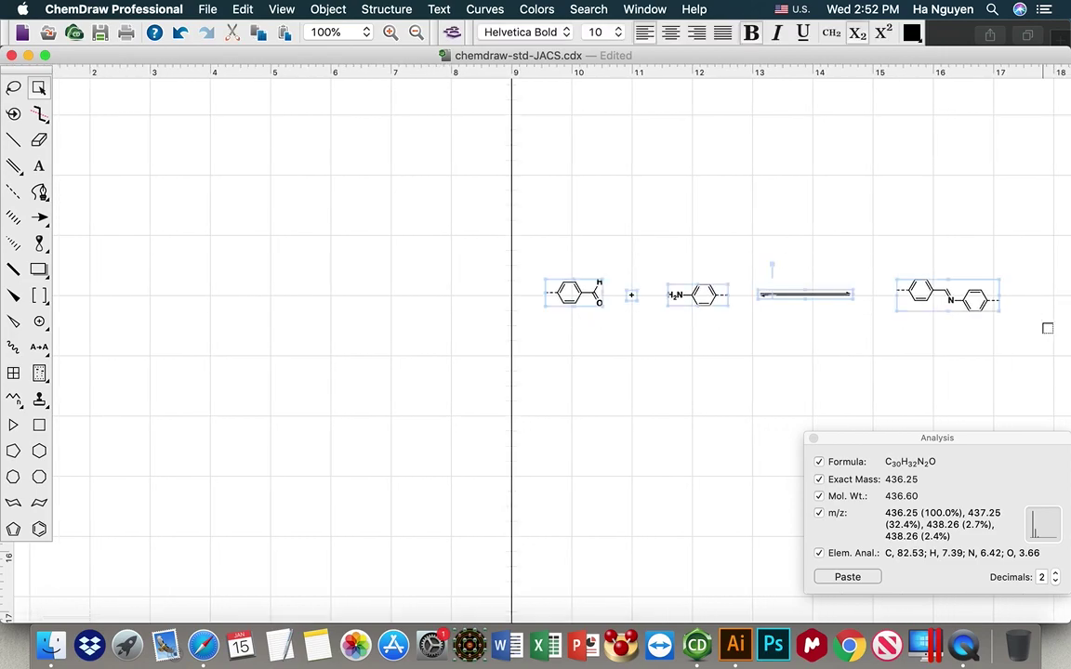
{"action": "scroll", "coordinate": [502, 163], "scroll_direction": "up", "scroll_amount": 5}
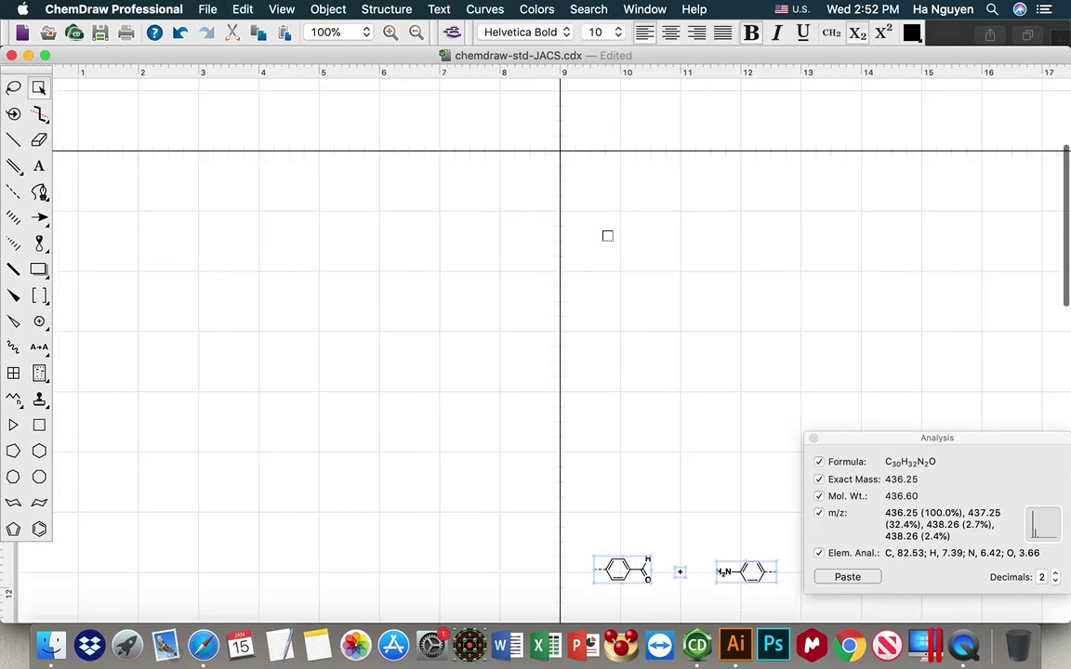
{"action": "scroll", "coordinate": [607, 236], "scroll_direction": "up", "scroll_amount": 3}
{"action": "key", "text": "super+v"}
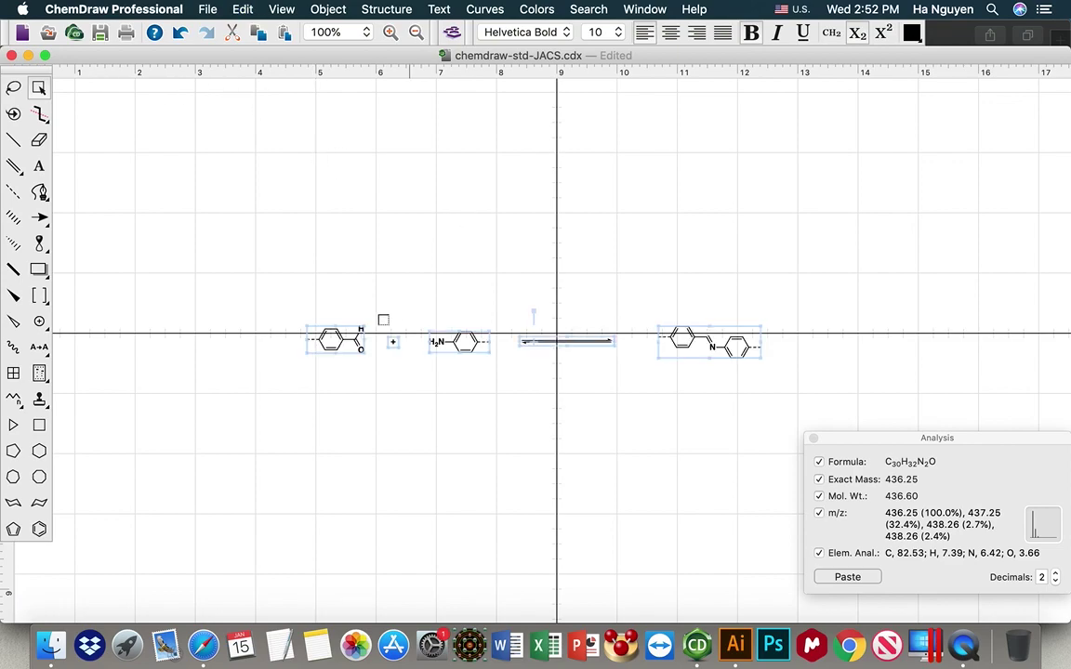
{"action": "left_click_drag", "start_coordinate": [313, 305], "coordinate": [152, 153]}
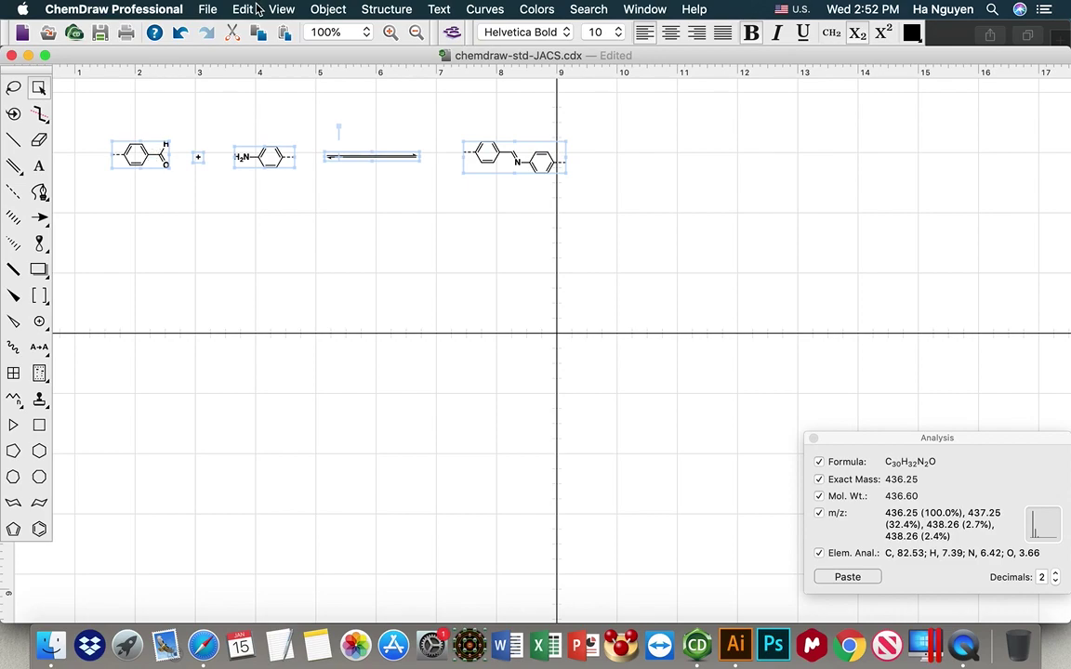
Copy the whole reaction scheme to the clipboard and switch to Illustrator
{"action": "left_click", "coordinate": [330, 9]}
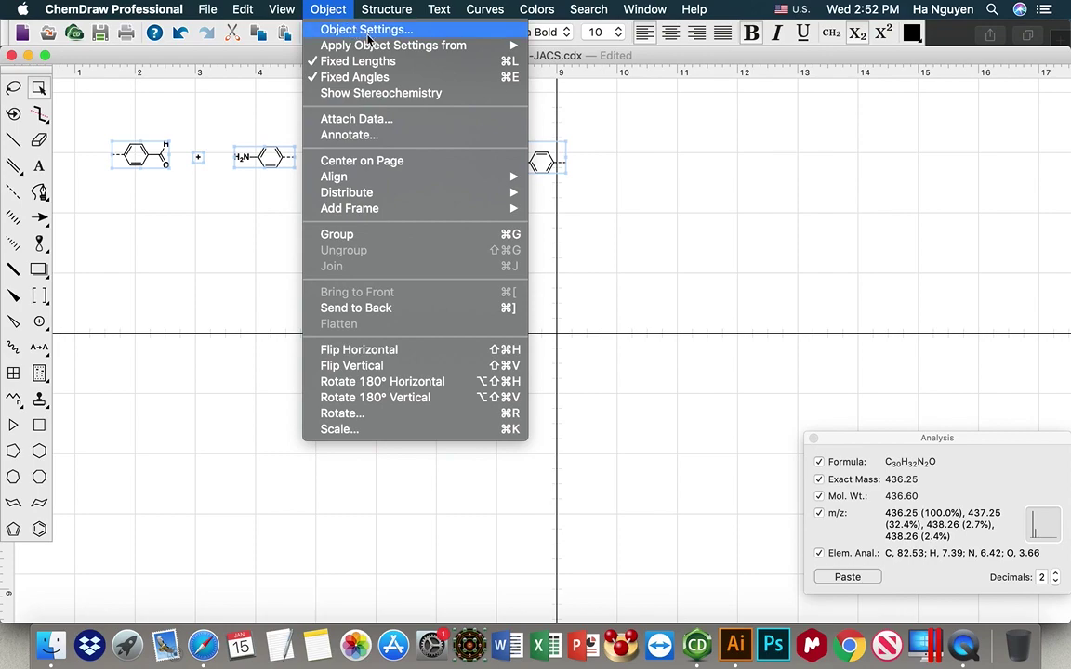
{"action": "mouse_move", "coordinate": [370, 47]}
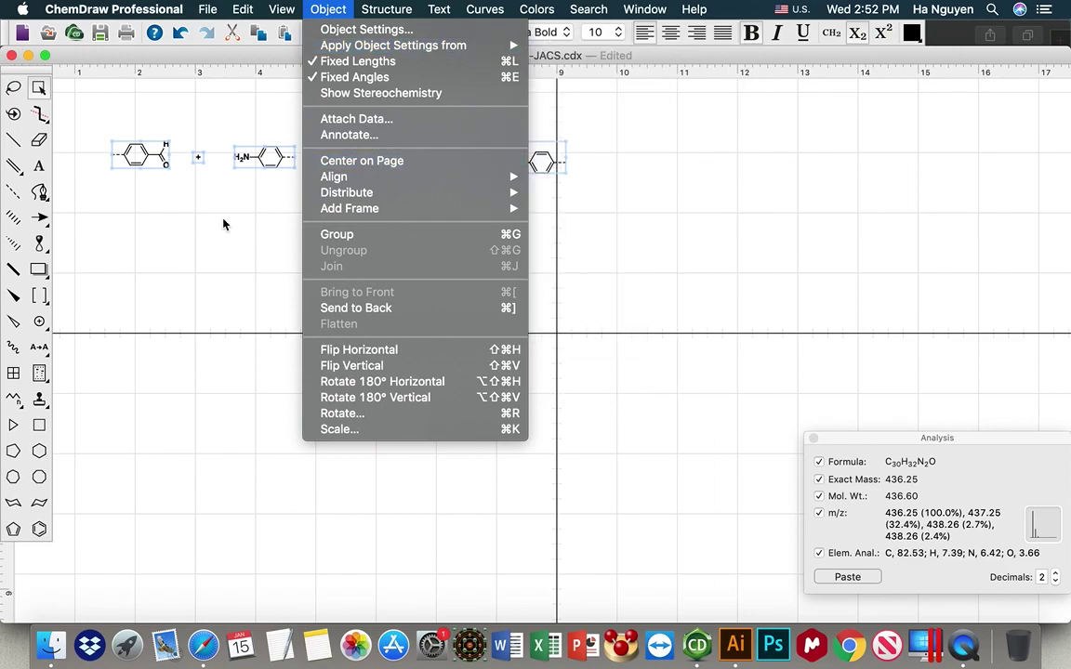
{"action": "left_click", "coordinate": [198, 208]}
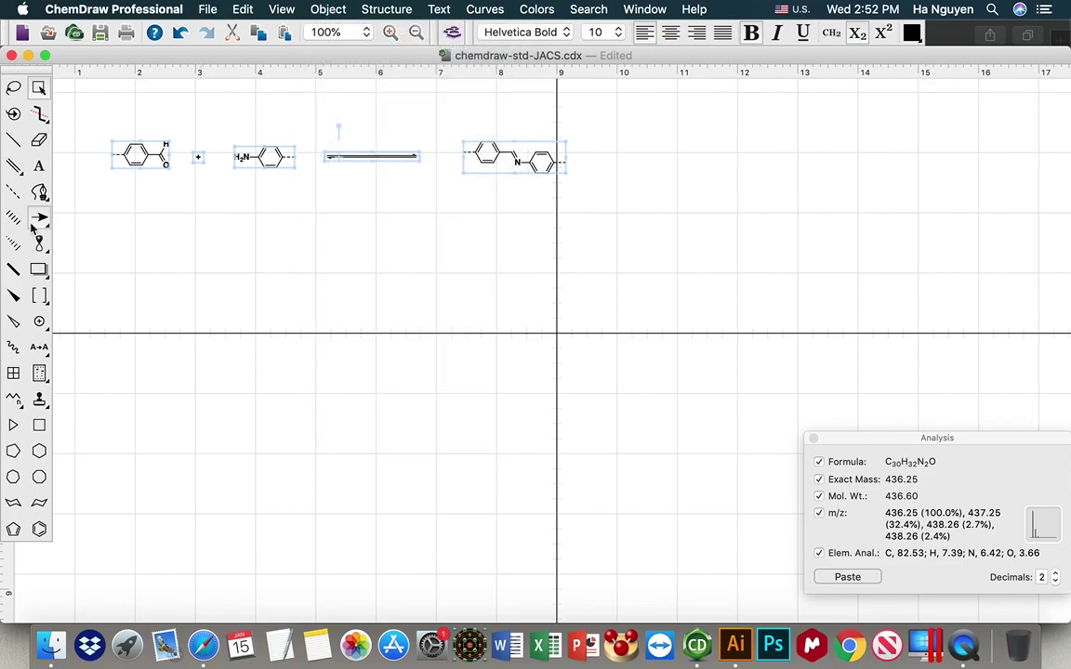
{"action": "key", "text": "super+c"}
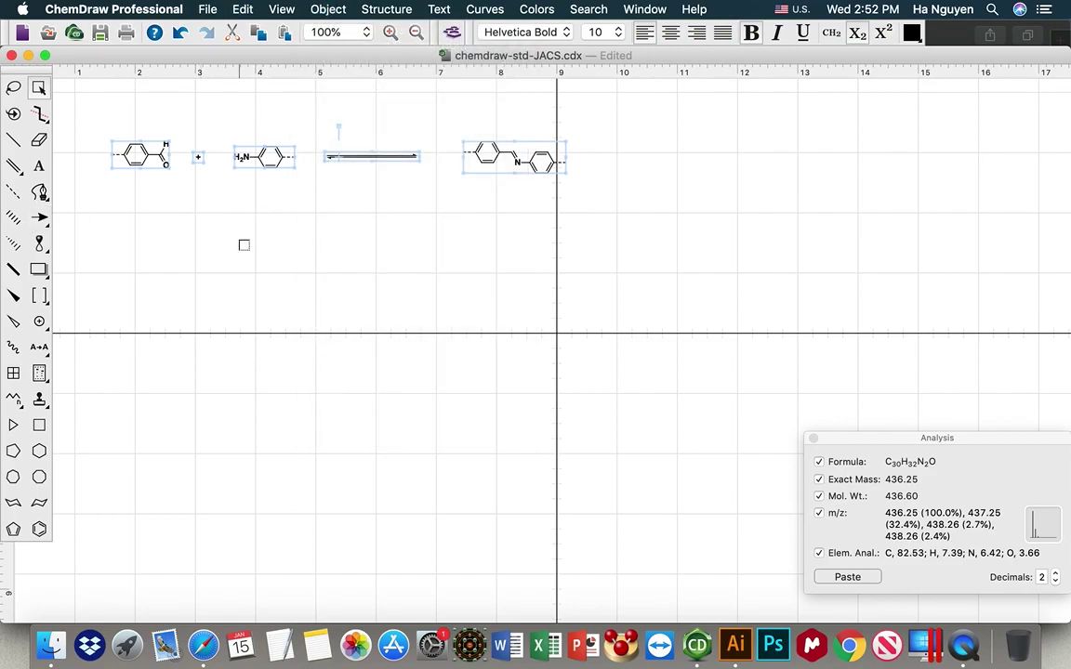
{"action": "left_click", "coordinate": [736, 648]}
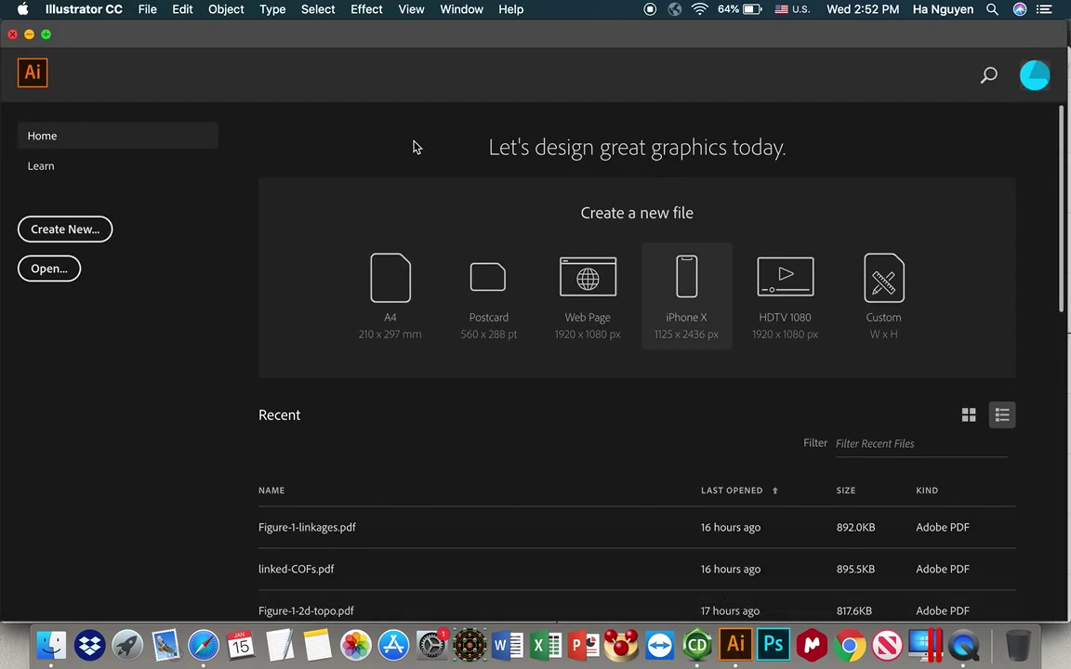
Start a new document named Scheme-1-example in pixel units, then bring up the ACS guidelines
{"action": "left_click", "coordinate": [146, 11]}
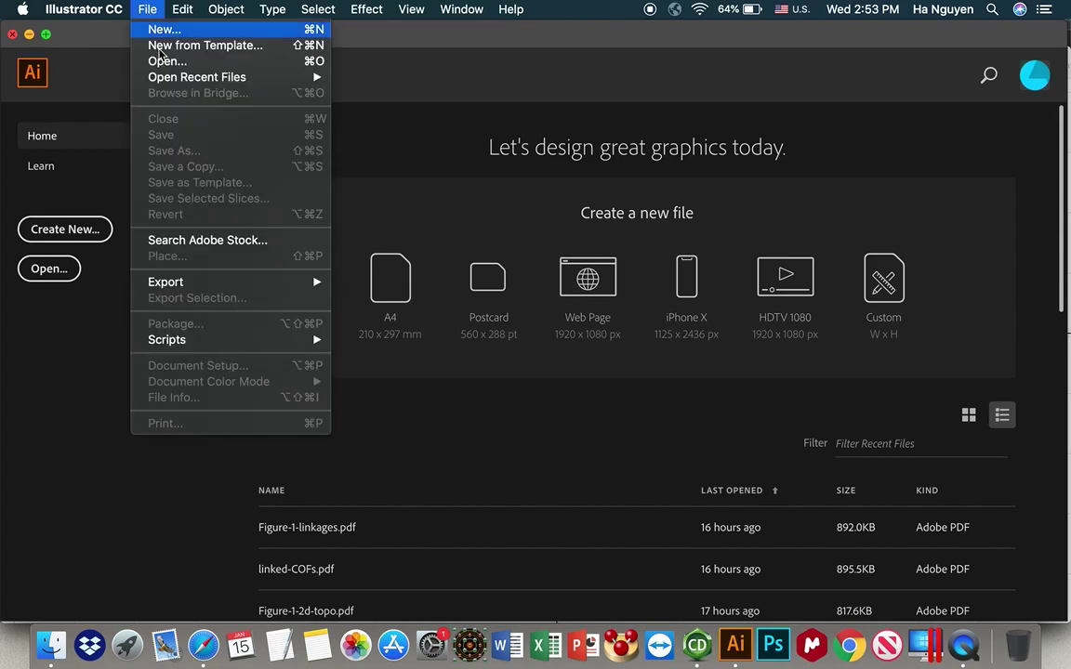
{"action": "mouse_move", "coordinate": [175, 13]}
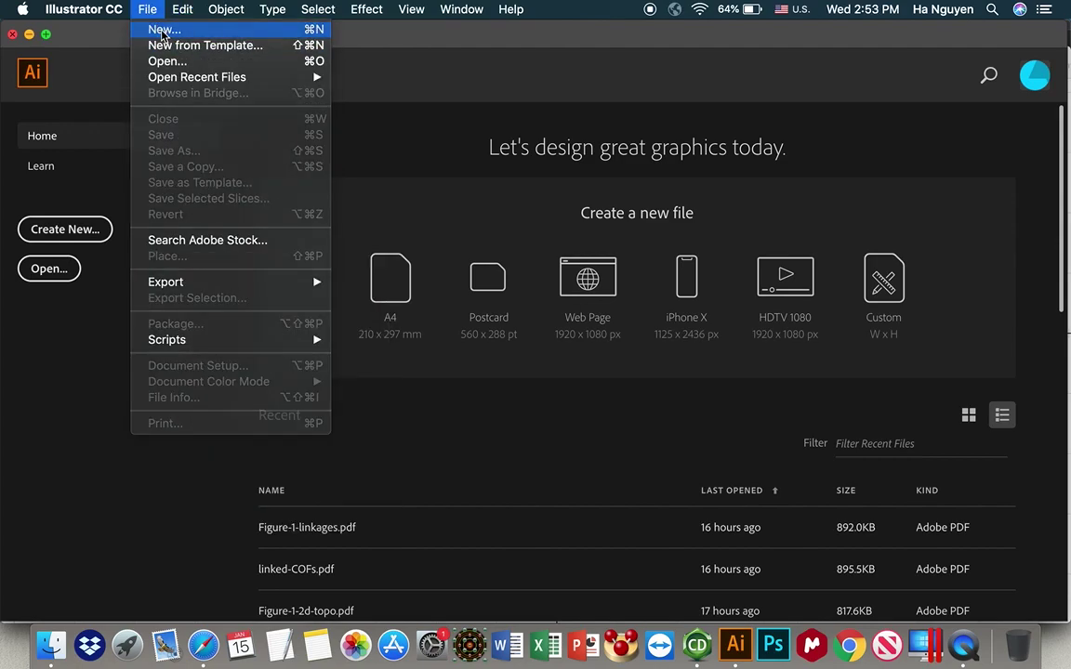
{"action": "left_click", "coordinate": [160, 29]}
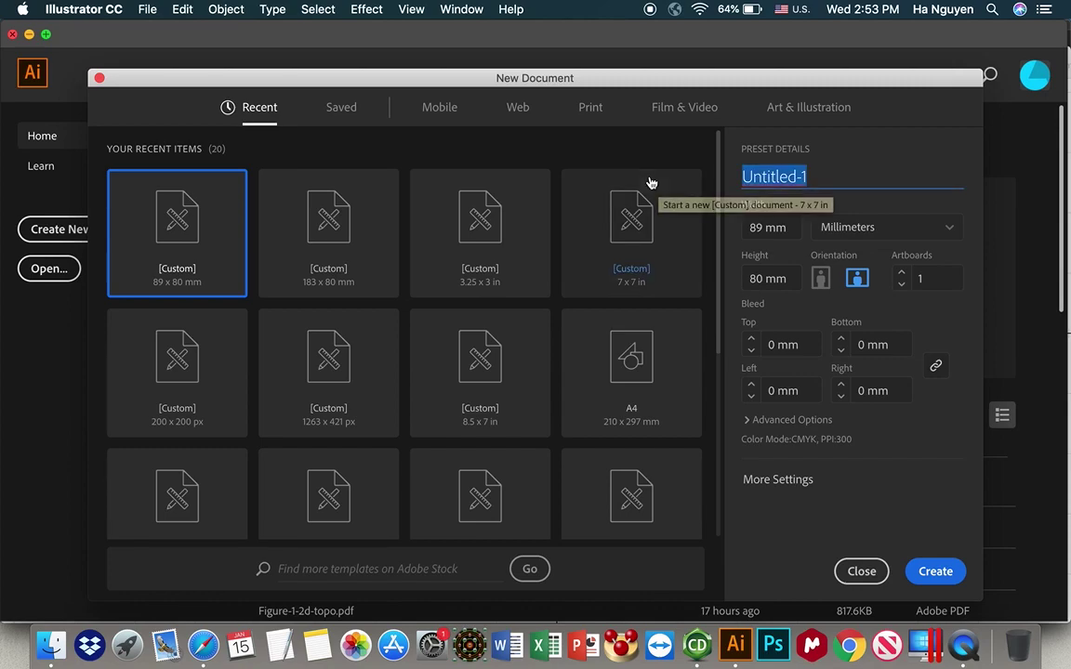
{"action": "type", "text": "Scheme"}
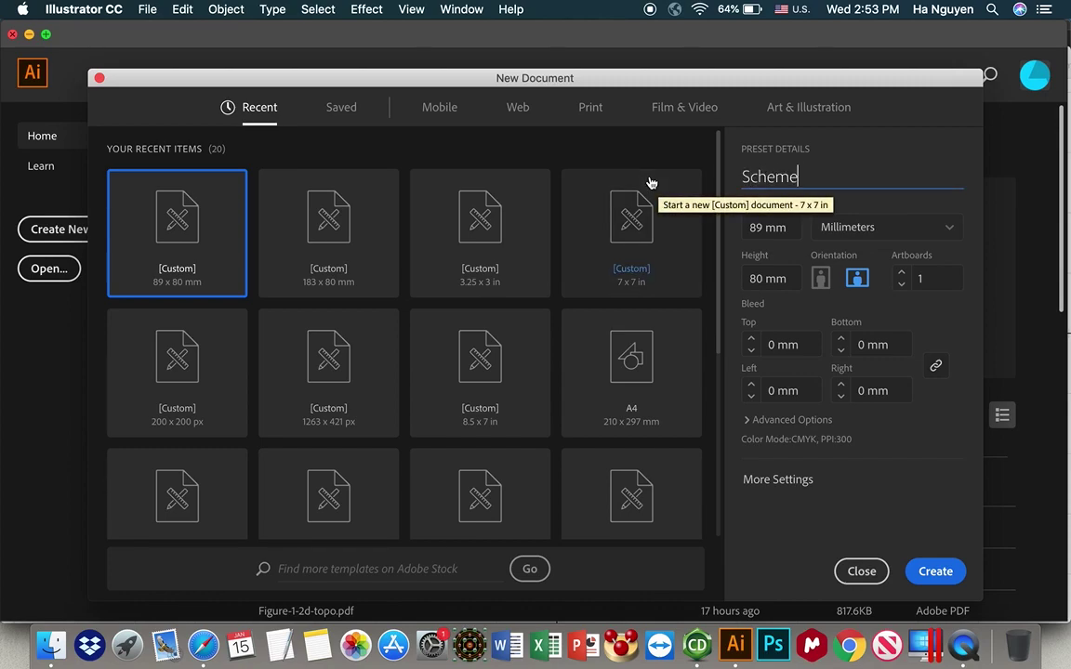
{"action": "type", "text": "-1-example"}
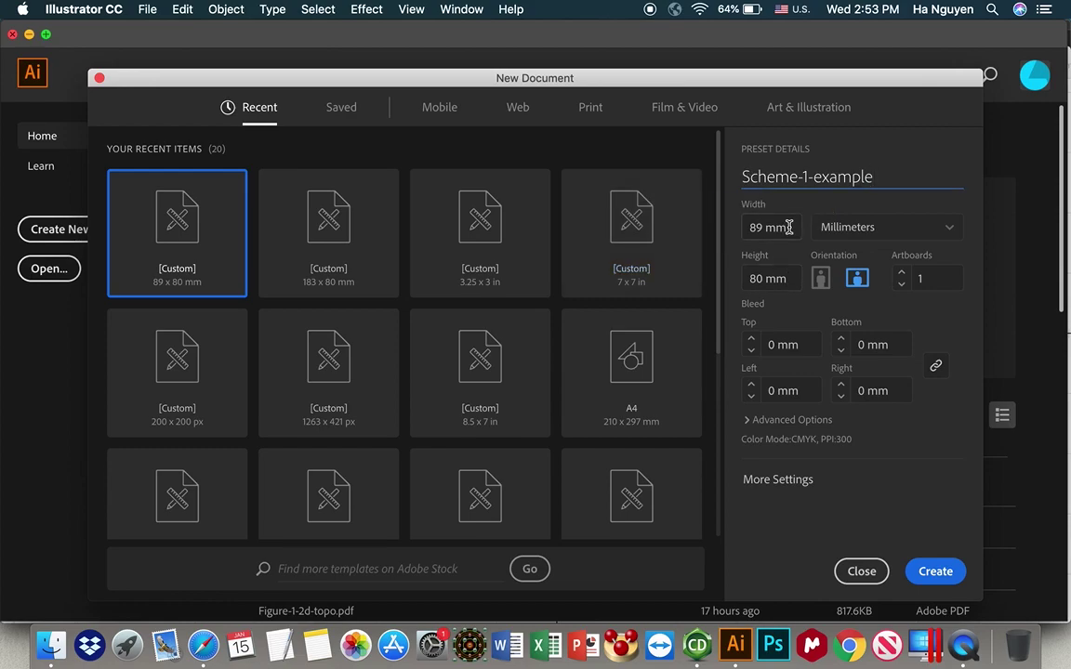
{"action": "left_click", "coordinate": [871, 229]}
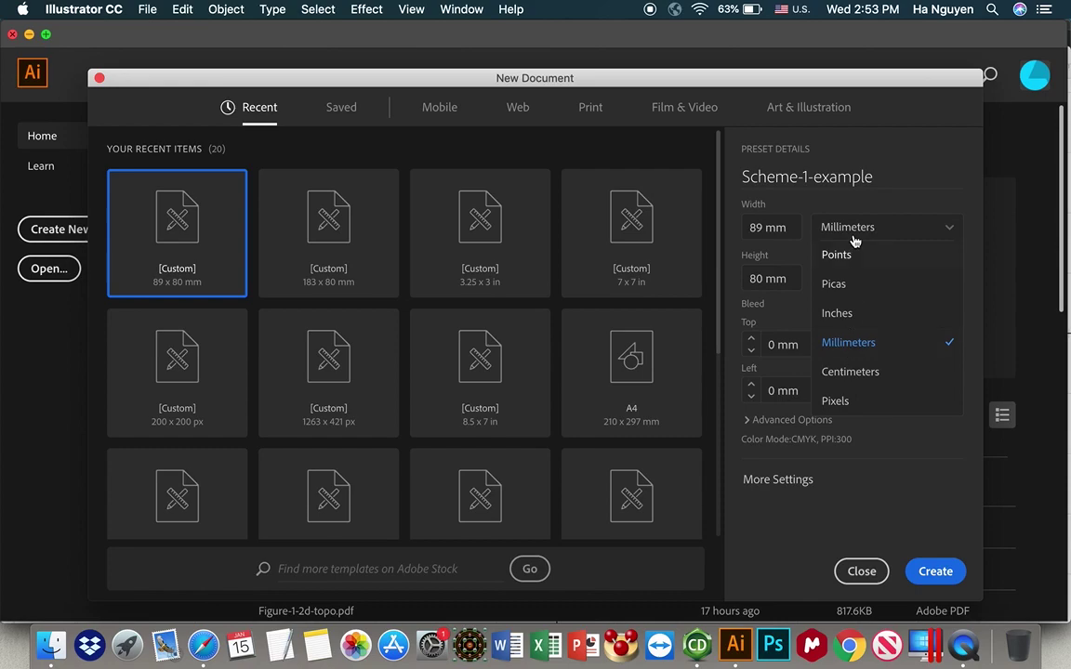
{"action": "left_click", "coordinate": [839, 401]}
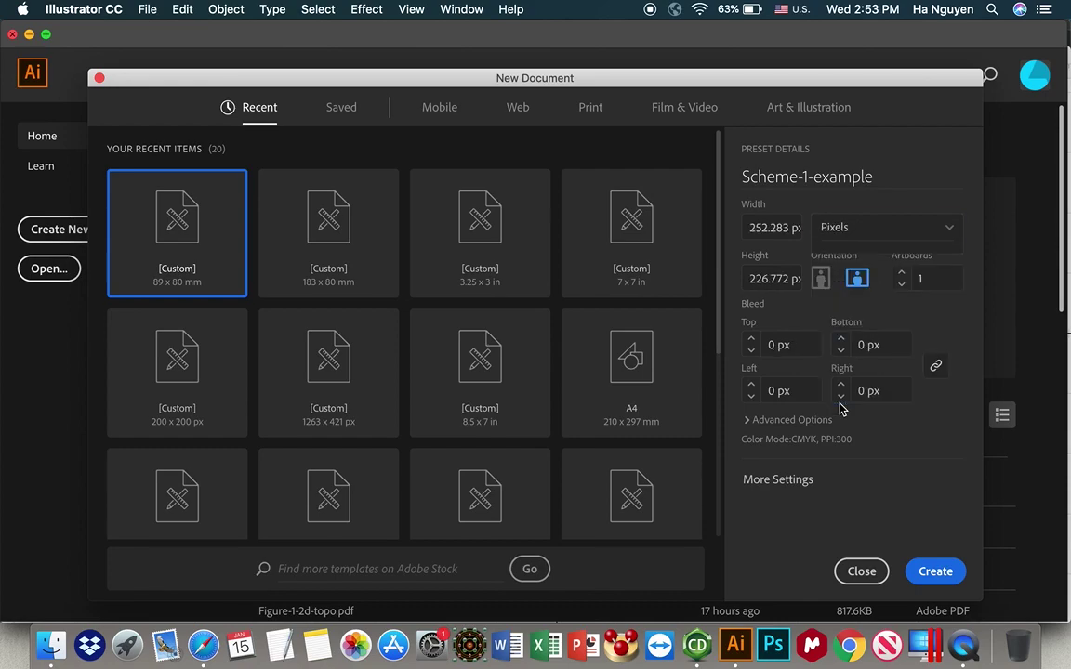
{"action": "left_click", "coordinate": [203, 644]}
Highlight the 3.25-inch single-column width in the ACS maximum dimensions table, then return to Illustrator
{"action": "scroll", "coordinate": [305, 314], "scroll_direction": "up", "scroll_amount": 5}
{"action": "scroll", "coordinate": [304, 314], "scroll_direction": "up", "scroll_amount": 5}
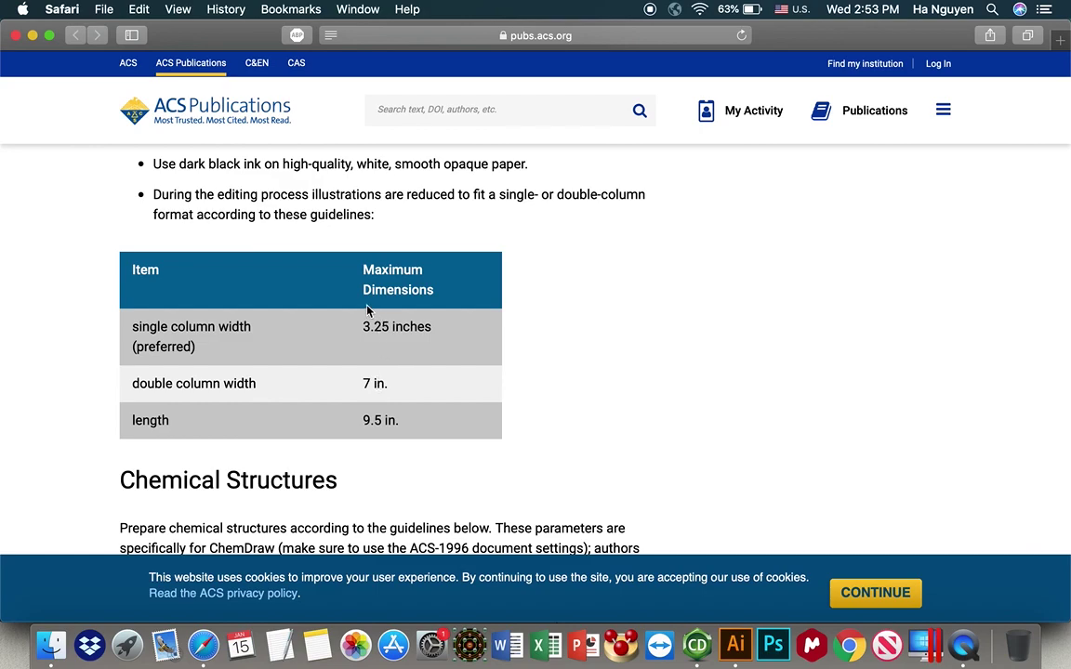
{"action": "left_click_drag", "start_coordinate": [359, 326], "coordinate": [470, 325]}
{"action": "left_click", "coordinate": [735, 645]}
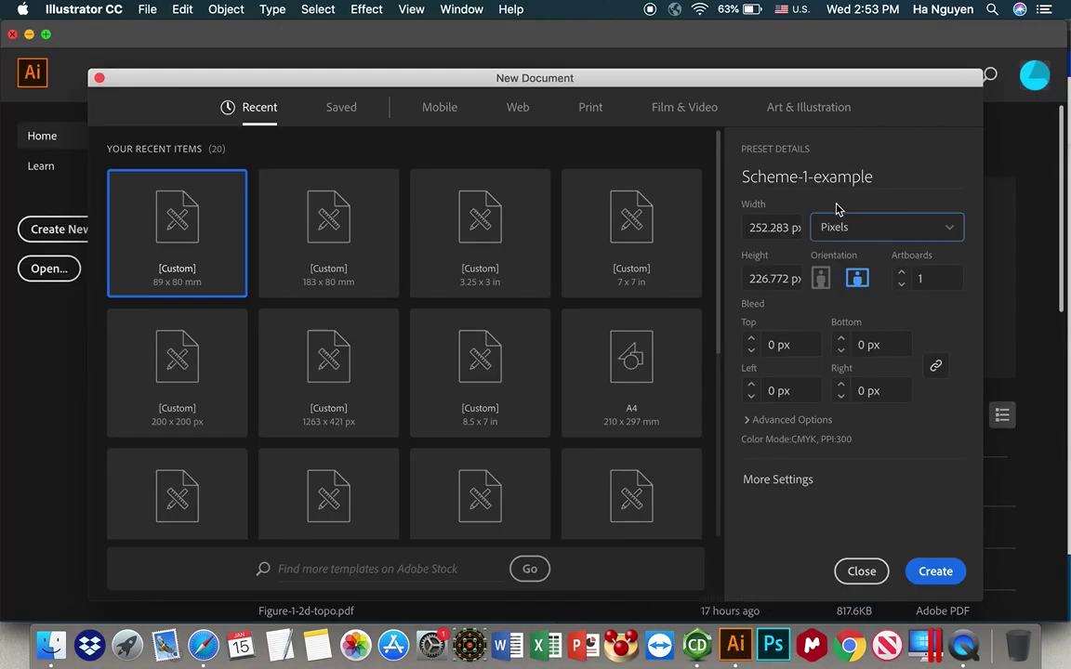
Switch the new document's units to inches and set its width to 3.25 in
{"action": "left_click", "coordinate": [791, 227]}
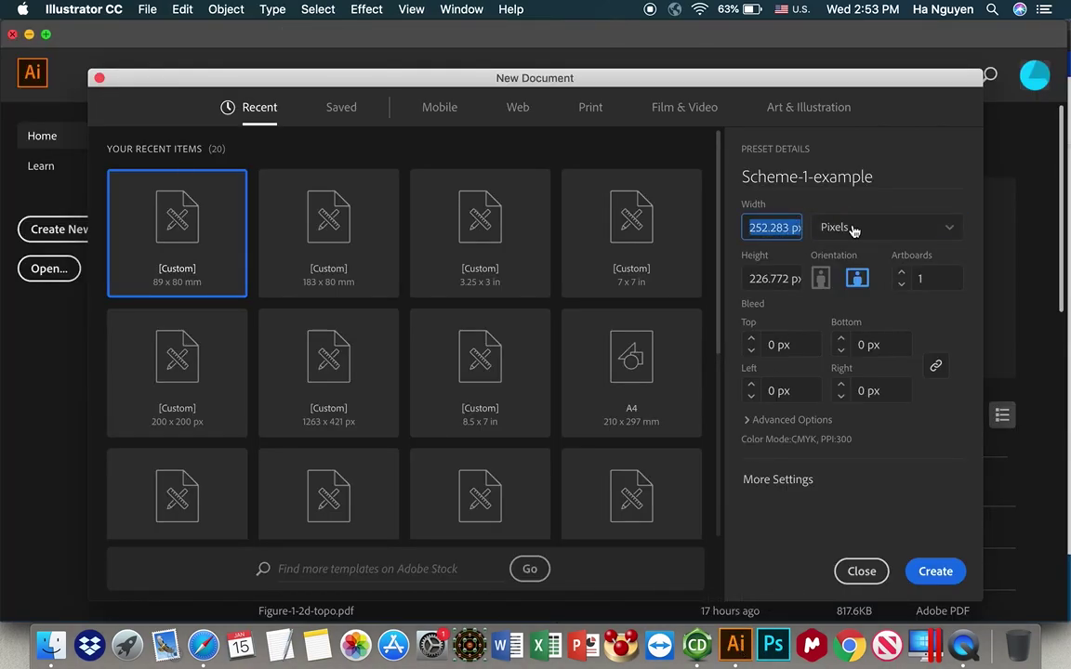
{"action": "left_click", "coordinate": [779, 227]}
{"action": "key", "text": "BackSpace"}
{"action": "key", "text": "BackSpace"}
{"action": "key", "text": "BackSpace"}
{"action": "key", "text": "BackSpace"}
{"action": "key", "text": "BackSpace"}
{"action": "key", "text": "BackSpace"}
{"action": "key", "text": "BackSpace"}
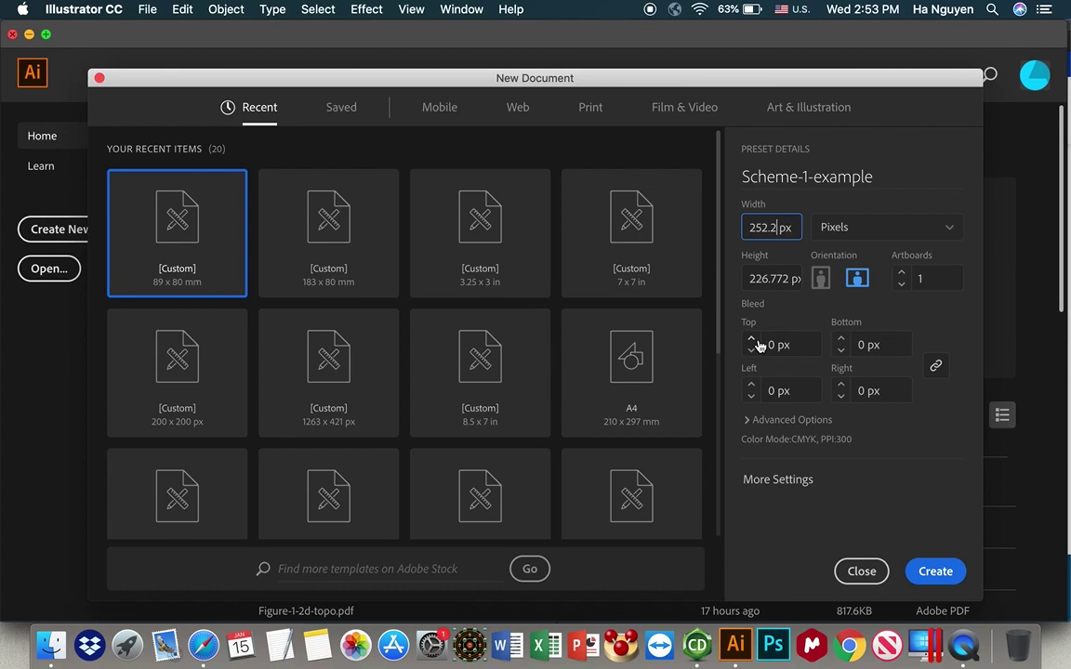
{"action": "left_click", "coordinate": [841, 228]}
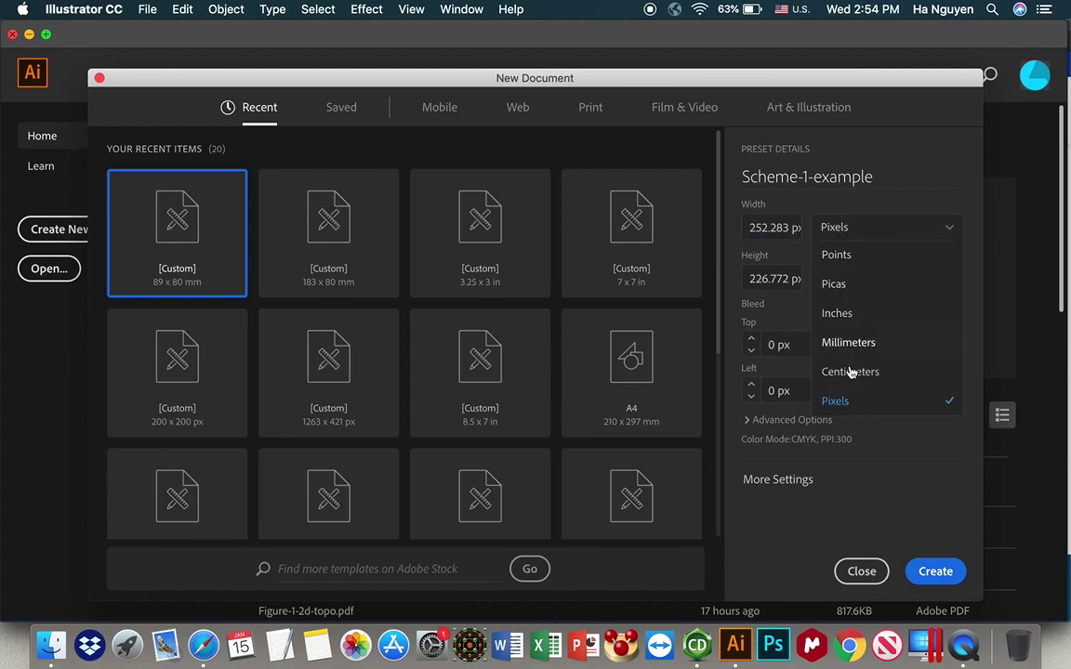
{"action": "left_click", "coordinate": [849, 315]}
{"action": "left_click", "coordinate": [775, 227]}
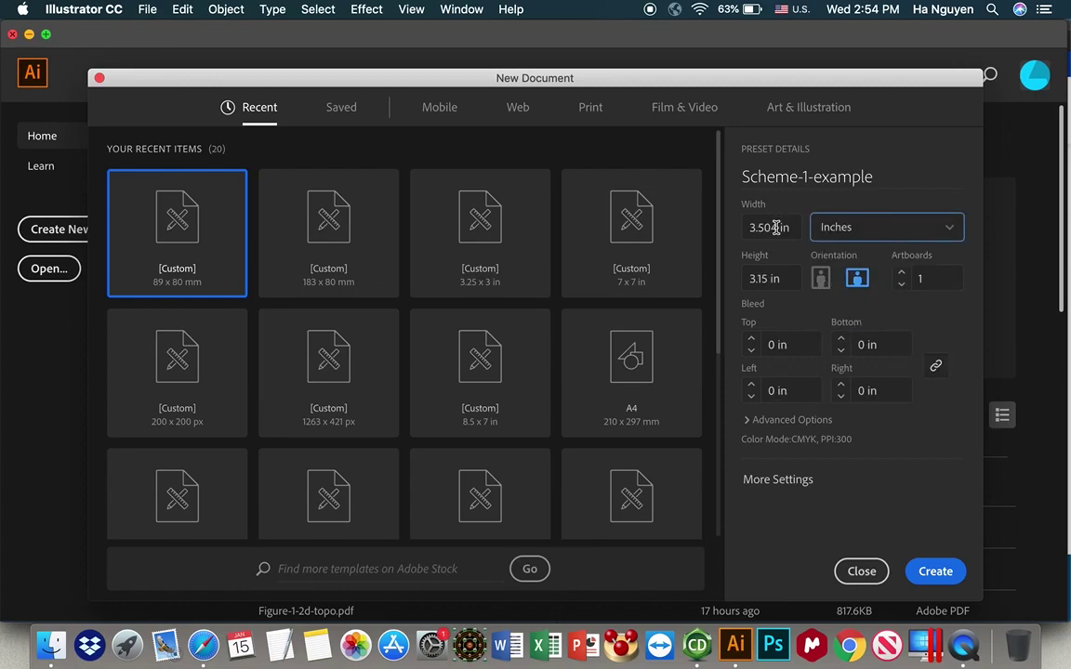
{"action": "key", "text": "BackSpace"}
{"action": "key", "text": "BackSpace"}
{"action": "key", "text": "BackSpace"}
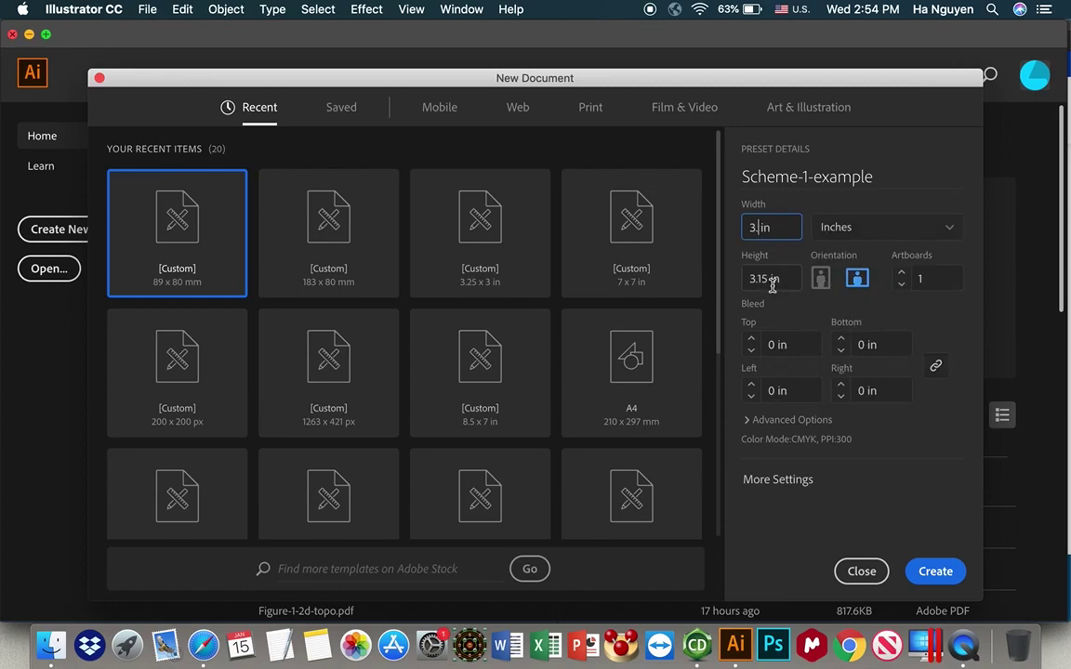
{"action": "type", "text": "25"}
{"action": "left_click", "coordinate": [204, 645]}
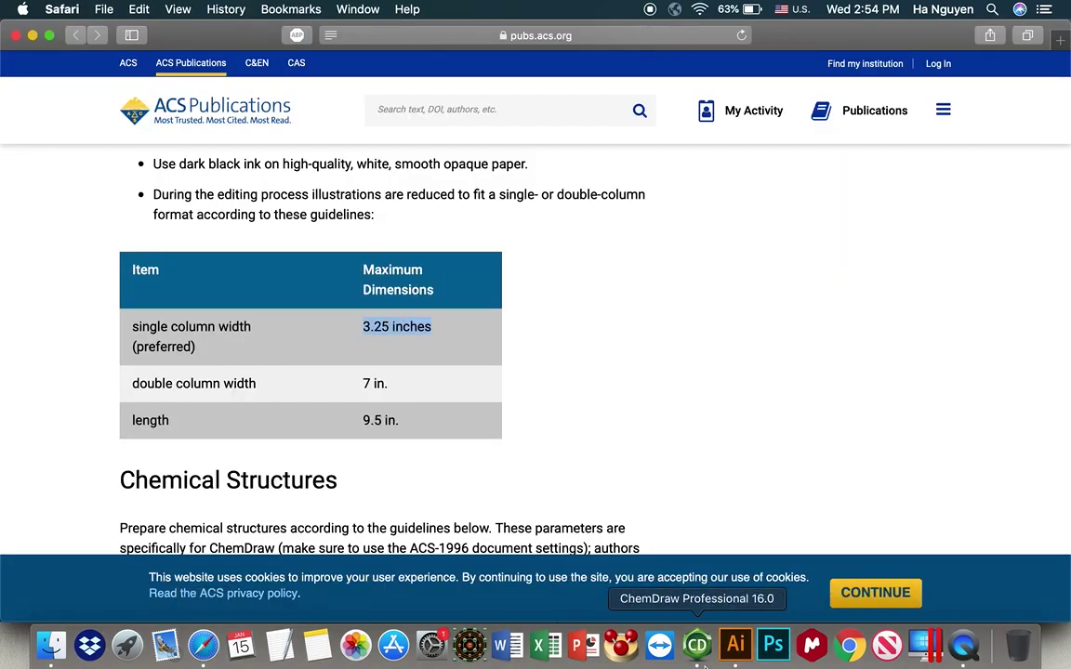
{"action": "left_click", "coordinate": [734, 650]}
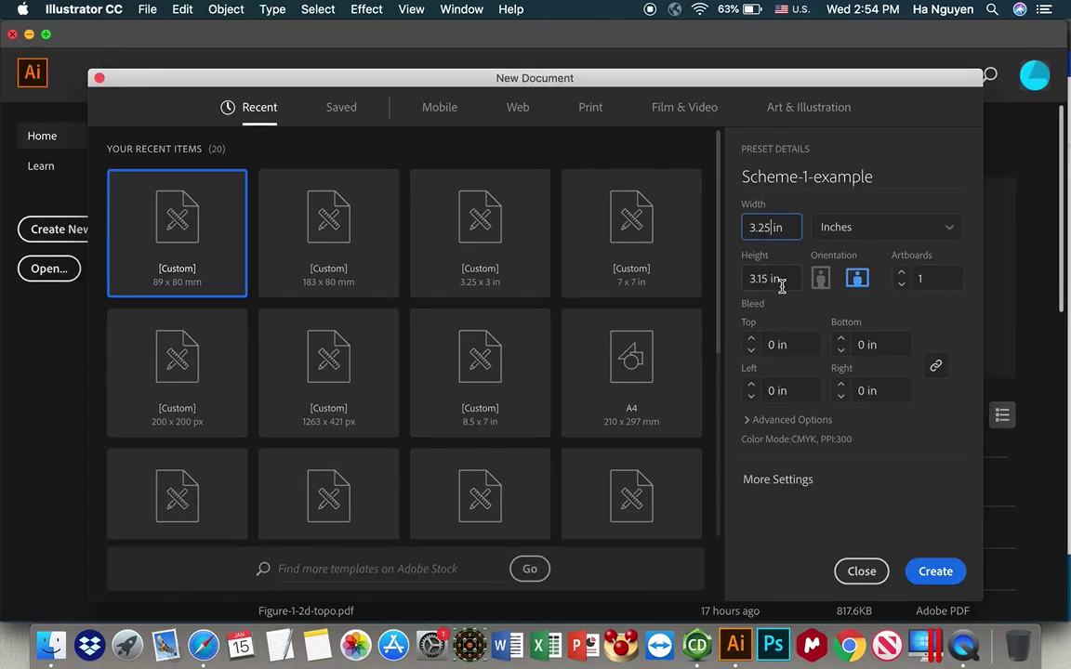
Set the height to 3 in, create the document, and postpone the update notice
{"action": "left_click", "coordinate": [781, 280]}
{"action": "type", "text": "3"}
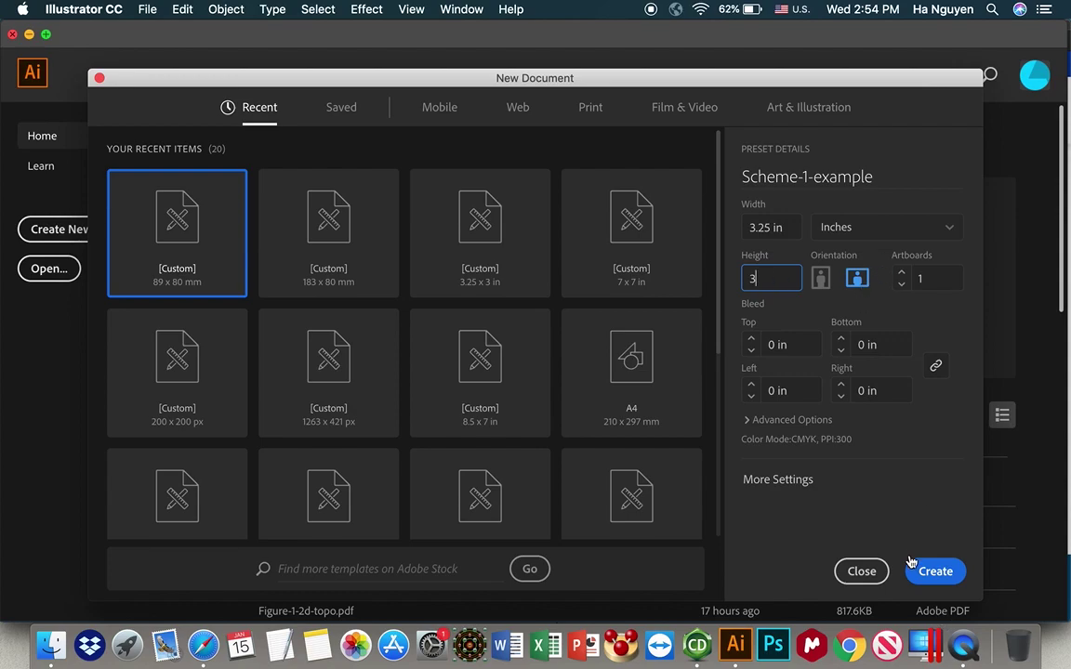
{"action": "left_click", "coordinate": [934, 571]}
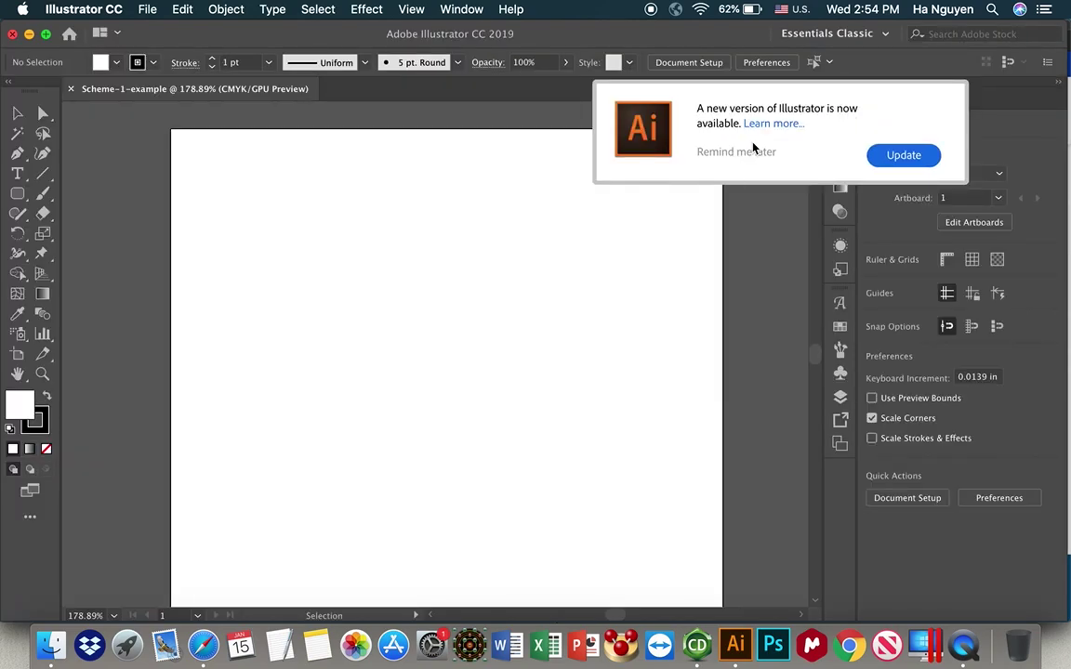
{"action": "left_click", "coordinate": [736, 152]}
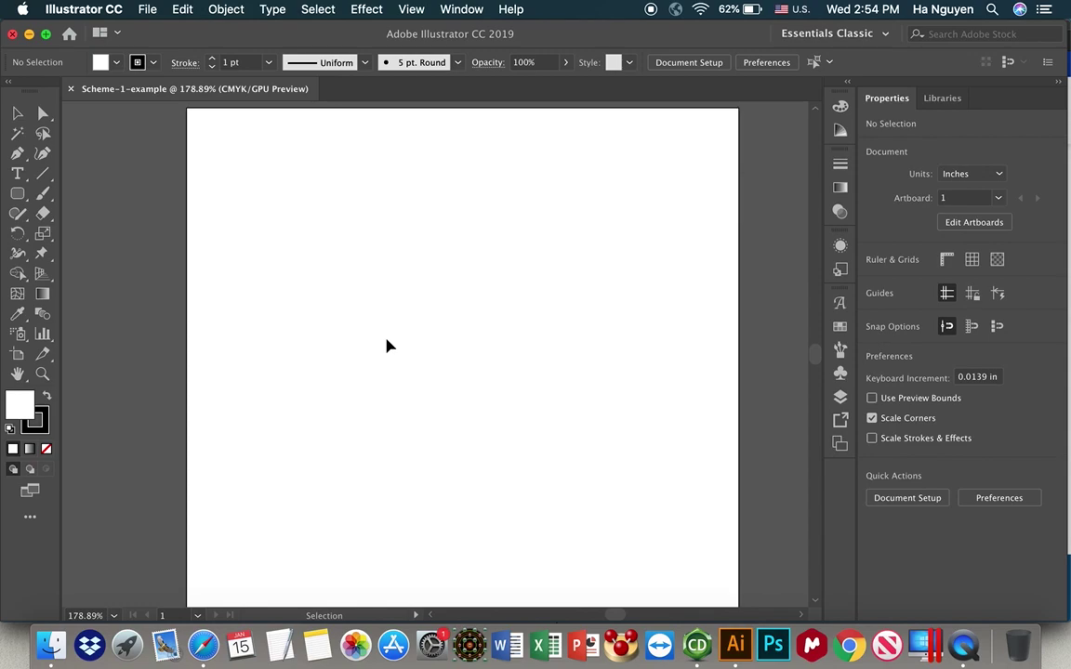
Paste the ChemDraw reaction scheme onto the 3.25 × 3 in artboard and open its context menu
{"action": "key", "text": "super+v"}
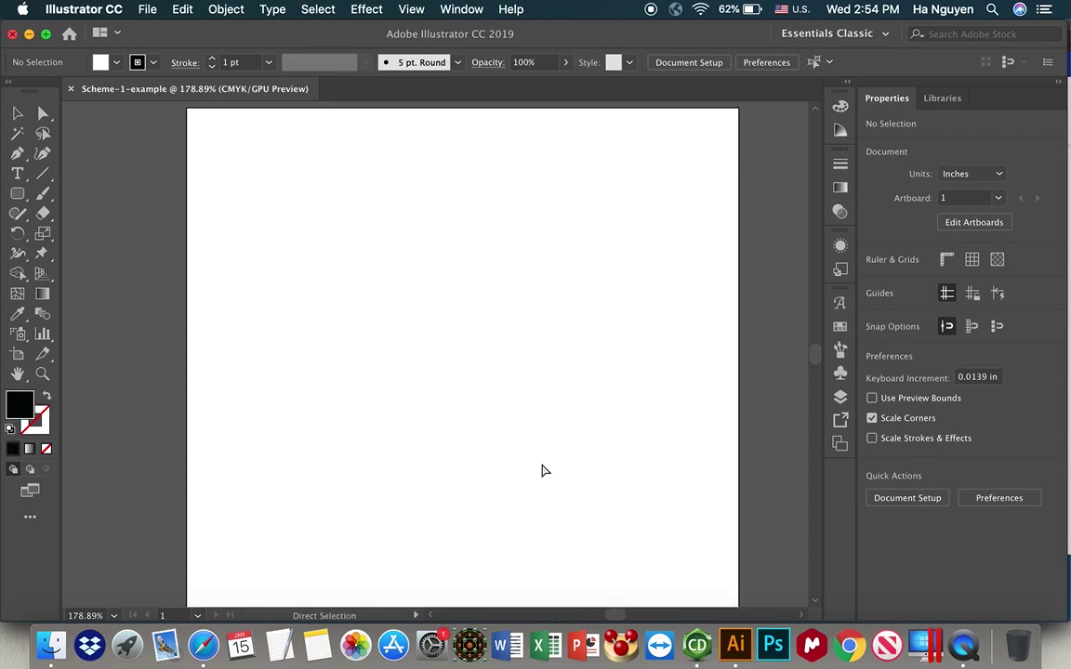
{"action": "scroll", "coordinate": [512, 345], "scroll_direction": "down", "scroll_amount": 5}
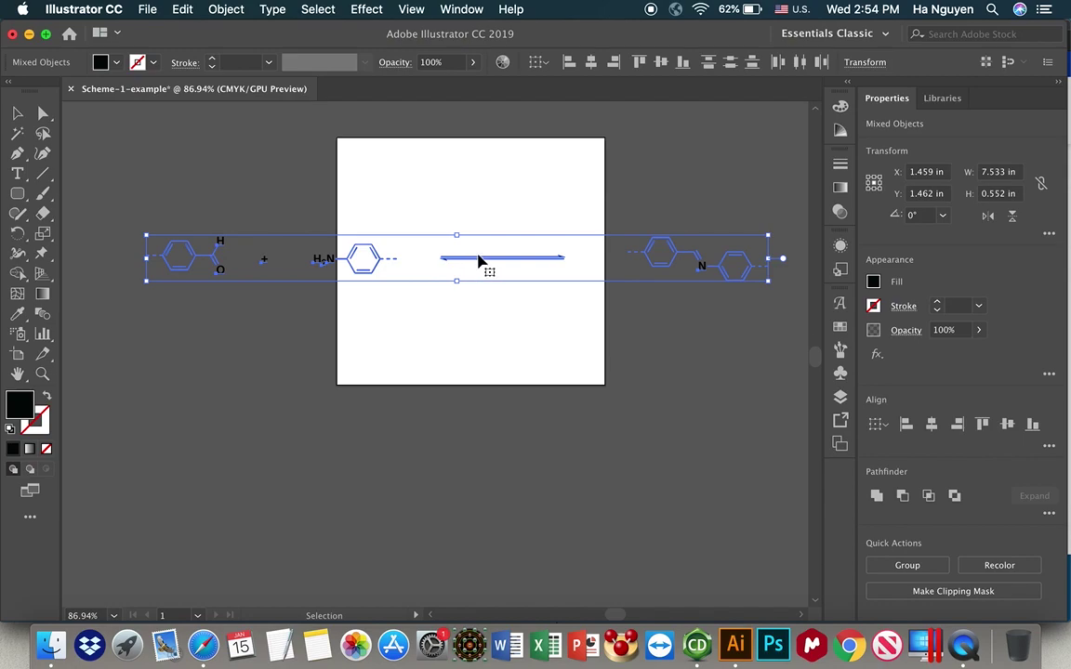
{"action": "scroll", "coordinate": [478, 259], "scroll_direction": "down", "scroll_amount": 3}
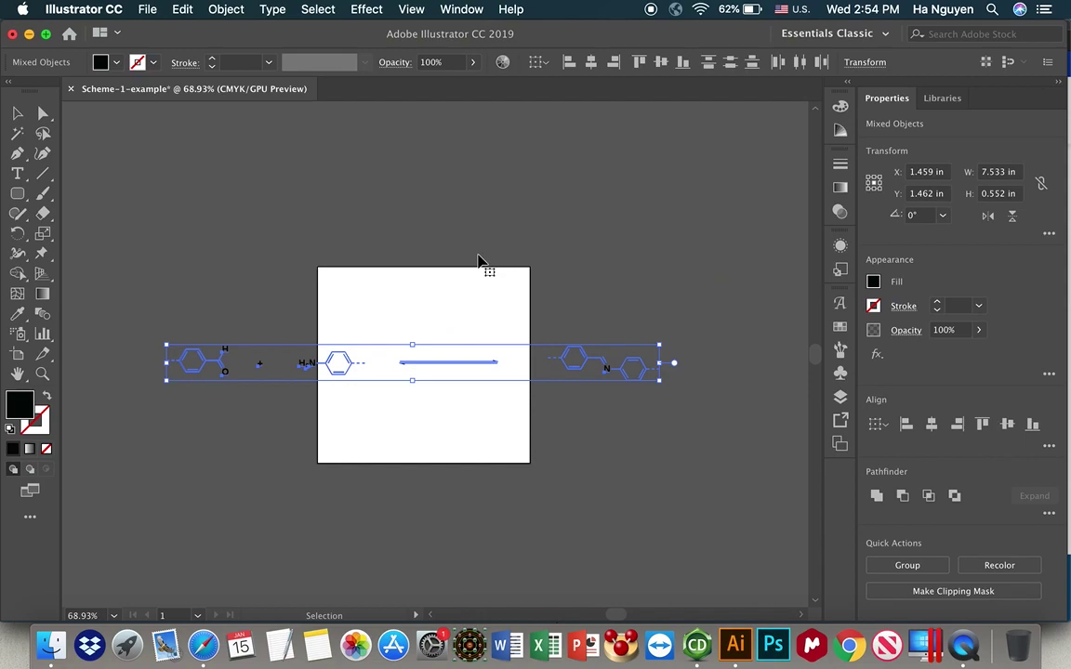
{"action": "scroll", "coordinate": [478, 261], "scroll_direction": "up", "scroll_amount": 2}
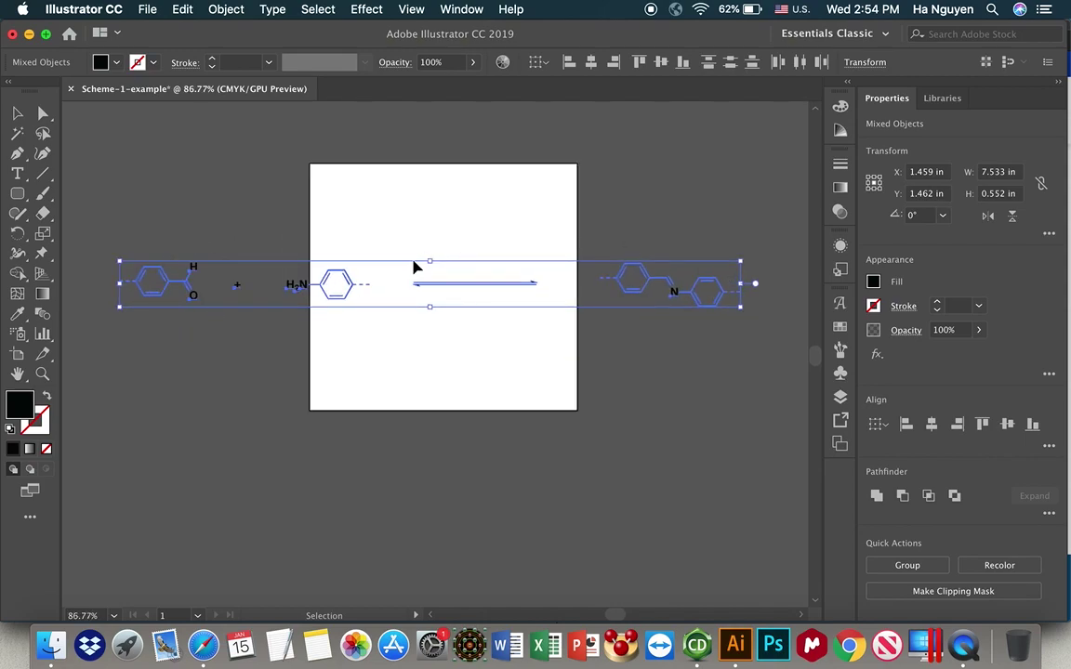
{"action": "right_click", "coordinate": [343, 283]}
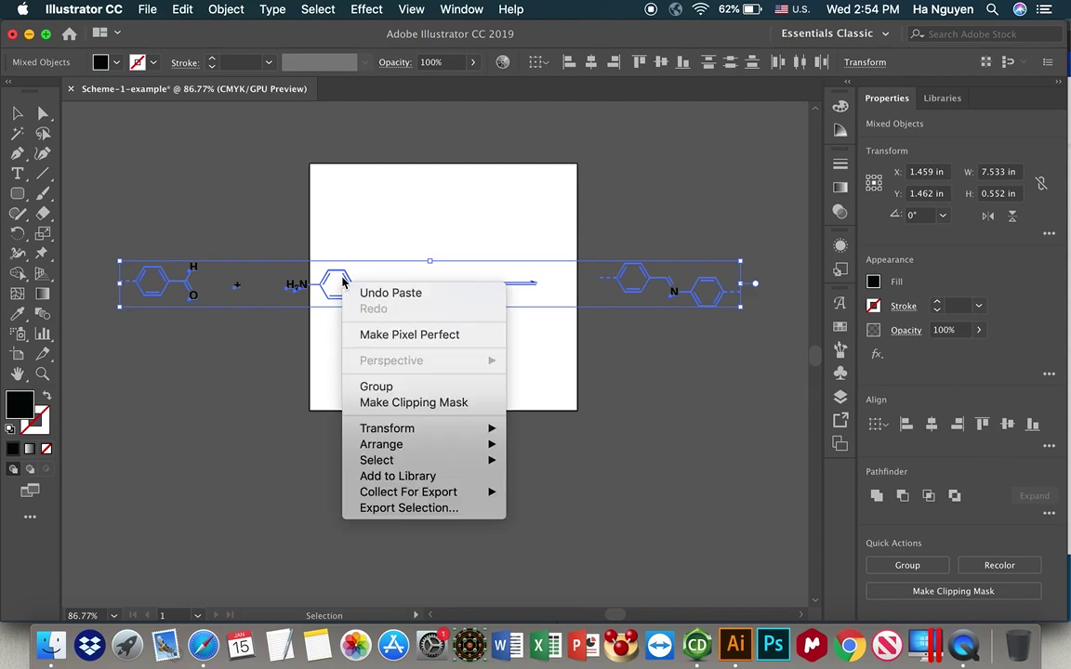
Scale the whole reaction scheme uniformly to 50%, previewing the half-size result before applying
{"action": "mouse_move", "coordinate": [416, 431]}
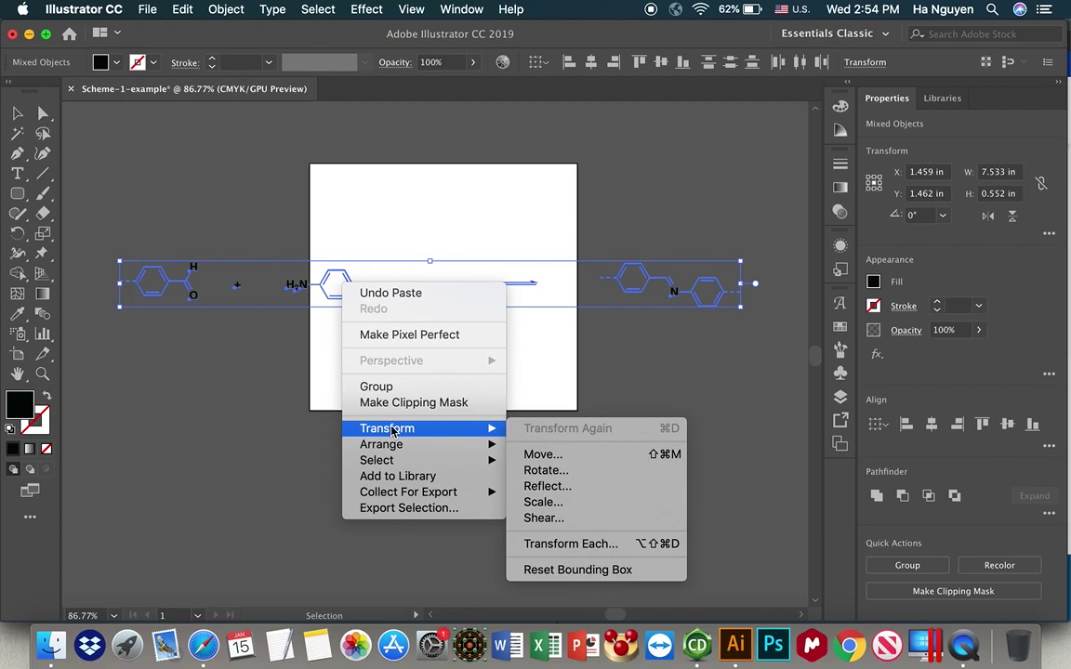
{"action": "left_click", "coordinate": [543, 502]}
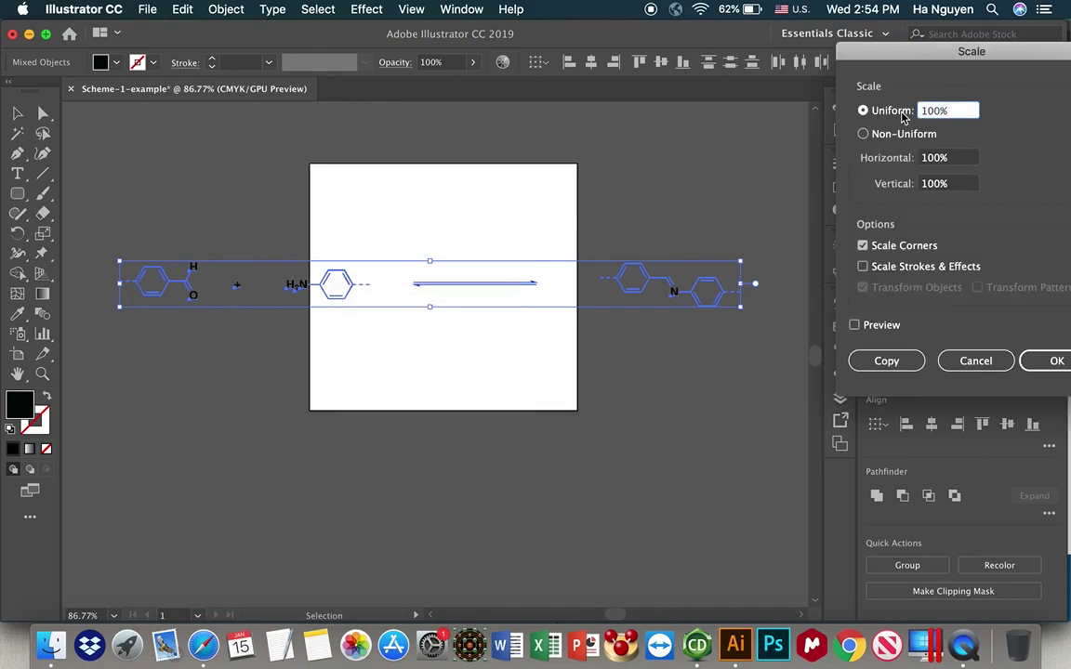
{"action": "key", "text": "super+a"}
{"action": "type", "text": "75"}
{"action": "key", "text": "super+a"}
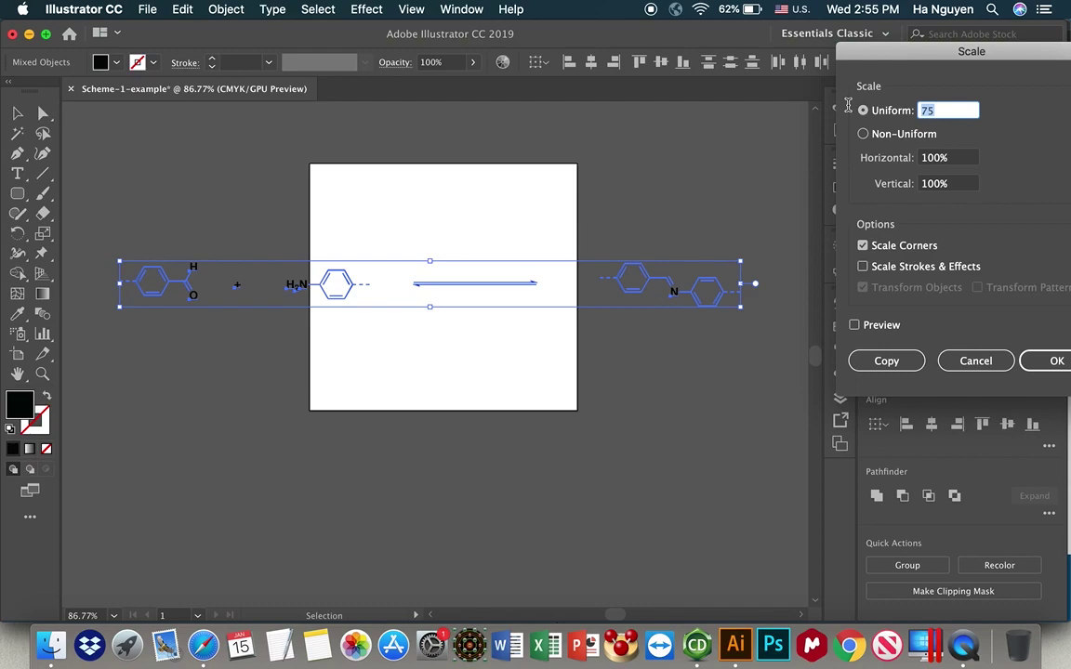
{"action": "type", "text": "50"}
{"action": "left_click", "coordinate": [865, 328]}
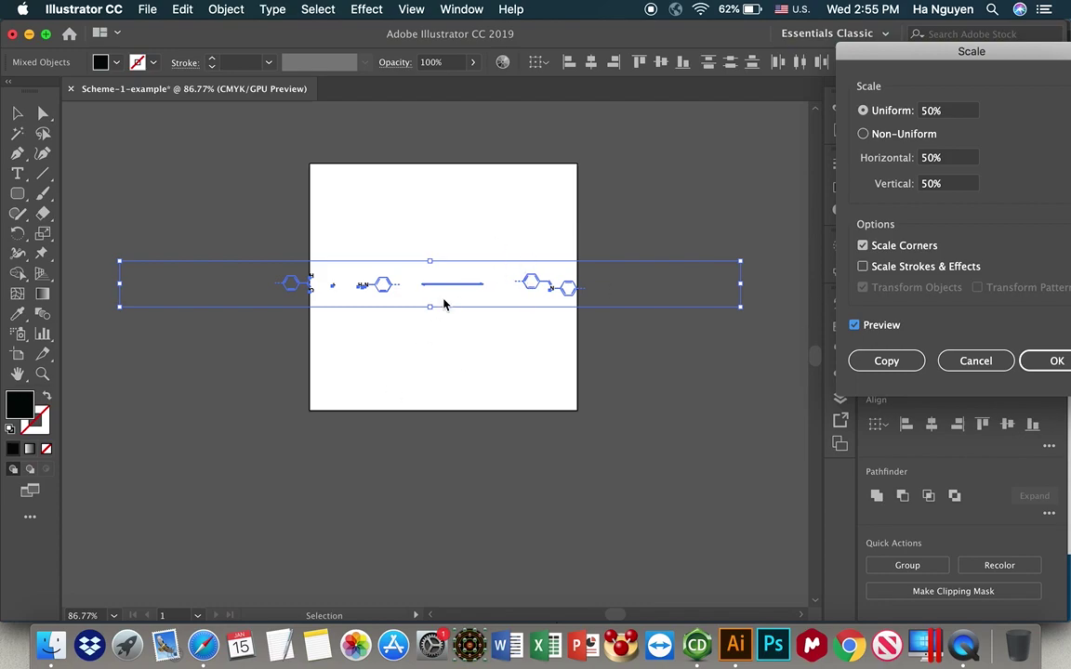
{"action": "left_click", "coordinate": [1057, 361]}
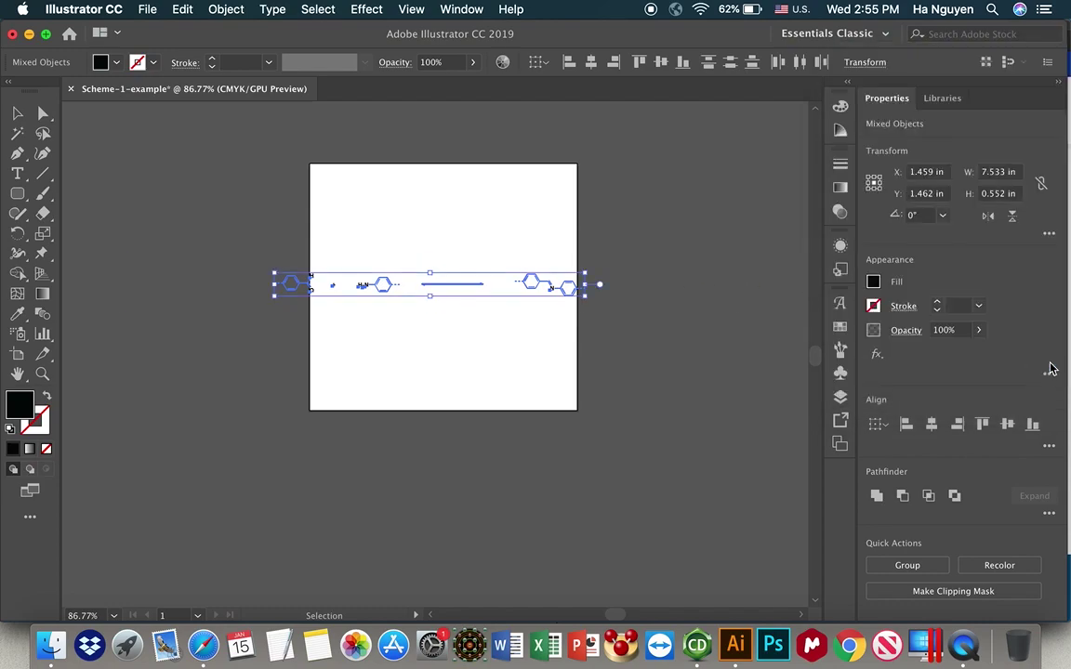
Show the inch rulers along the top and left edges of the document window
{"action": "scroll", "coordinate": [399, 316], "scroll_direction": "up", "scroll_amount": 2}
{"action": "scroll", "coordinate": [421, 334], "scroll_direction": "up", "scroll_amount": 5}
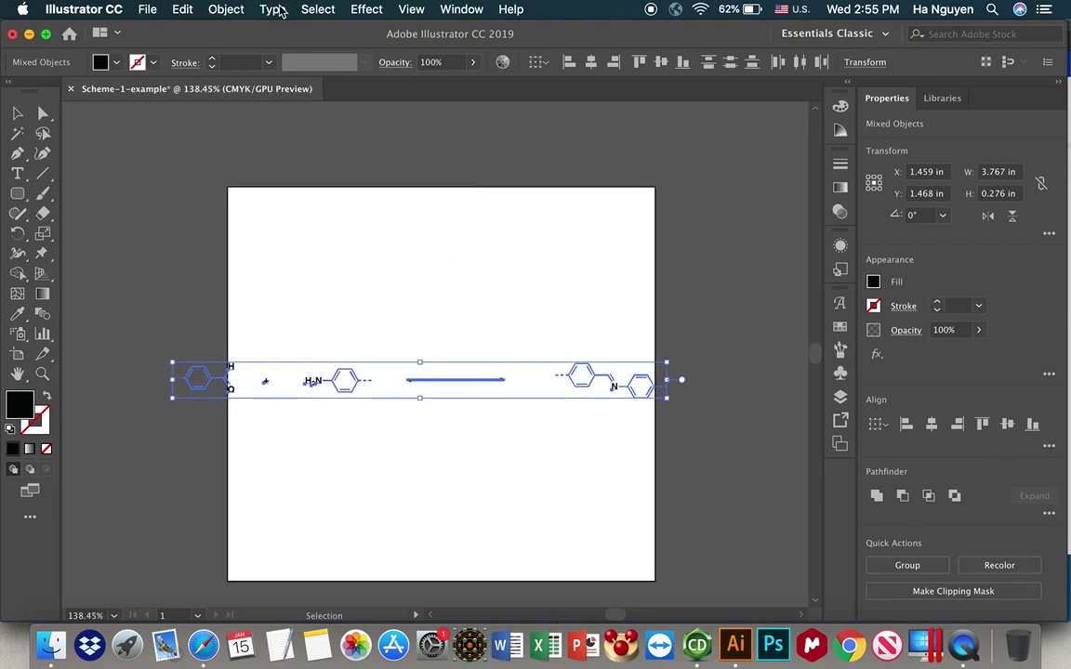
{"action": "left_click", "coordinate": [410, 11]}
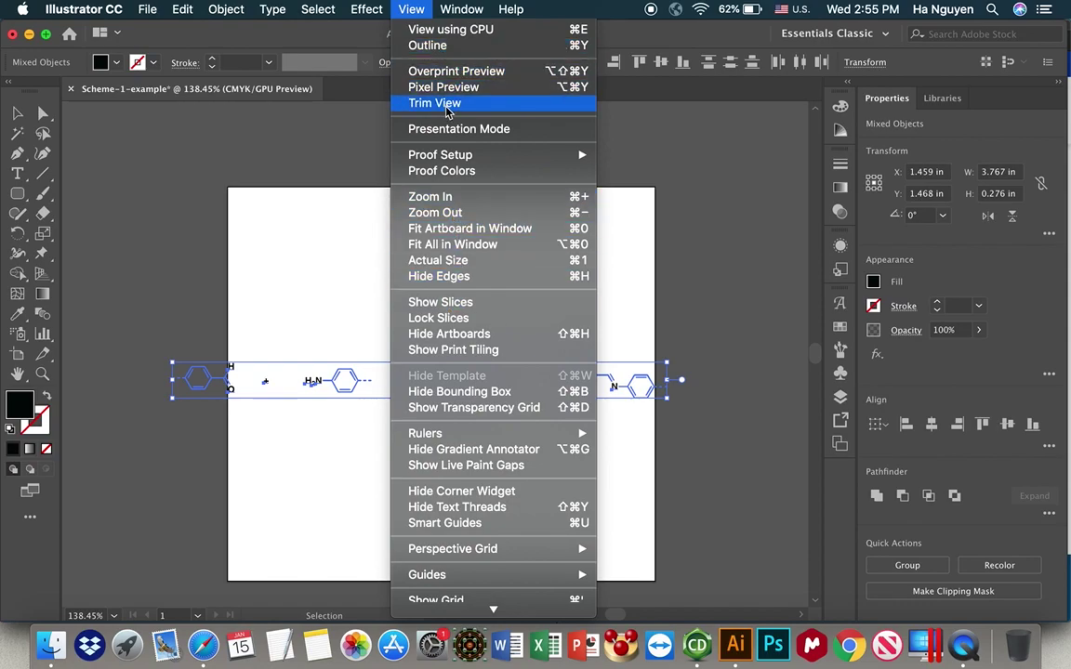
{"action": "mouse_move", "coordinate": [483, 433]}
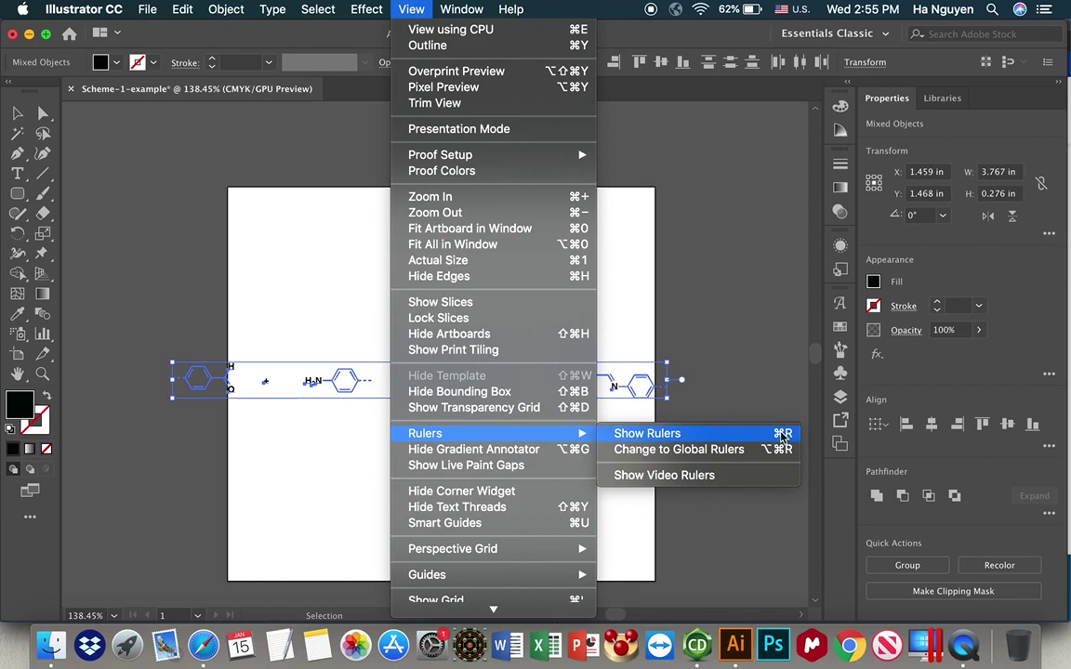
{"action": "left_click", "coordinate": [748, 433]}
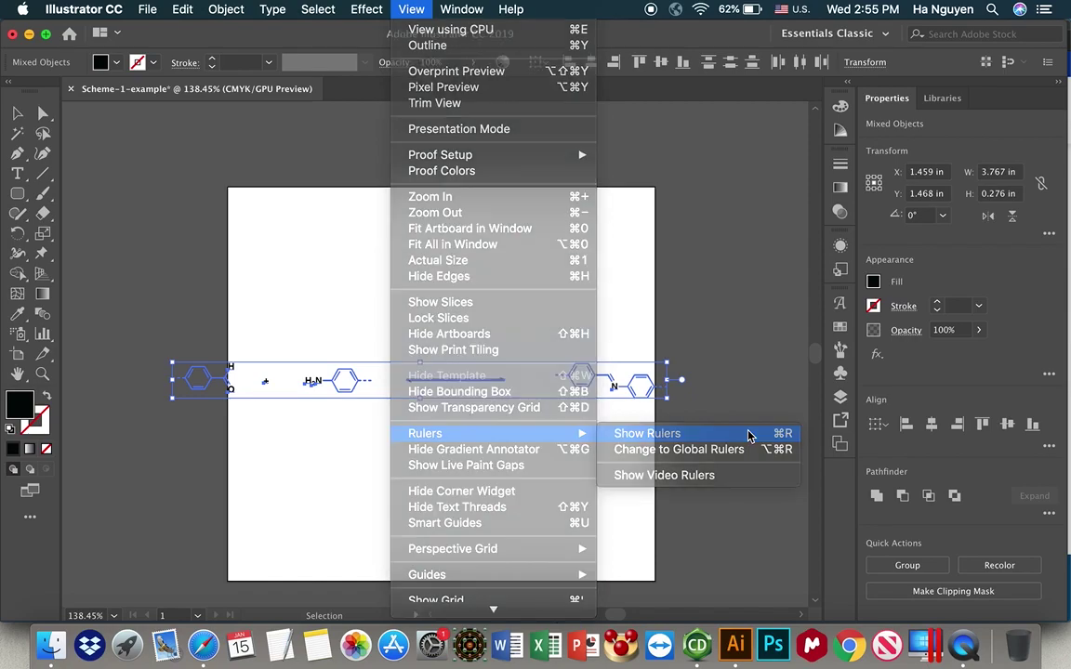
{"action": "scroll", "coordinate": [487, 237], "scroll_direction": "down", "scroll_amount": 2}
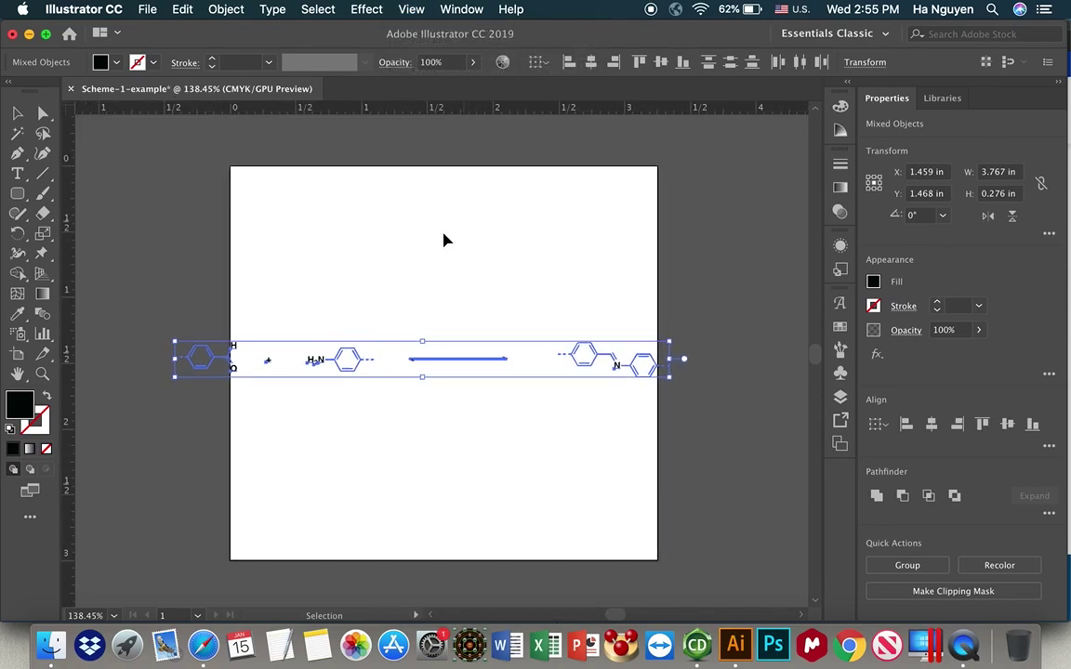
Move the reaction scheme row up to the top edge of the artboard
{"action": "left_click_drag", "start_coordinate": [195, 356], "coordinate": [269, 184]}
{"action": "scroll", "coordinate": [312, 200], "scroll_direction": "up", "scroll_amount": 5}
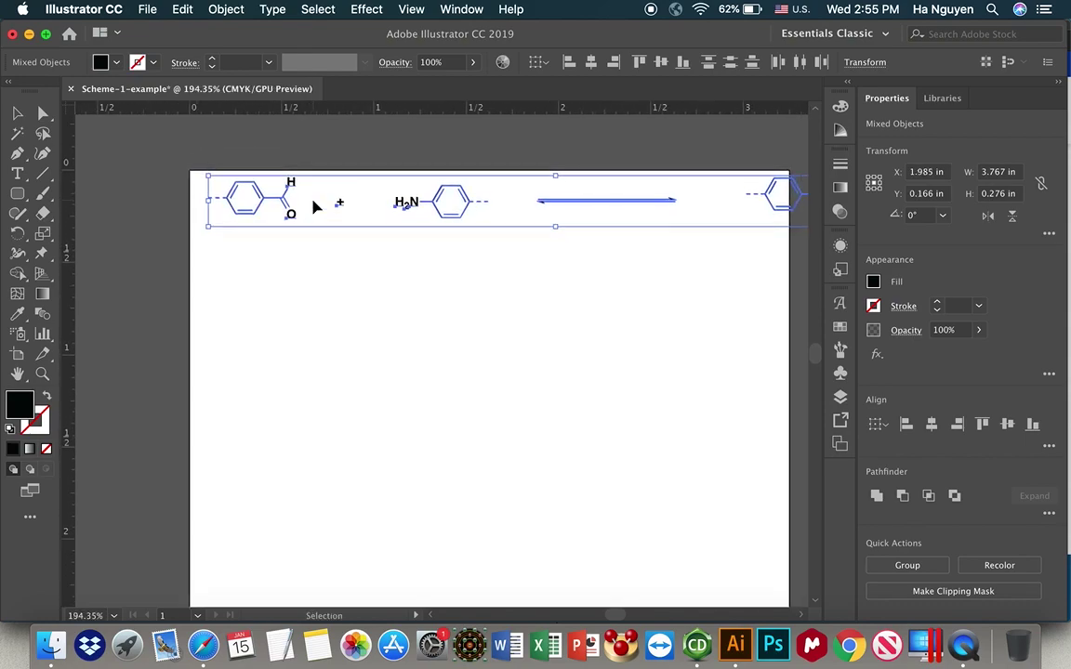
{"action": "key", "text": "Left"}
{"action": "key", "text": "Left"}
{"action": "key", "text": "Left"}
{"action": "key", "text": "Left"}
{"action": "key", "text": "Left"}
{"action": "key", "text": "Left"}
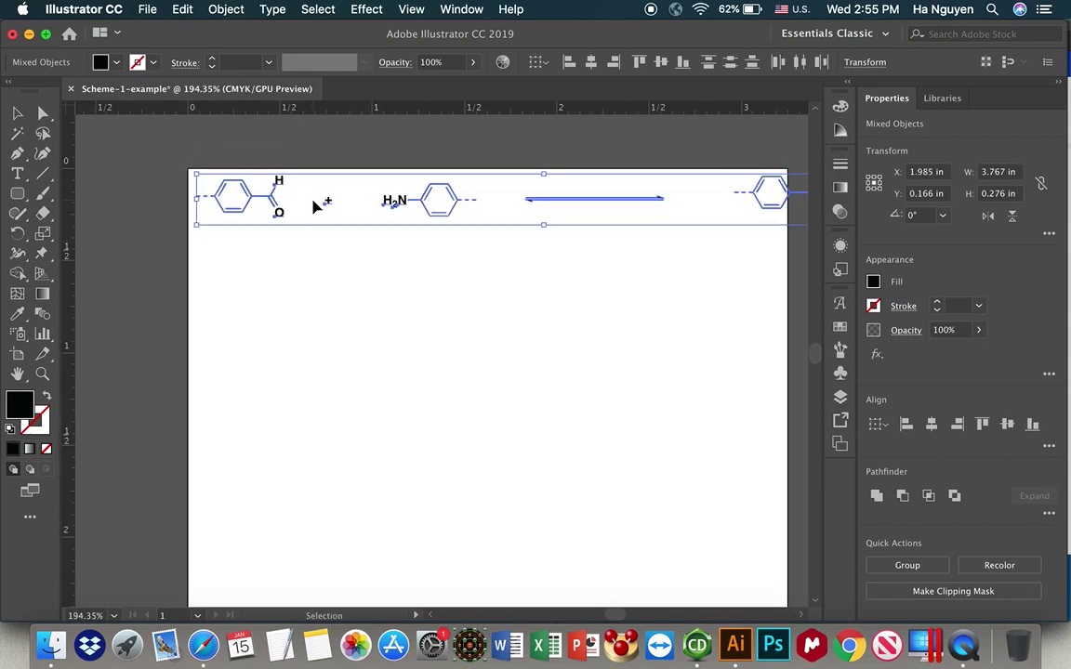
{"action": "key", "text": "Up"}
{"action": "key", "text": "Up"}
{"action": "scroll", "coordinate": [320, 278], "scroll_direction": "right", "scroll_amount": 2}
{"action": "scroll", "coordinate": [321, 279], "scroll_direction": "up", "scroll_amount": 1}
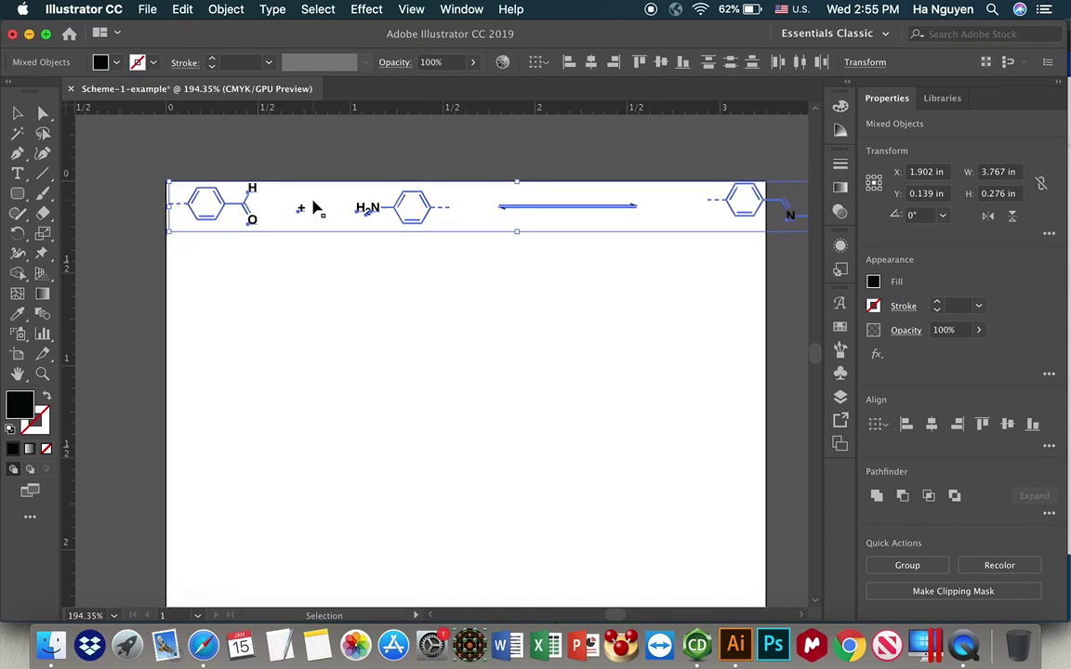
{"action": "scroll", "coordinate": [364, 283], "scroll_direction": "down", "scroll_amount": 3}
{"action": "left_click", "coordinate": [406, 313]}
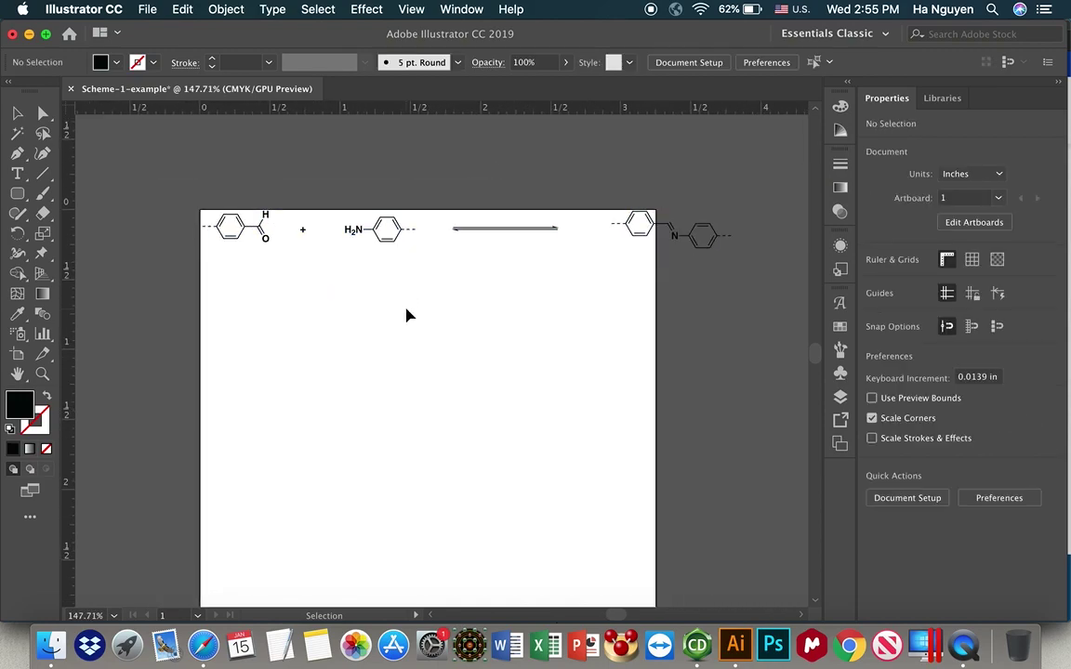
Nudge the plus sign, amine and reaction arrow left to tighten the spacing
{"action": "left_click_drag", "start_coordinate": [423, 265], "coordinate": [422, 265]}
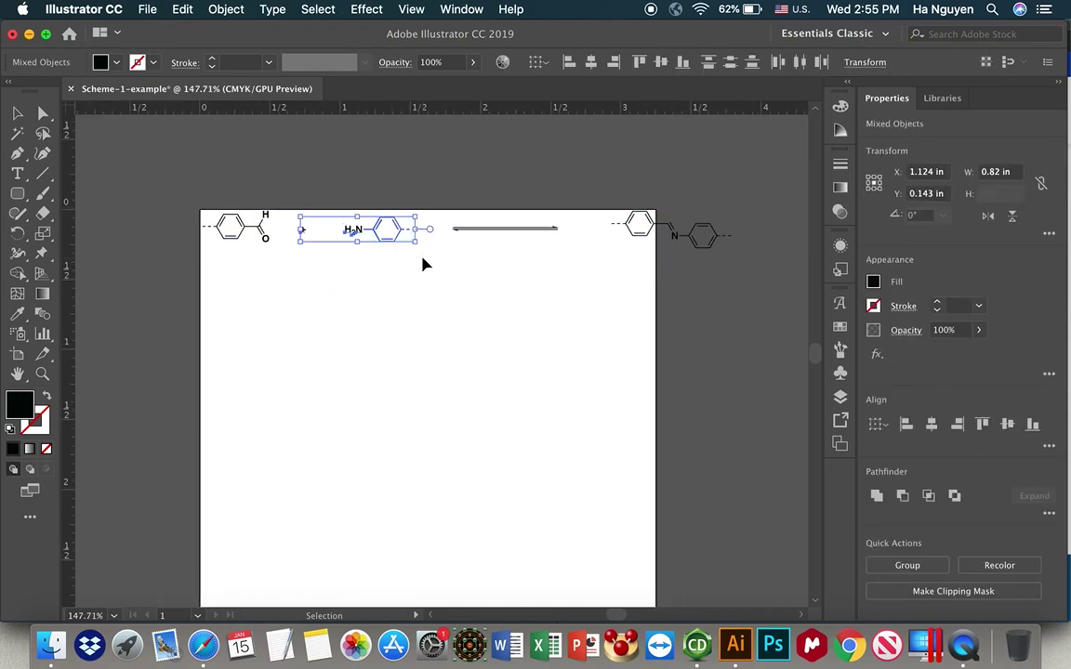
{"action": "key", "text": "Left"}
{"action": "key", "text": "Left"}
{"action": "key", "text": "Left"}
{"action": "key", "text": "Left"}
{"action": "key", "text": "Left"}
{"action": "left_click_drag", "start_coordinate": [446, 218], "coordinate": [575, 252]}
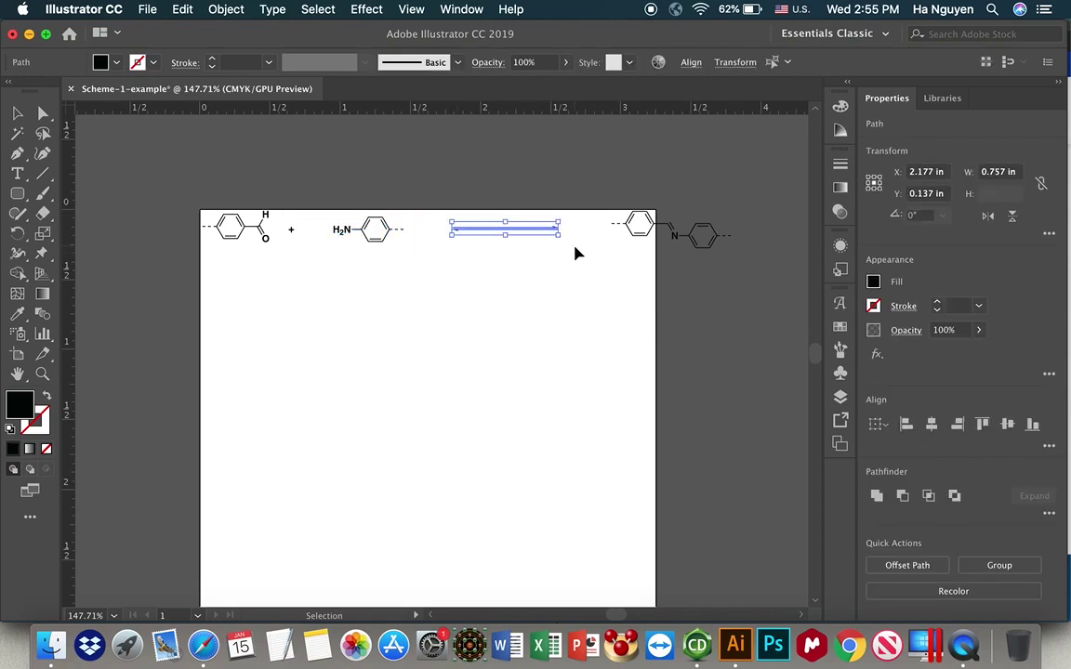
{"action": "key", "text": "shift+Left"}
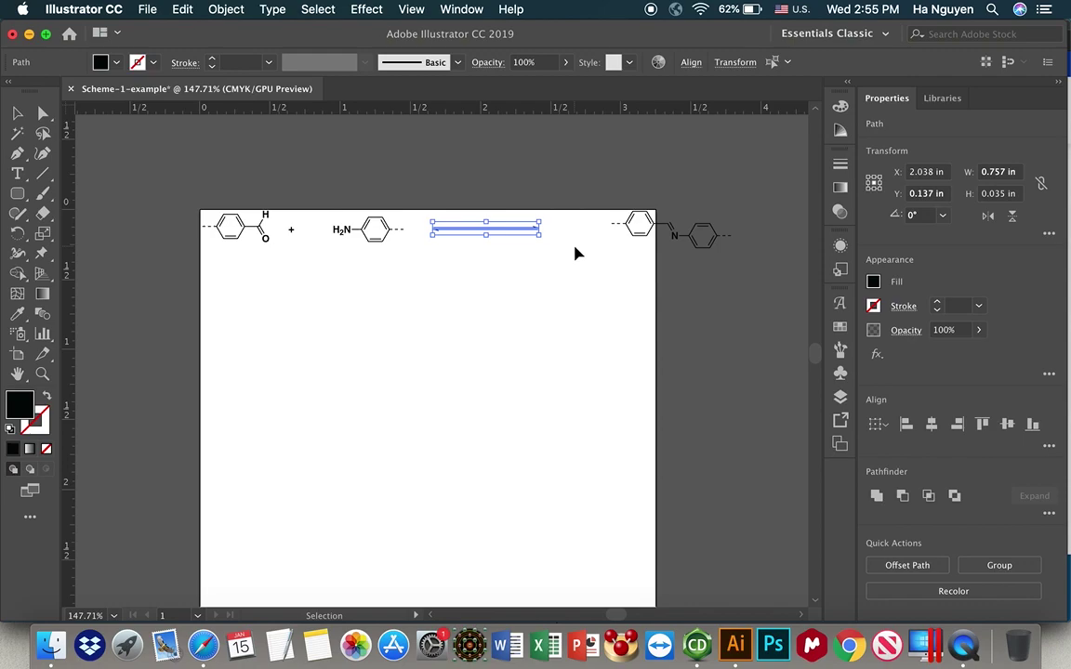
{"action": "key", "text": "shift+Left"}
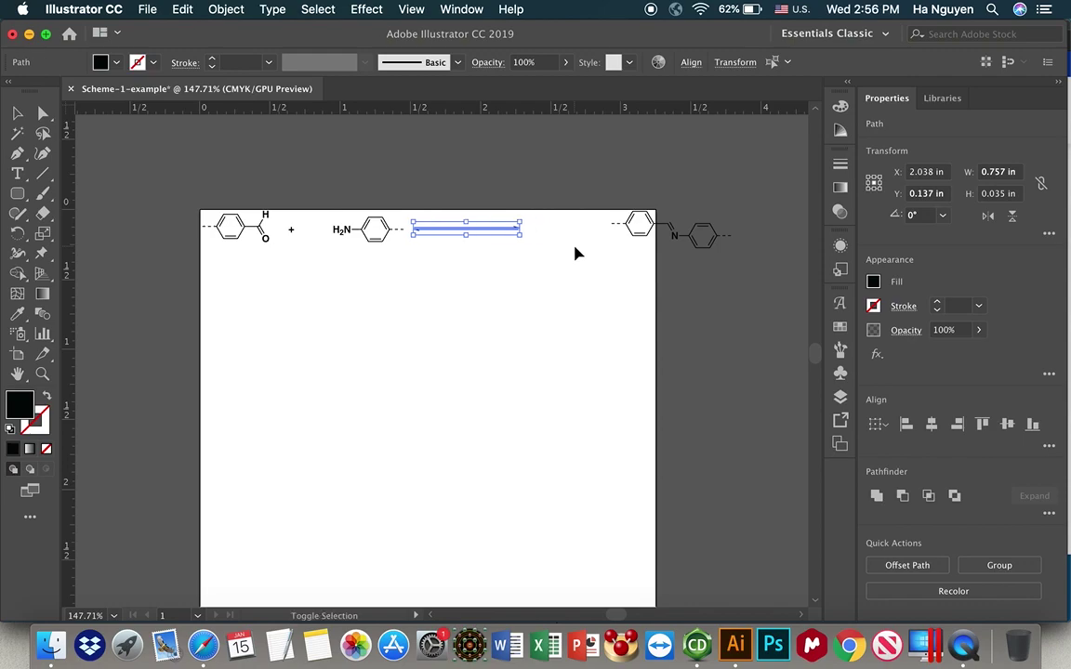
{"action": "key", "text": "shift+Right"}
{"action": "key", "text": "shift+Left"}
{"action": "key", "text": "shift+Right"}
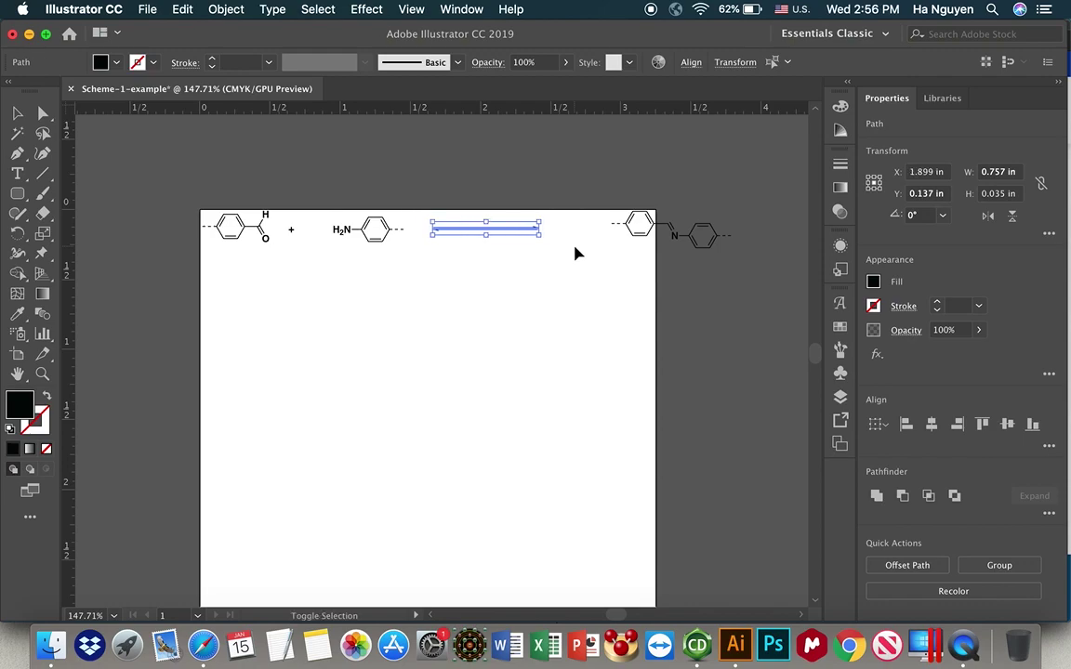
{"action": "key", "text": "shift+Left"}
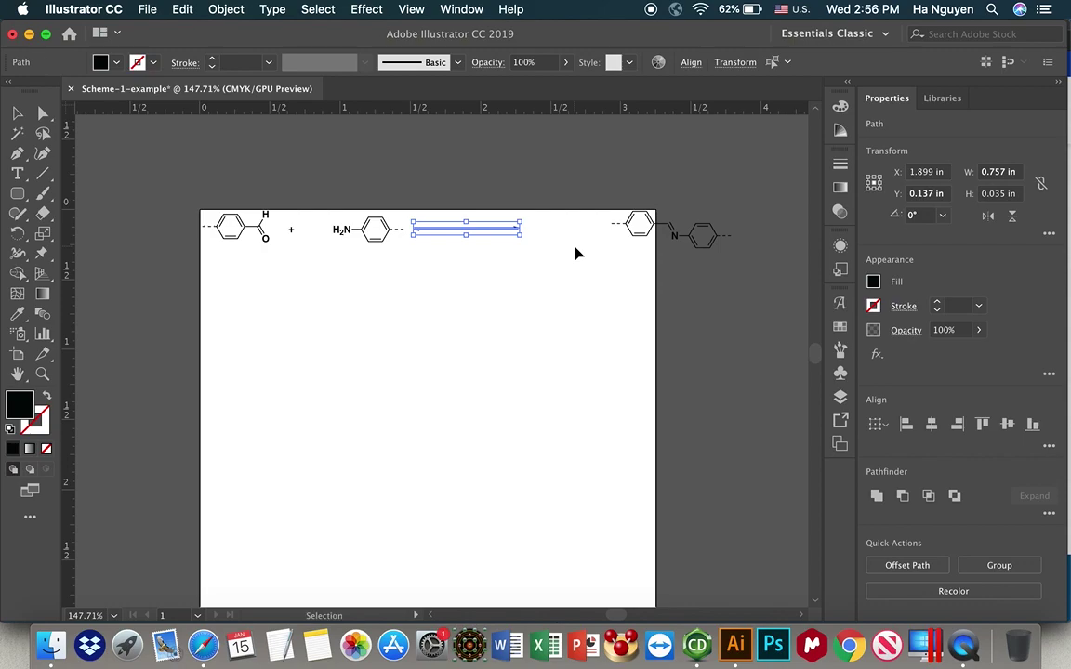
{"action": "key", "text": "Right"}
Shift the imine product left onto the page and check the scheme now measures 3.211 in
{"action": "left_click", "coordinate": [734, 265]}
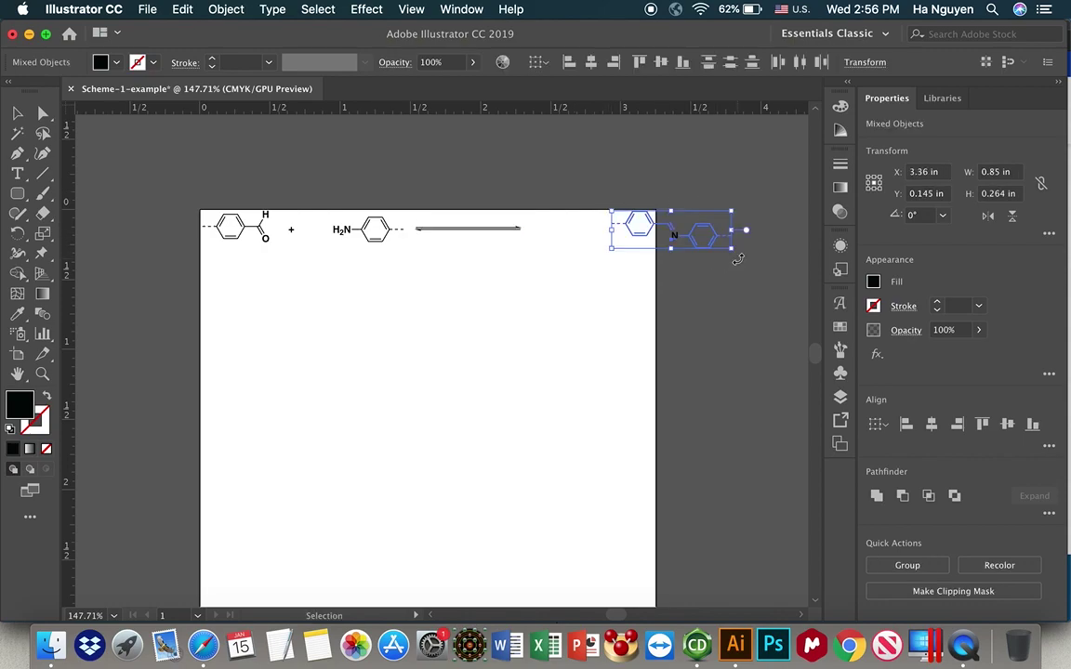
{"action": "key", "text": "shift+Left"}
{"action": "key", "text": "shift+Left"}
{"action": "key", "text": "shift+Left"}
{"action": "key", "text": "shift+Left"}
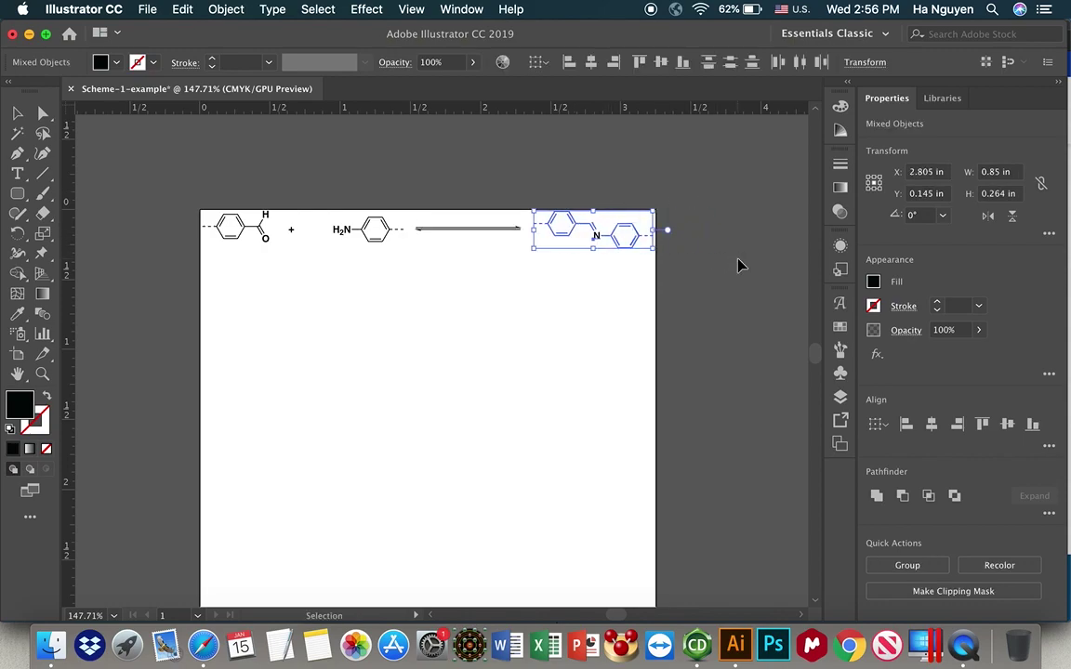
{"action": "key", "text": "shift+Left"}
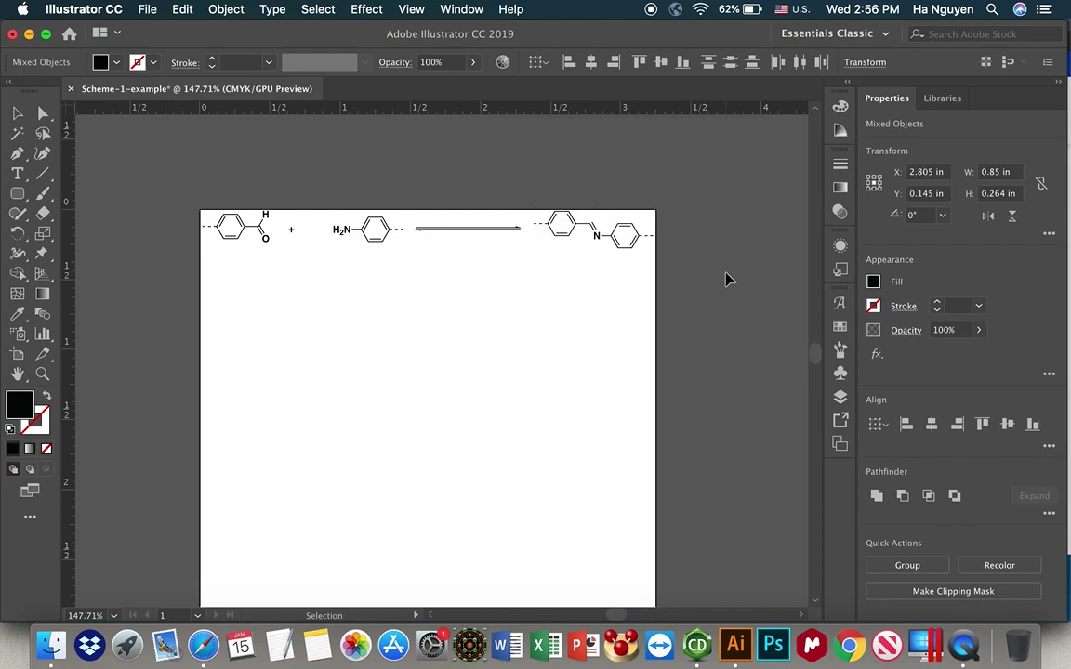
{"action": "left_click", "coordinate": [478, 264]}
{"action": "scroll", "coordinate": [478, 266], "scroll_direction": "right", "scroll_amount": 2}
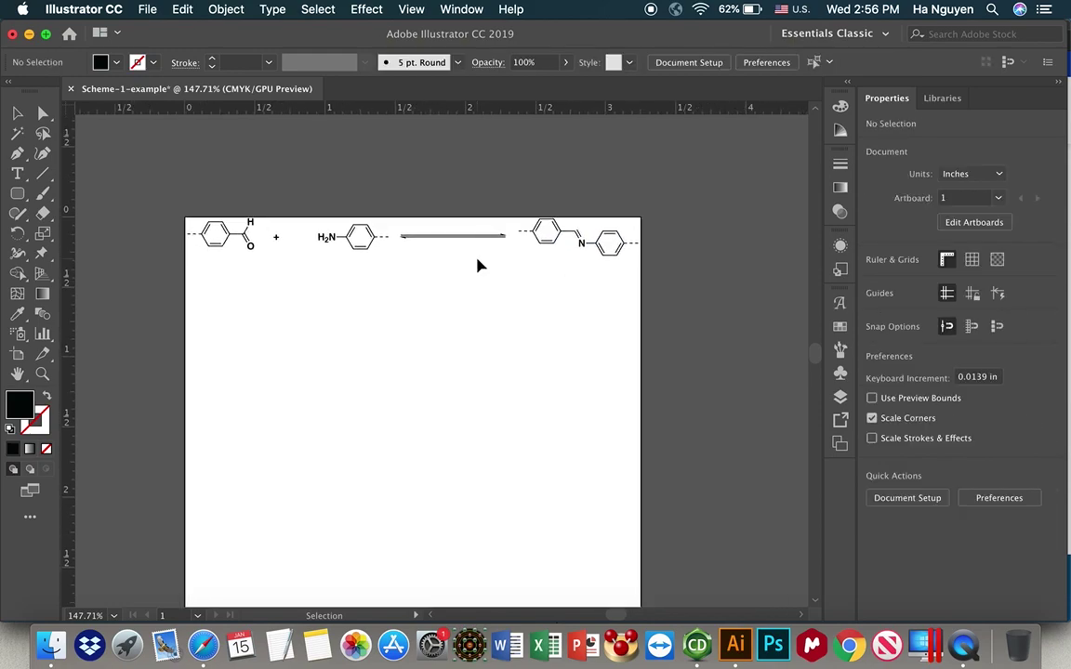
{"action": "key", "text": "super+a"}
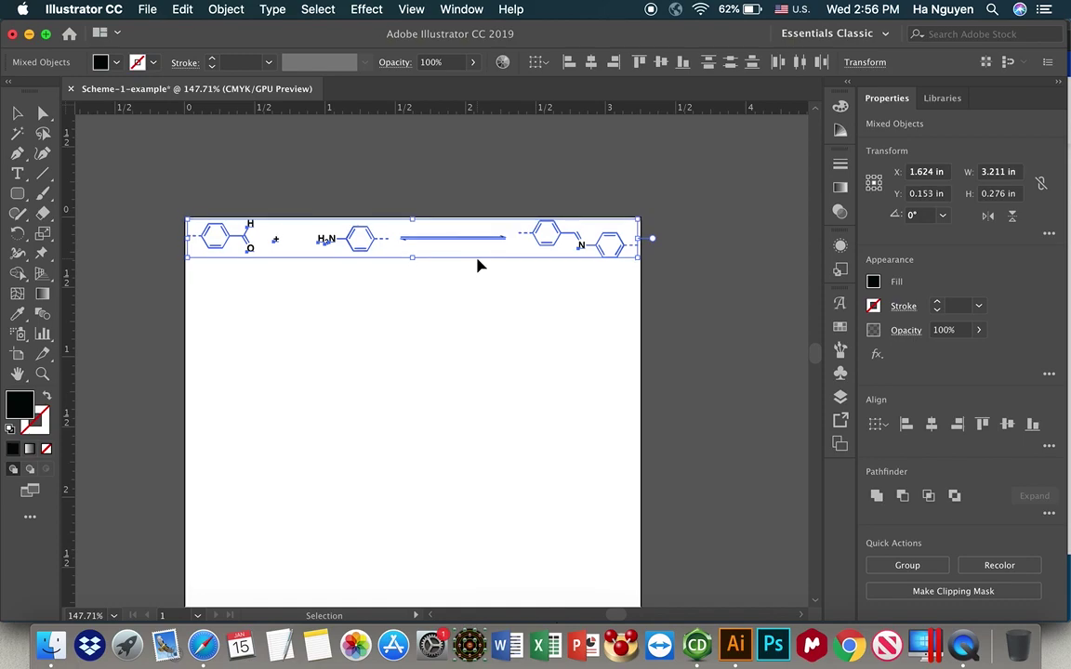
{"action": "scroll", "coordinate": [506, 305], "scroll_direction": "down", "scroll_amount": 2}
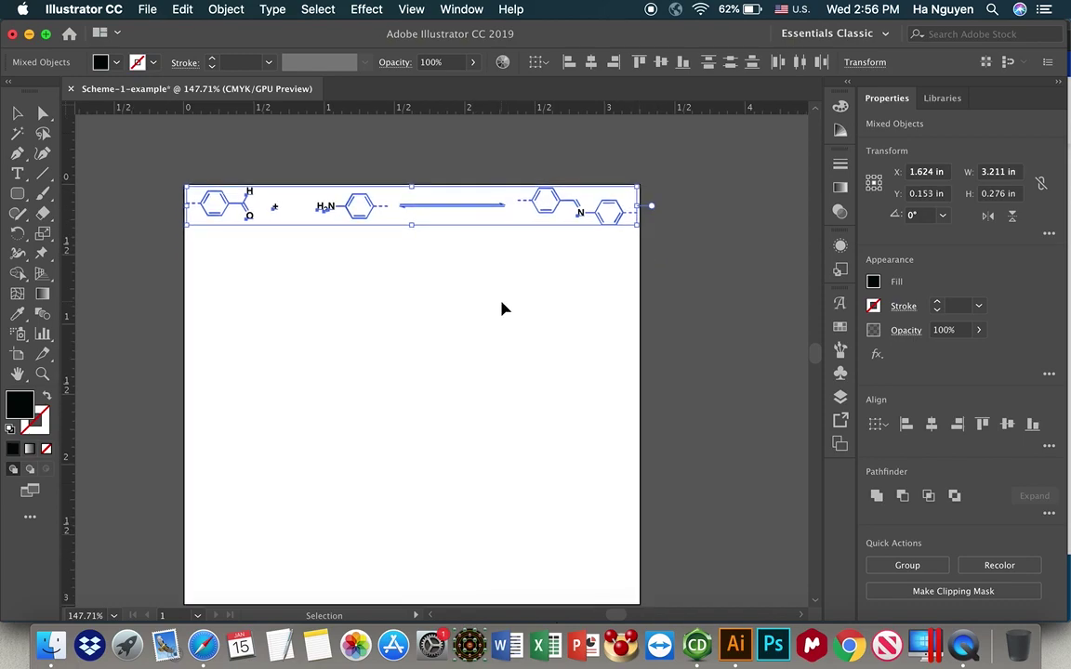
{"action": "left_click", "coordinate": [698, 261]}
{"action": "scroll", "coordinate": [416, 267], "scroll_direction": "up", "scroll_amount": 2}
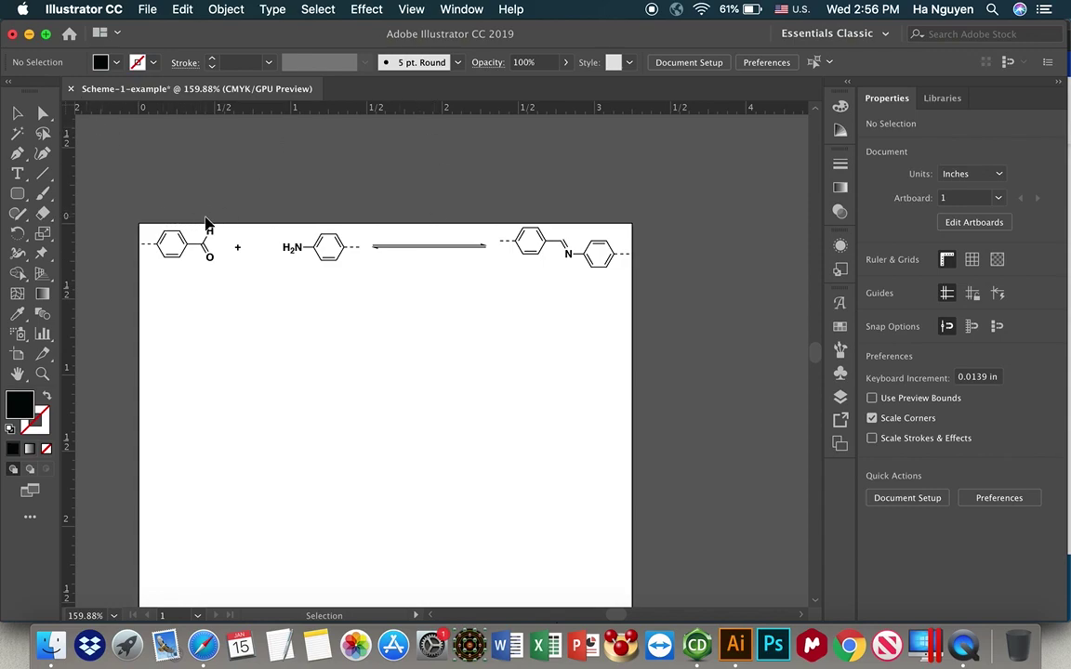
{"action": "scroll", "coordinate": [351, 311], "scroll_direction": "up", "scroll_amount": 4}
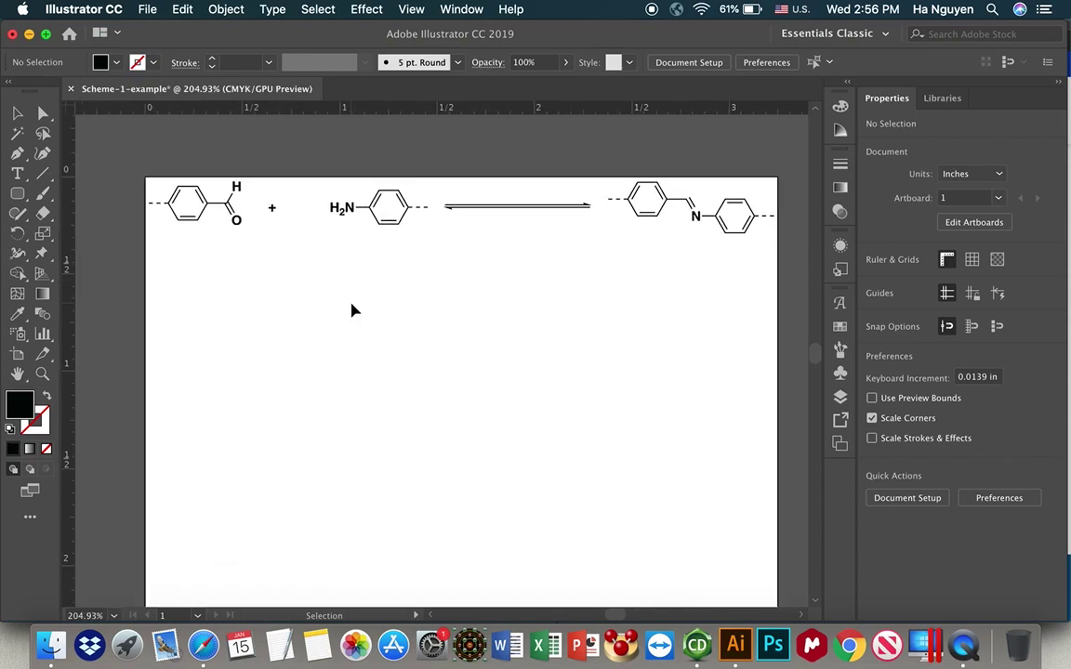
Colour the aldehyde O label pure red, RGB 255/0/0, using the RGB colour mixer
{"action": "left_click", "coordinate": [236, 224]}
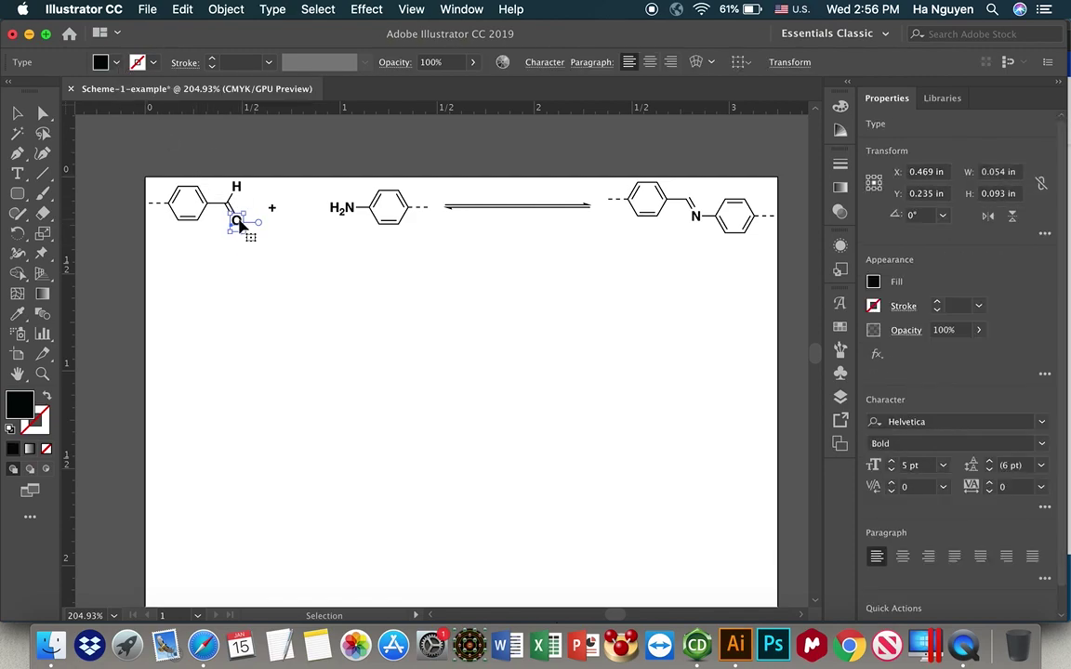
{"action": "left_click", "coordinate": [117, 63]}
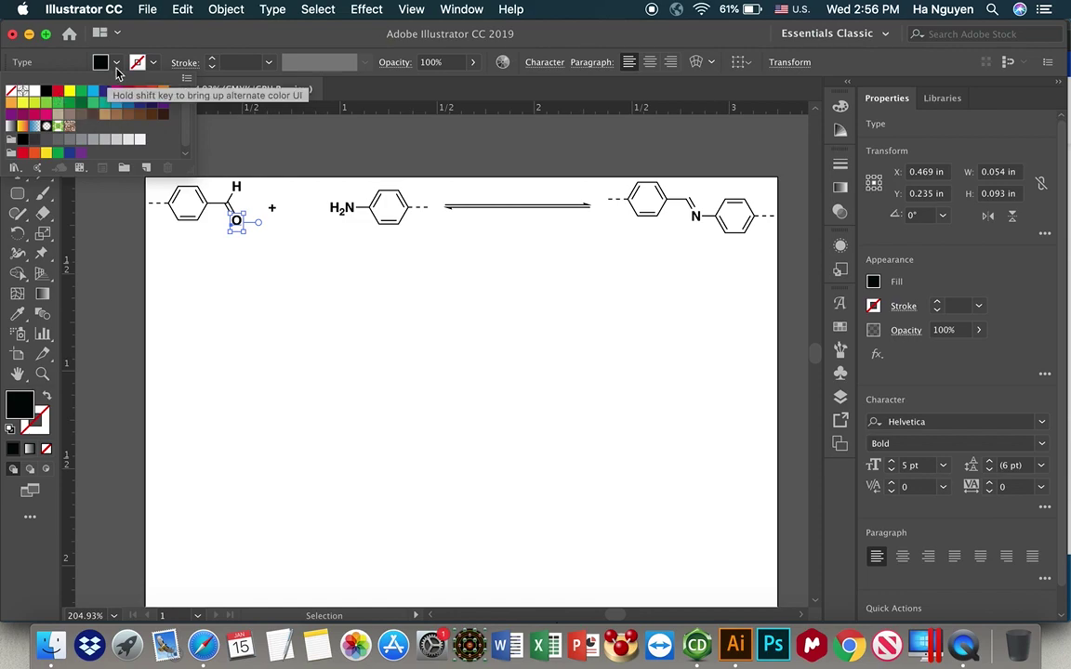
{"action": "left_click", "coordinate": [118, 65]}
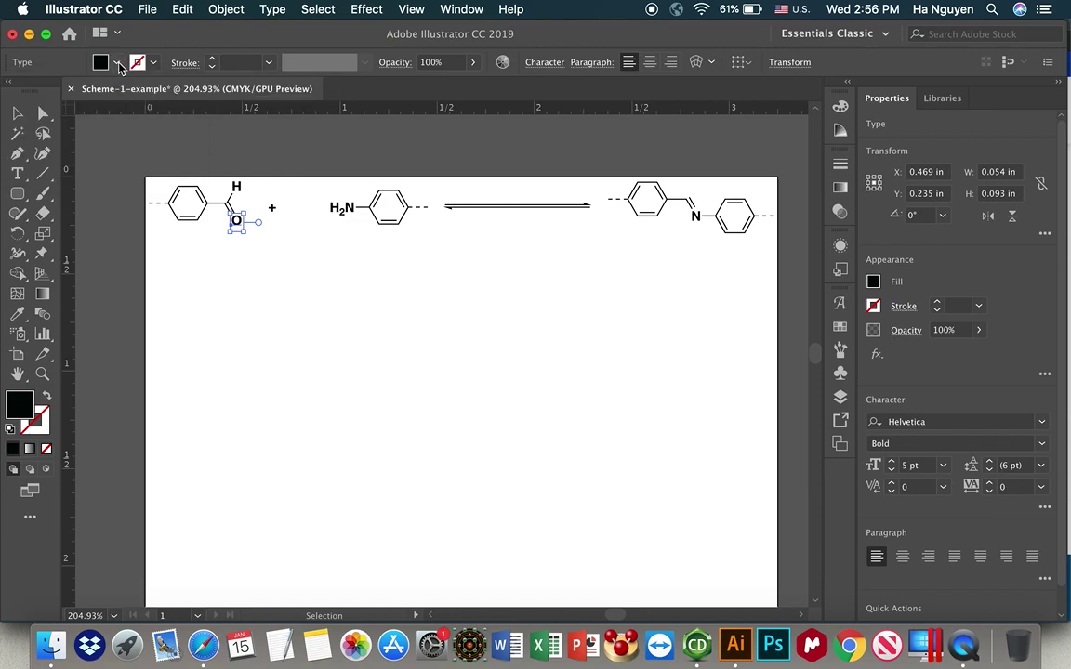
{"action": "left_click", "coordinate": [105, 62], "text": "shift"}
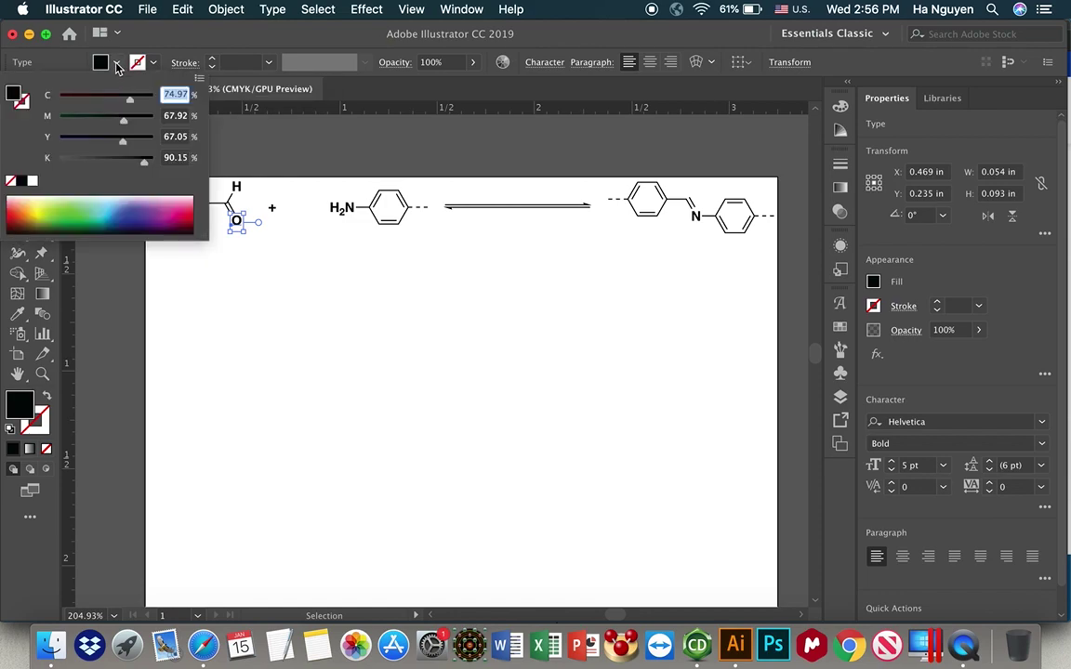
{"action": "left_click", "coordinate": [199, 81]}
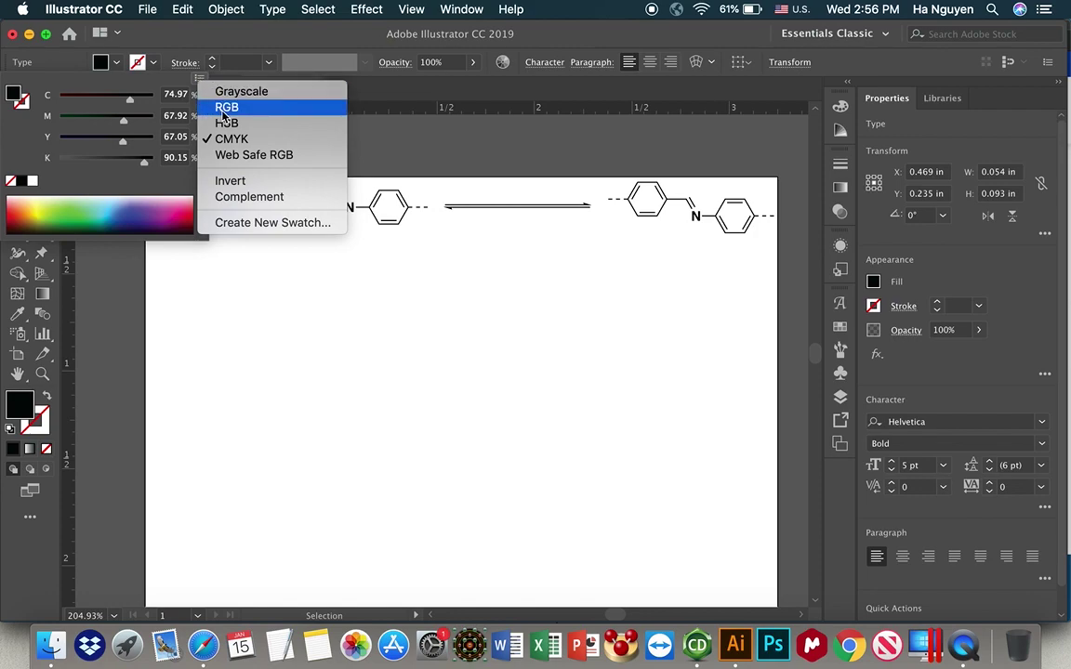
{"action": "left_click", "coordinate": [224, 112]}
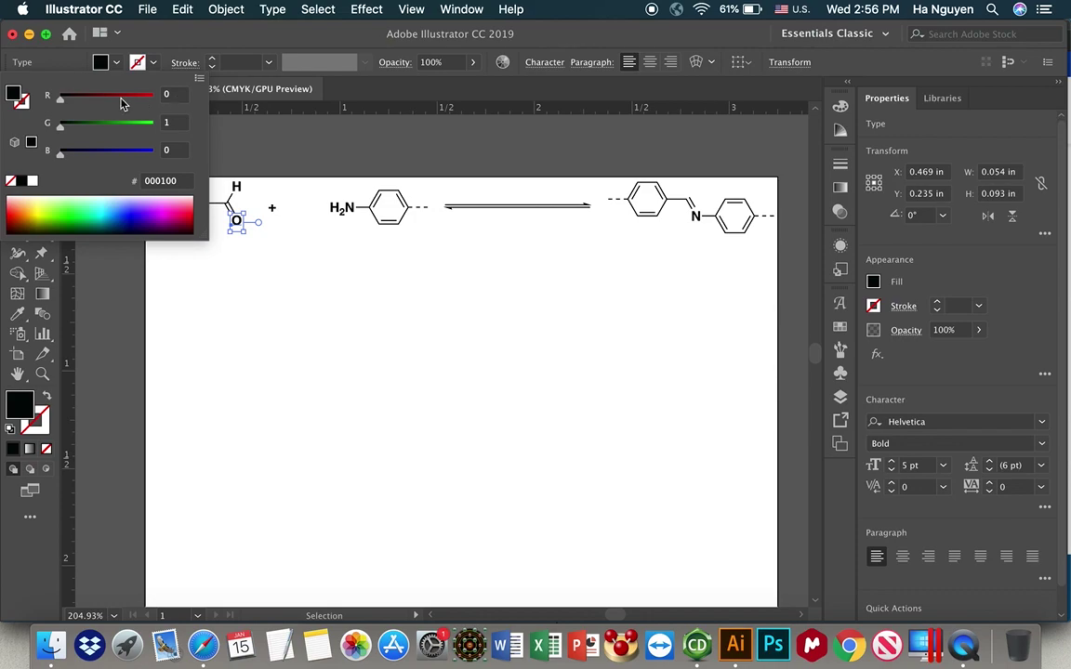
{"action": "left_click_drag", "start_coordinate": [61, 102], "coordinate": [154, 97]}
{"action": "left_click", "coordinate": [170, 122]}
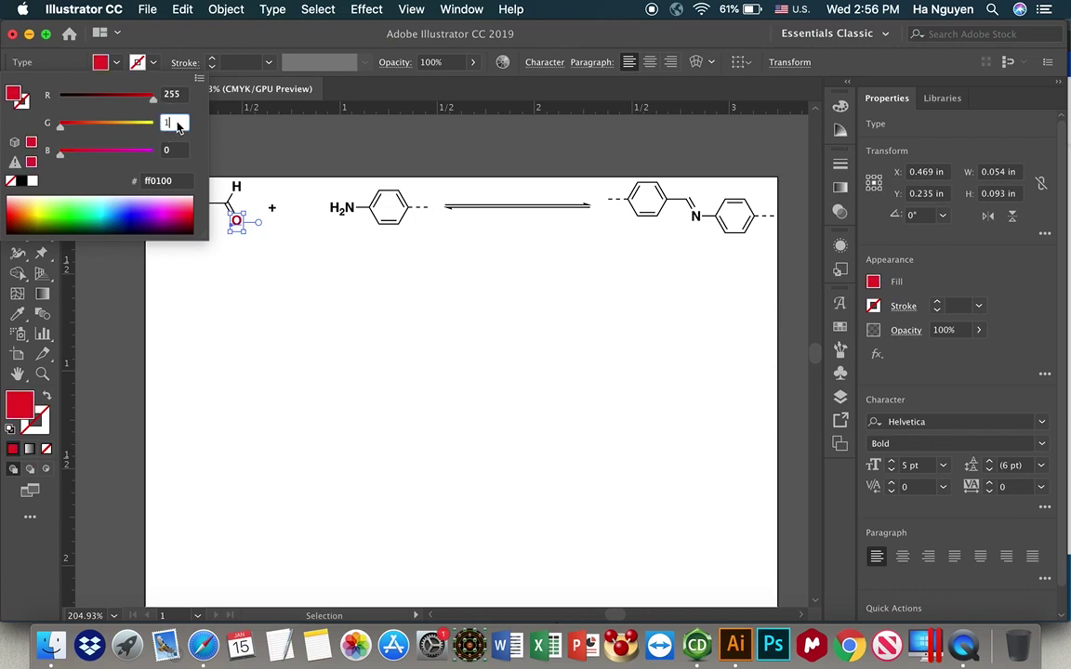
{"action": "key", "text": "BackSpace"}
{"action": "type", "text": "0"}
{"action": "left_click", "coordinate": [185, 95]}
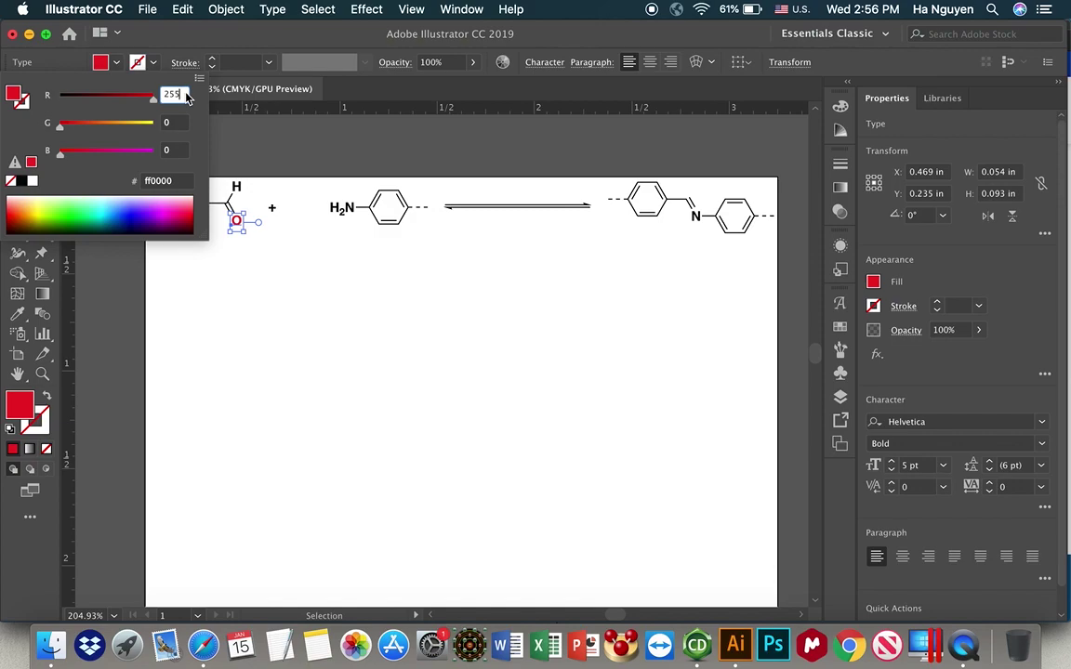
{"action": "key", "text": "Return"}
{"action": "left_click", "coordinate": [311, 299]}
{"action": "scroll", "coordinate": [310, 298], "scroll_direction": "right", "scroll_amount": 2}
{"action": "scroll", "coordinate": [311, 298], "scroll_direction": "up", "scroll_amount": 2}
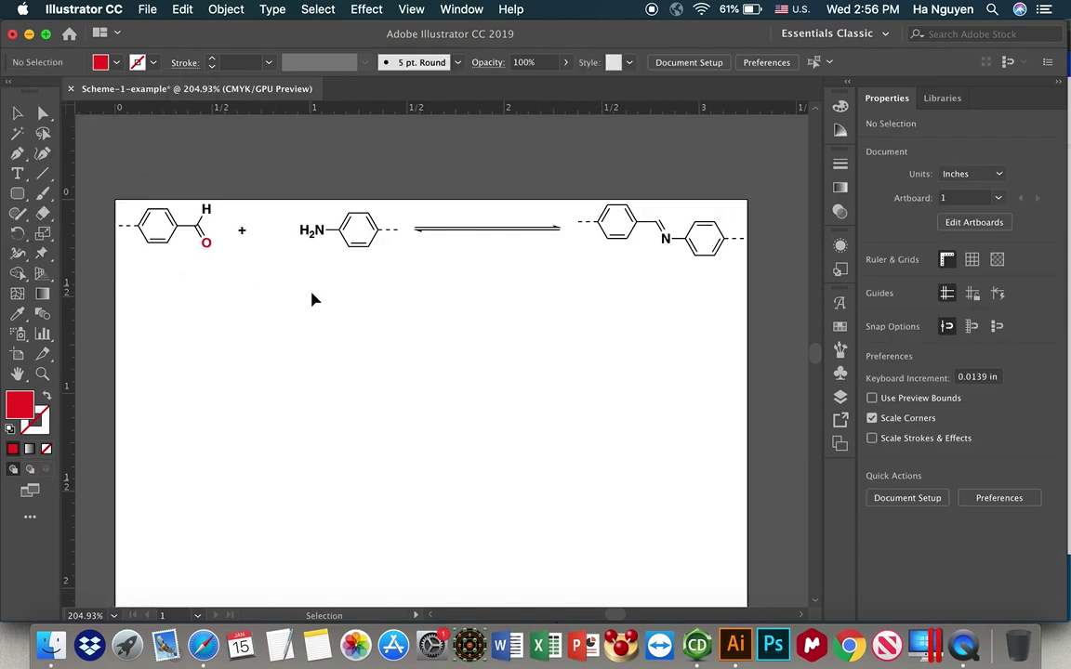
Colour the H2N nitrogen and the imine N green, with G set to 165
{"action": "left_click", "coordinate": [301, 247]}
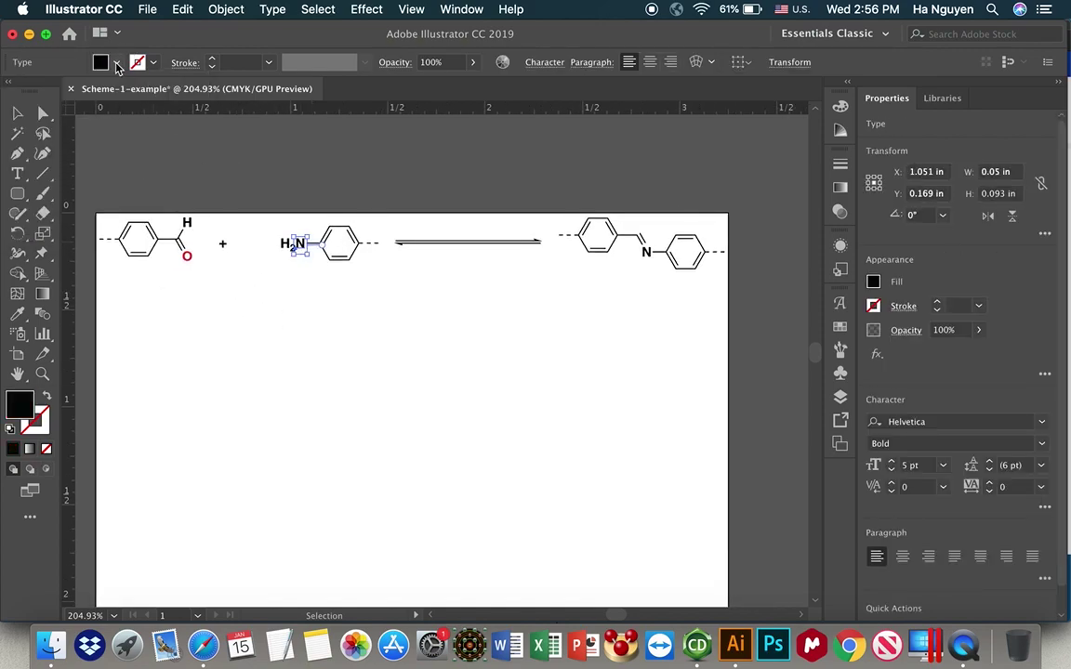
{"action": "left_click", "coordinate": [100, 63], "text": "shift"}
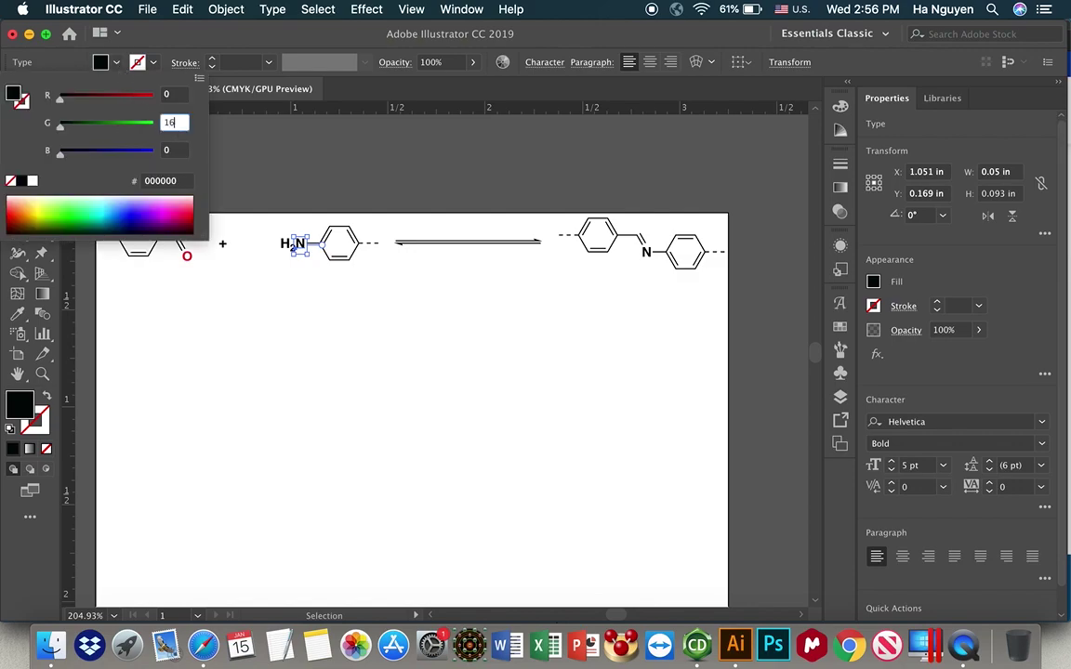
{"action": "key", "text": "Return"}
{"action": "left_click", "coordinate": [430, 283]}
{"action": "scroll", "coordinate": [429, 284], "scroll_direction": "down", "scroll_amount": 2}
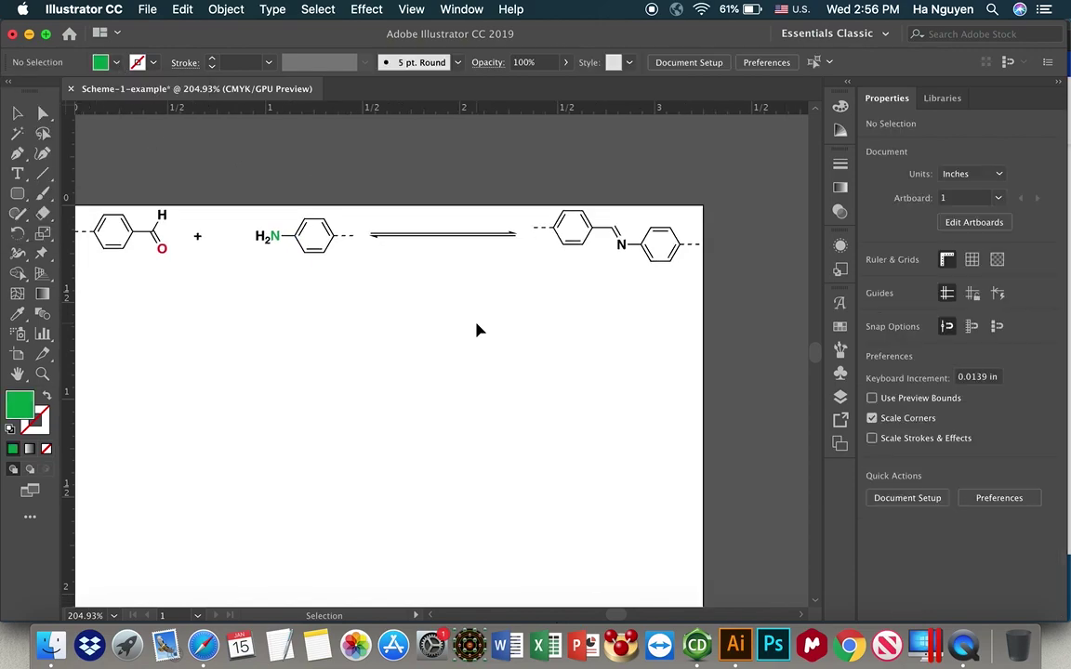
{"action": "left_click", "coordinate": [578, 230]}
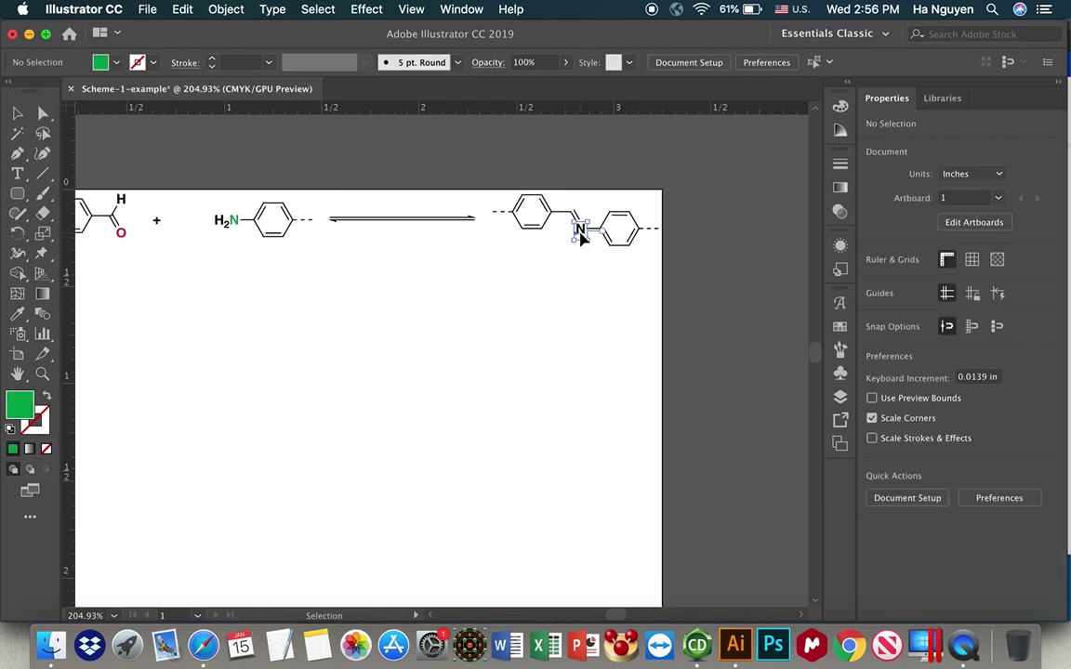
{"action": "left_click", "coordinate": [118, 64]}
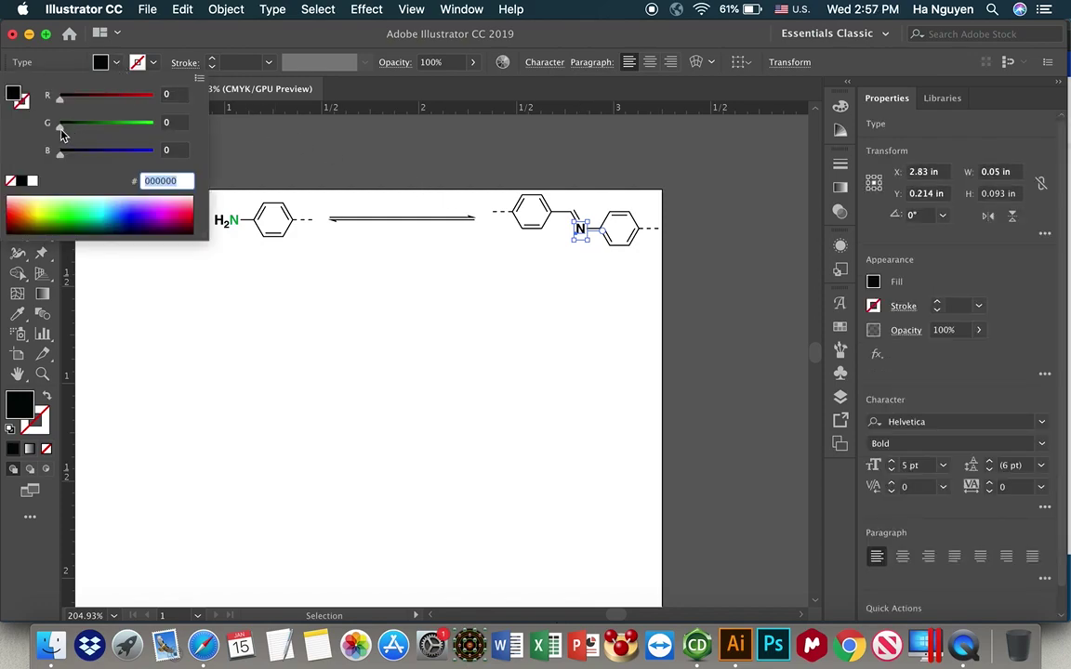
{"action": "left_click", "coordinate": [171, 128]}
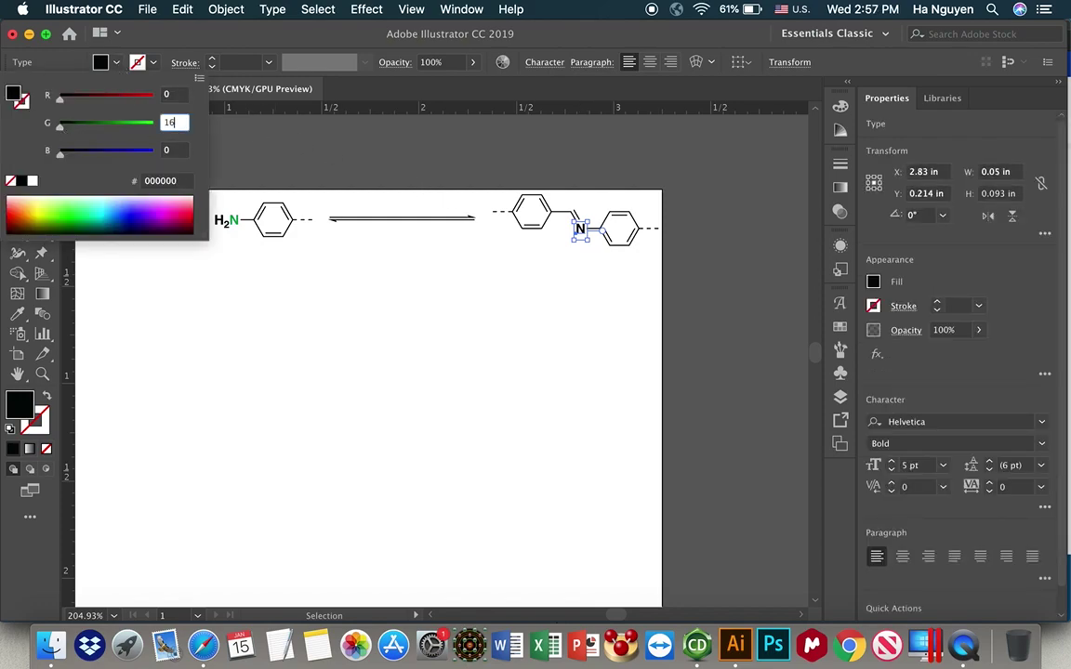
{"action": "type", "text": "165"}
{"action": "key", "text": "Return"}
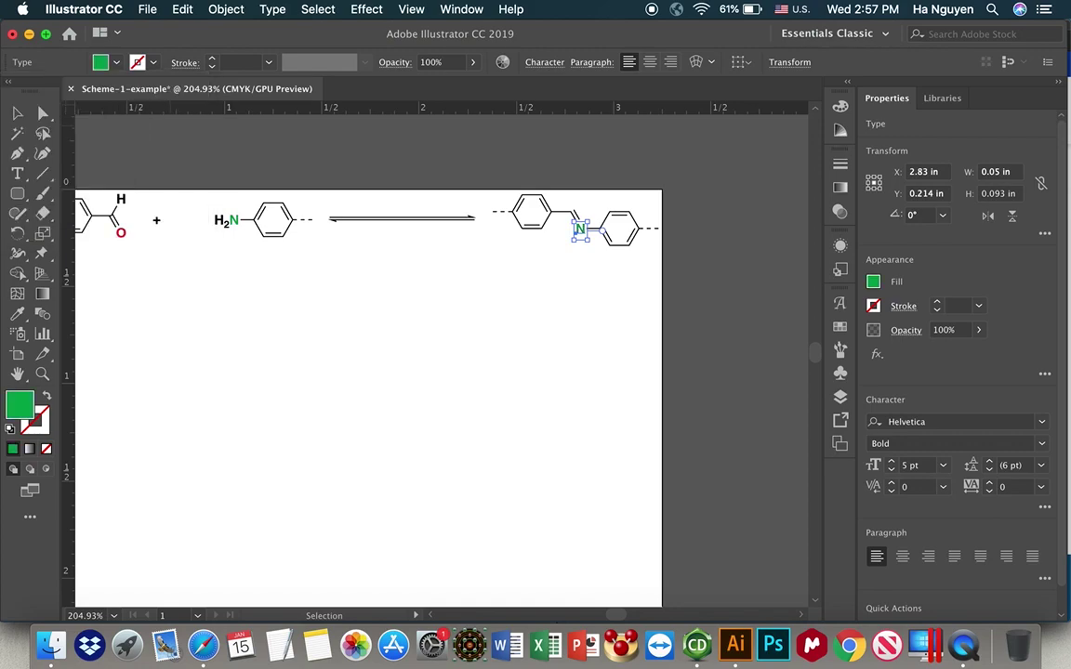
{"action": "left_click", "coordinate": [362, 294]}
{"action": "scroll", "coordinate": [362, 297], "scroll_direction": "down", "scroll_amount": 3}
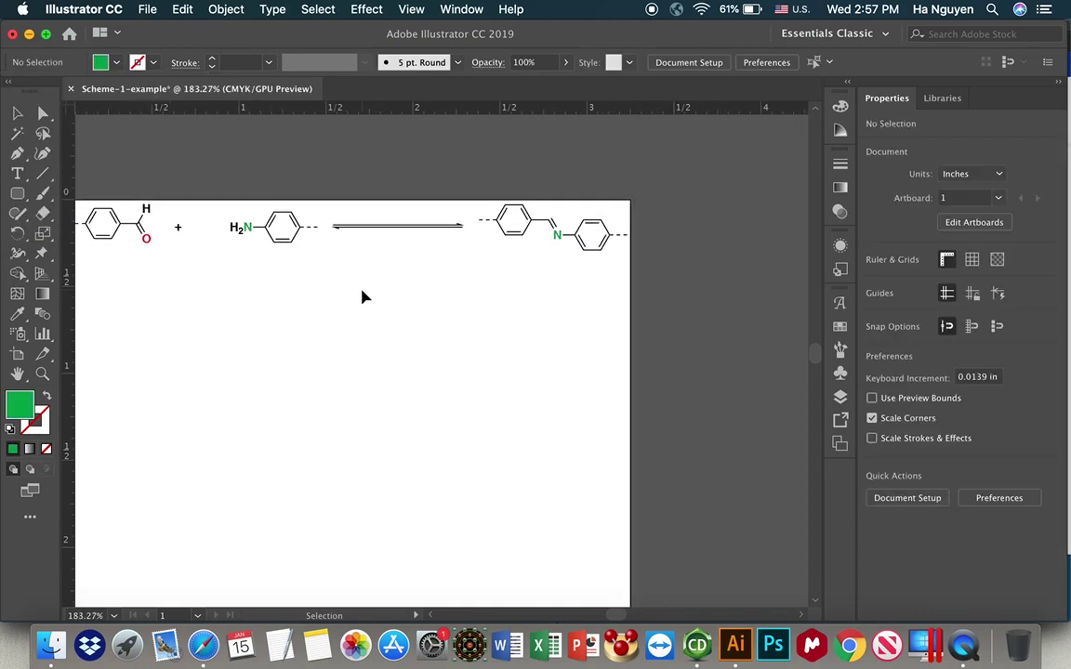
{"action": "scroll", "coordinate": [355, 304], "scroll_direction": "right", "scroll_amount": 2}
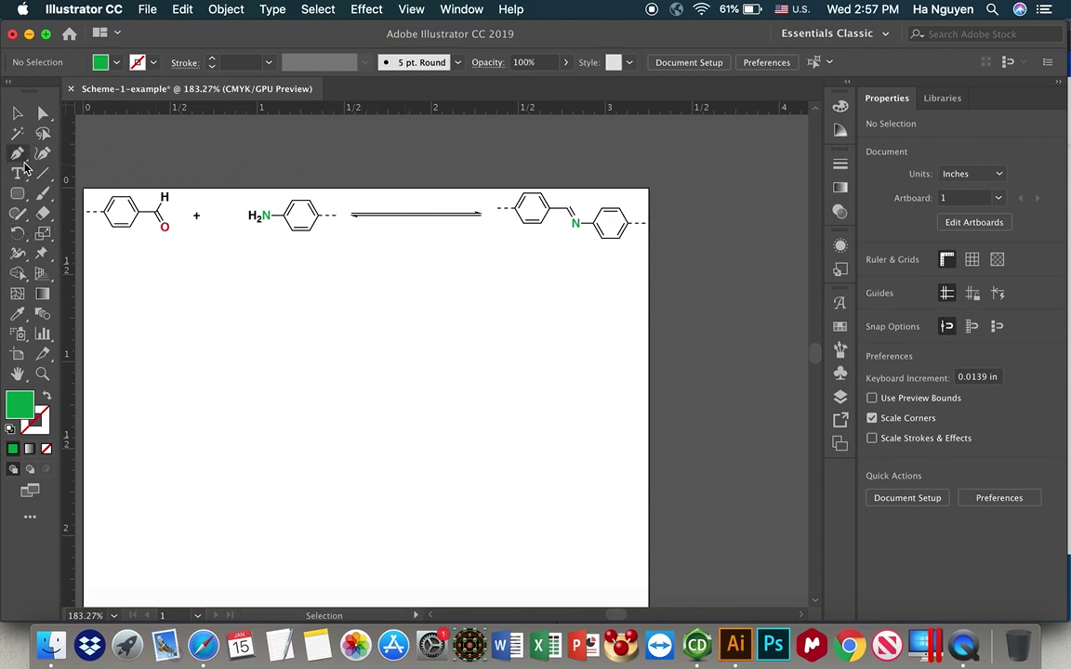
Type a three-line caption below the arrow: 'dioxane/mesitylene/', 'AcOH 6M', '120'
{"action": "left_click", "coordinate": [16, 175]}
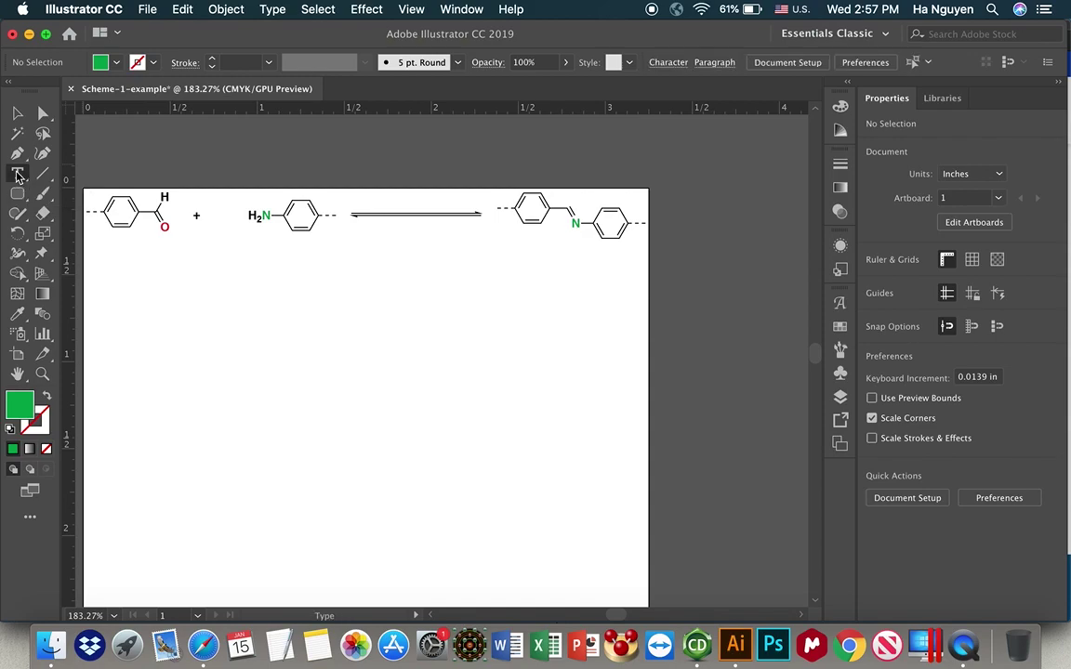
{"action": "left_click", "coordinate": [351, 258]}
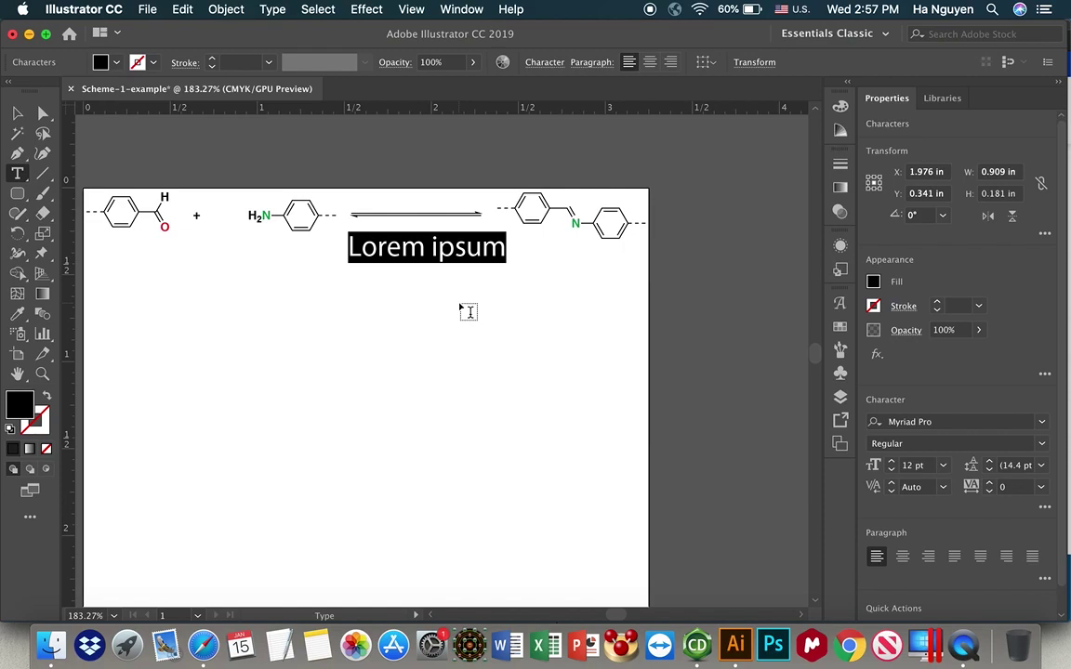
{"action": "type", "text": "diox"}
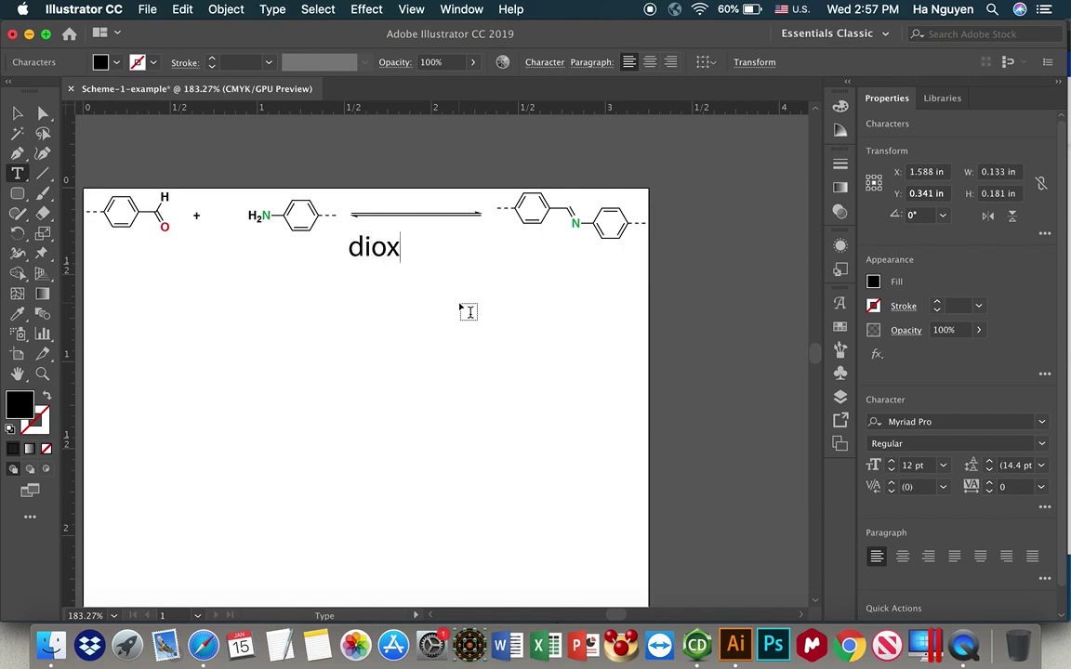
{"action": "type", "text": "ane/met"}
{"action": "key", "text": "BackSpace"}
{"action": "type", "text": "s"}
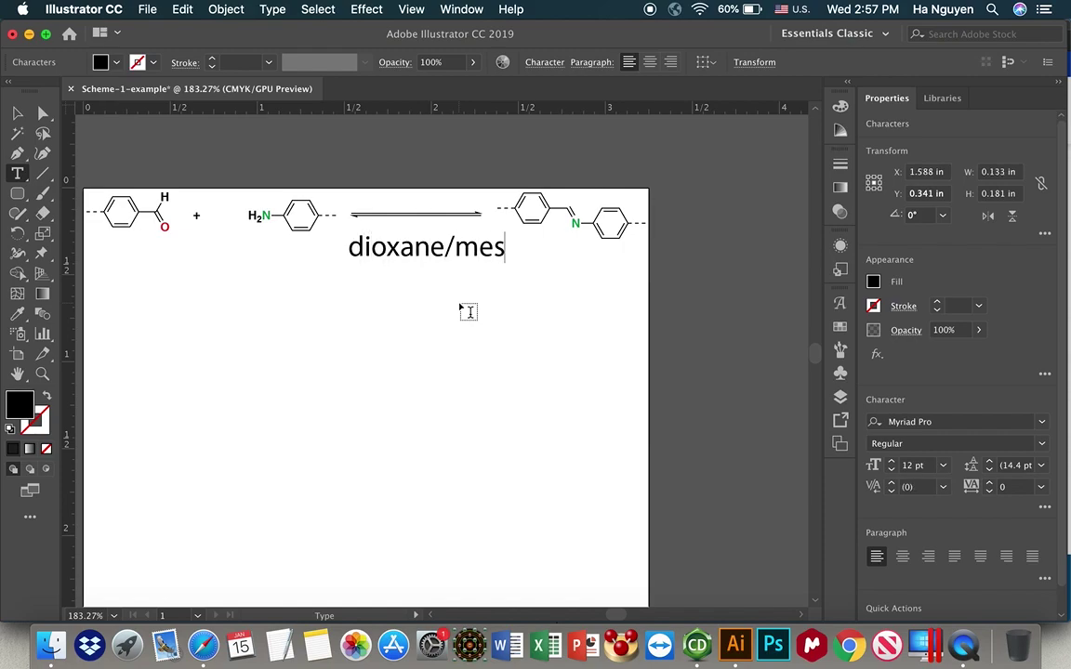
{"action": "type", "text": "itylene"}
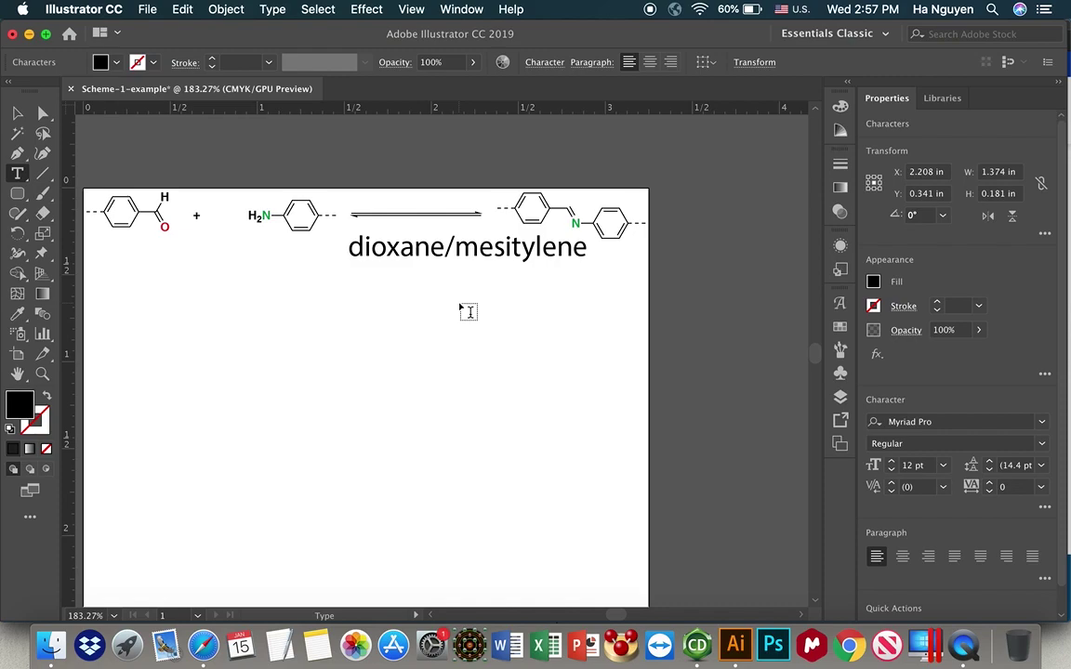
{"action": "type", "text": "/"}
{"action": "type", "text": "AC"}
{"action": "key", "text": "BackSpace"}
{"action": "type", "text": "cOH 6M"}
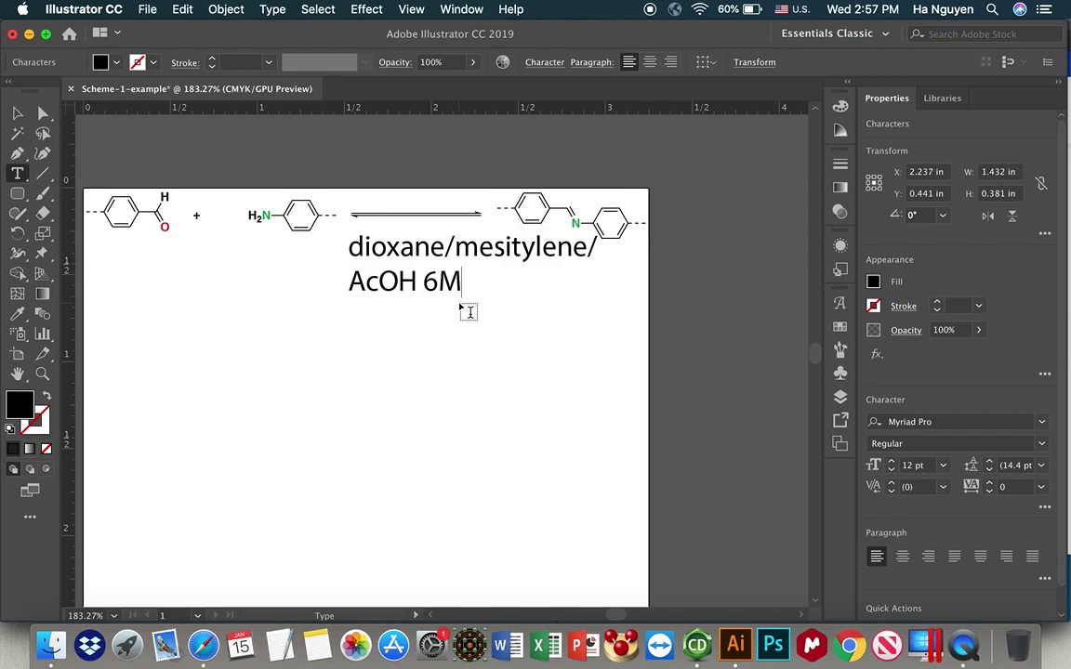
{"action": "type", "text": "120"}
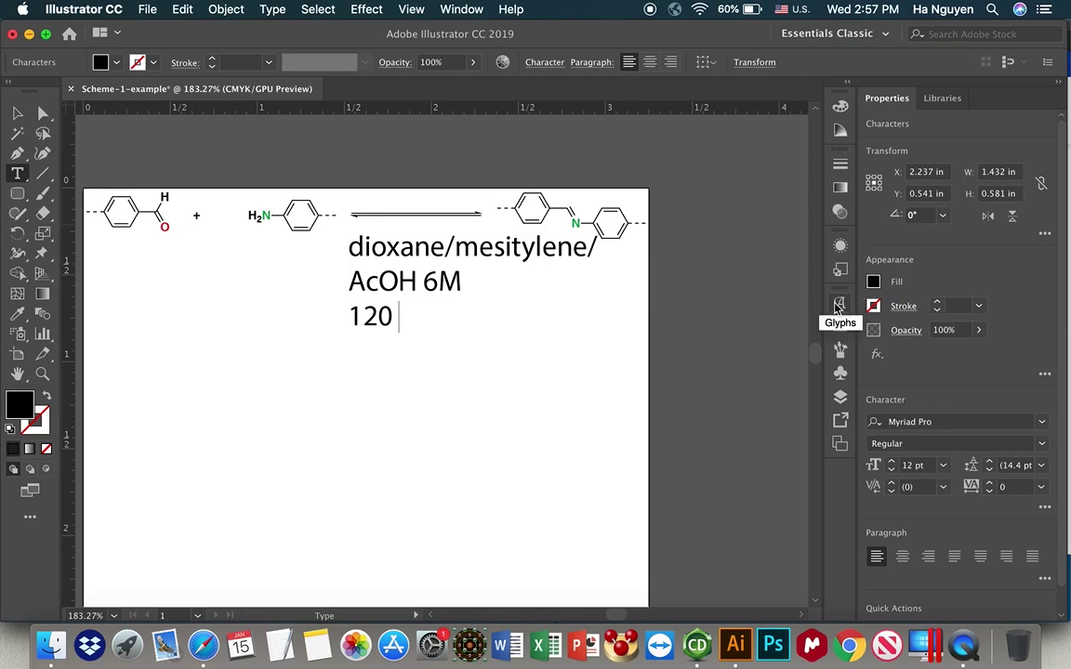
{"action": "left_click", "coordinate": [839, 305]}
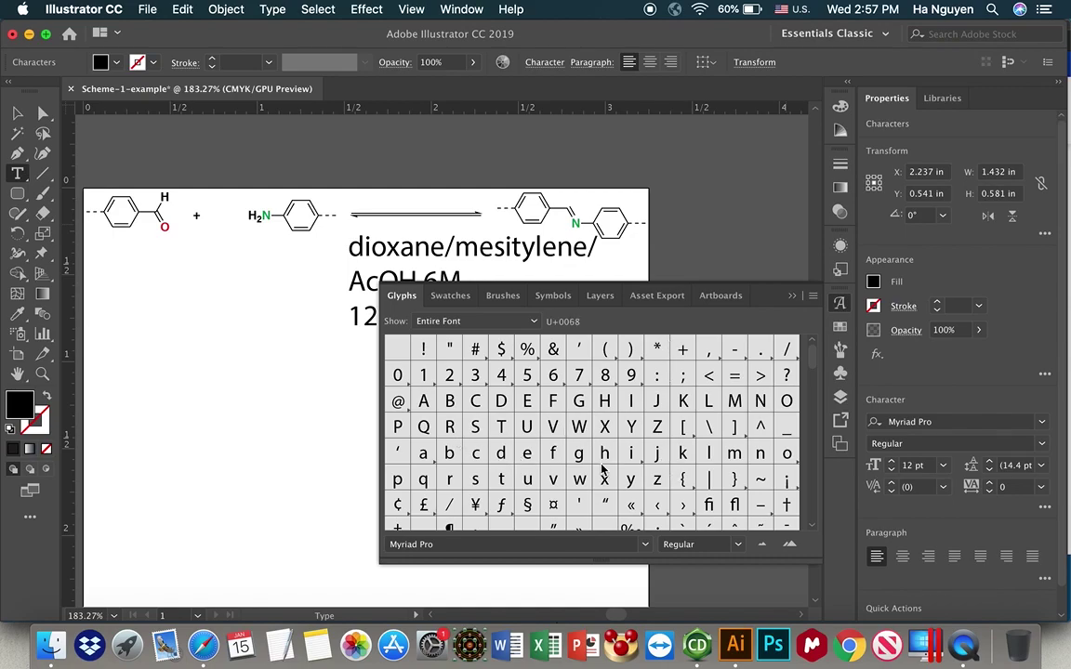
Insert a degree sign from the Glyphs panel after 120 and add C, giving '120 °C'
{"action": "scroll", "coordinate": [604, 471], "scroll_direction": "down", "scroll_amount": 3}
{"action": "scroll", "coordinate": [602, 469], "scroll_direction": "down", "scroll_amount": 4}
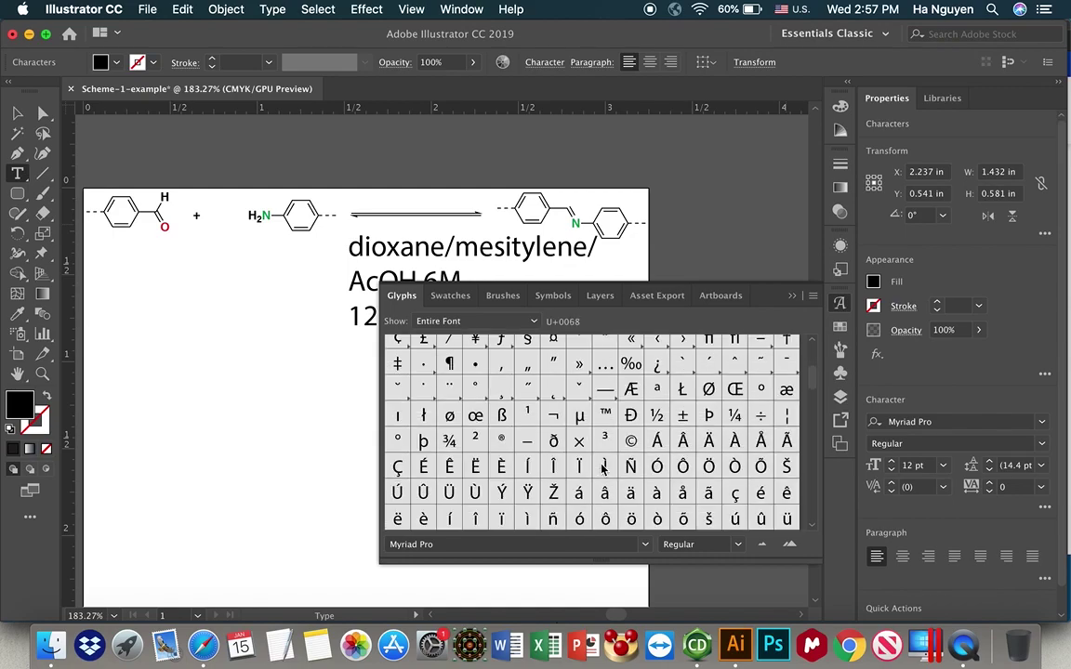
{"action": "scroll", "coordinate": [603, 469], "scroll_direction": "up", "scroll_amount": 6}
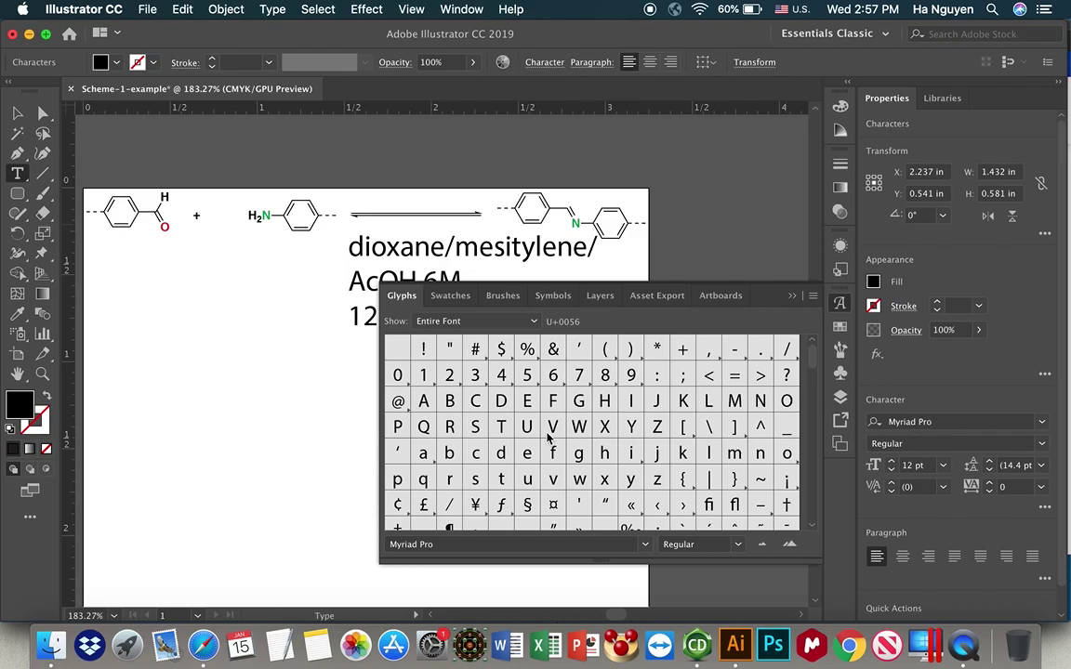
{"action": "scroll", "coordinate": [548, 437], "scroll_direction": "down", "scroll_amount": 6}
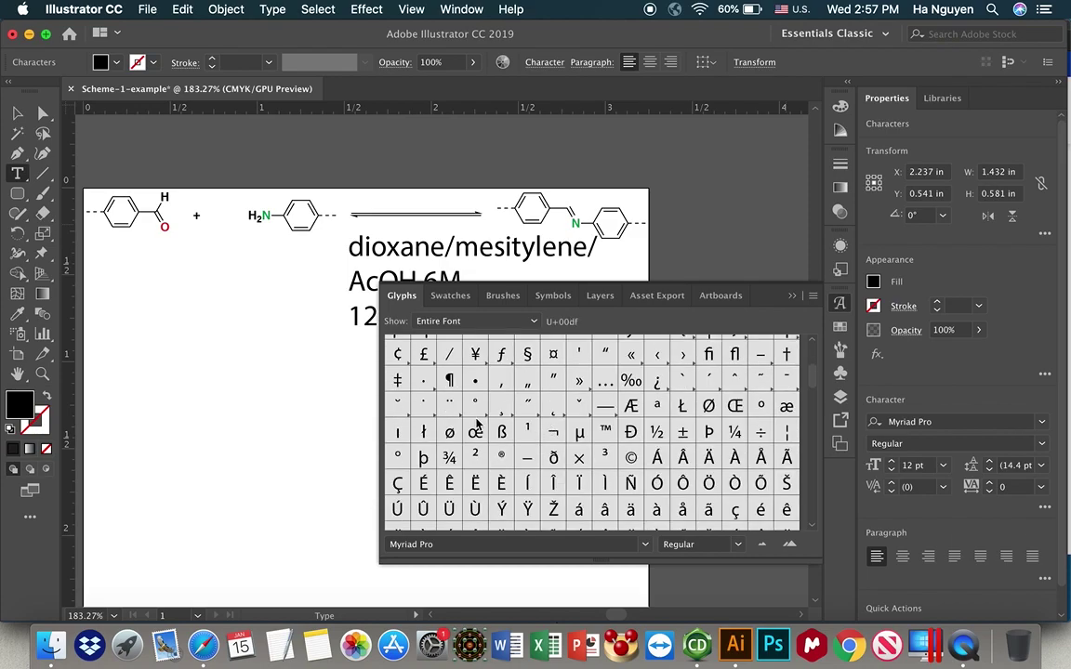
{"action": "double_click", "coordinate": [397, 455]}
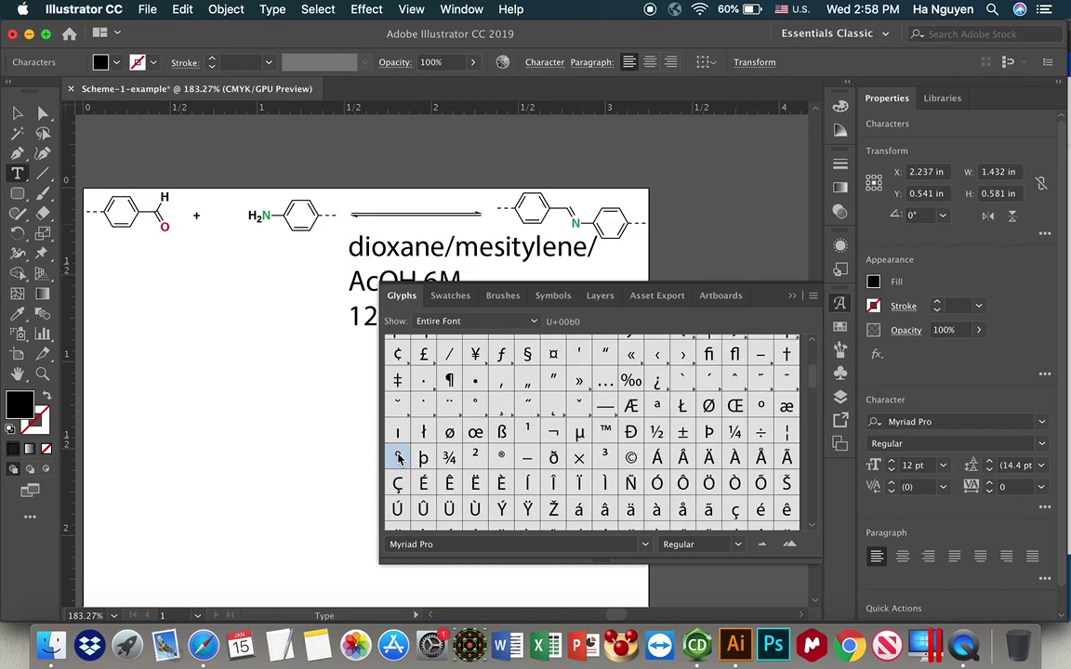
{"action": "left_click", "coordinate": [791, 295]}
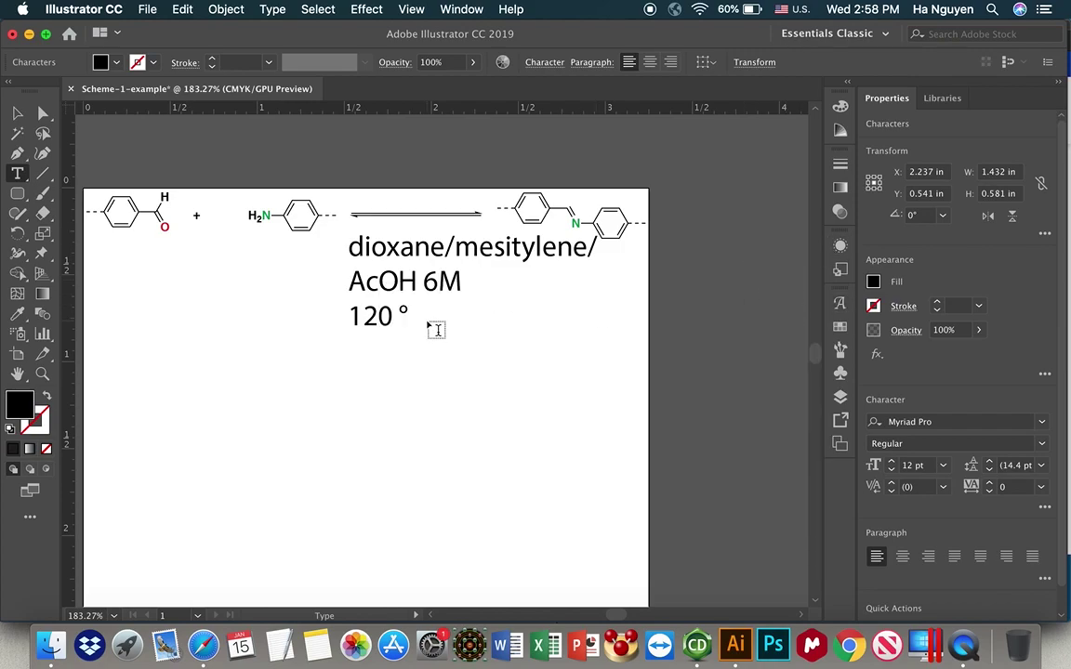
{"action": "type", "text": "C"}
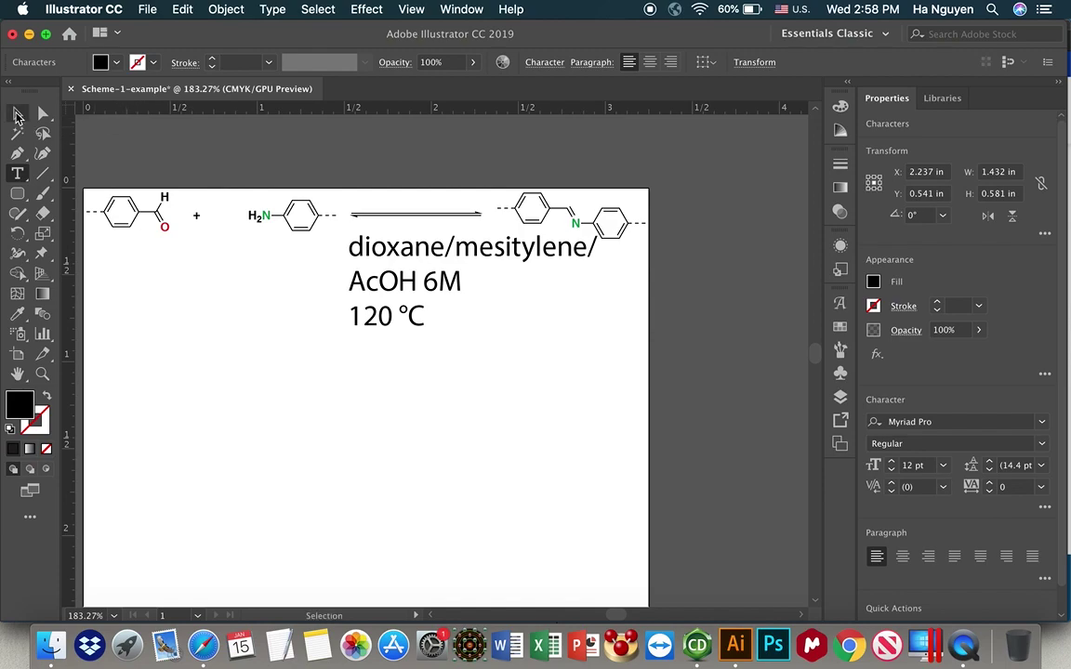
Set the conditions text to 9 pt Arial, centre its lines, and move it above the arrow
{"action": "left_click", "coordinate": [17, 113]}
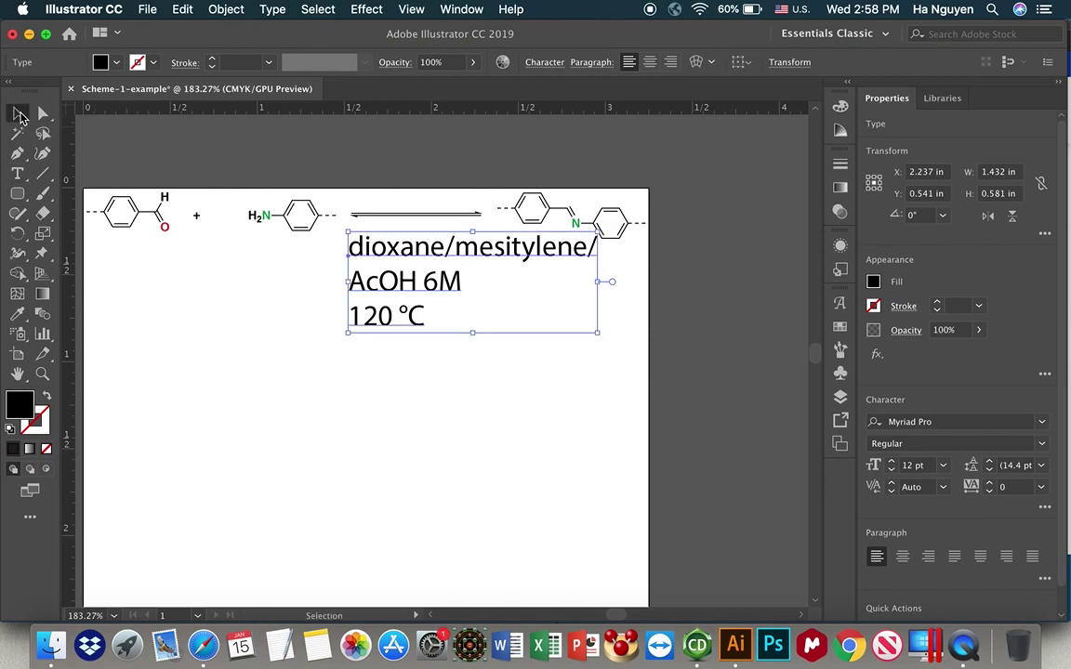
{"action": "left_click", "coordinate": [543, 62]}
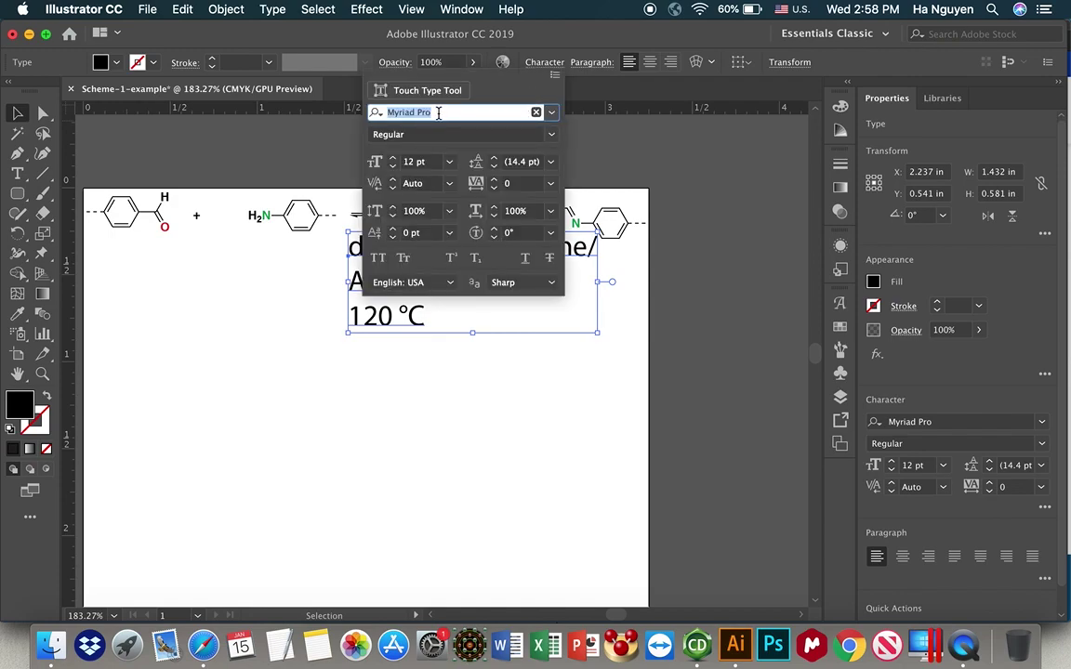
{"action": "type", "text": "arial"}
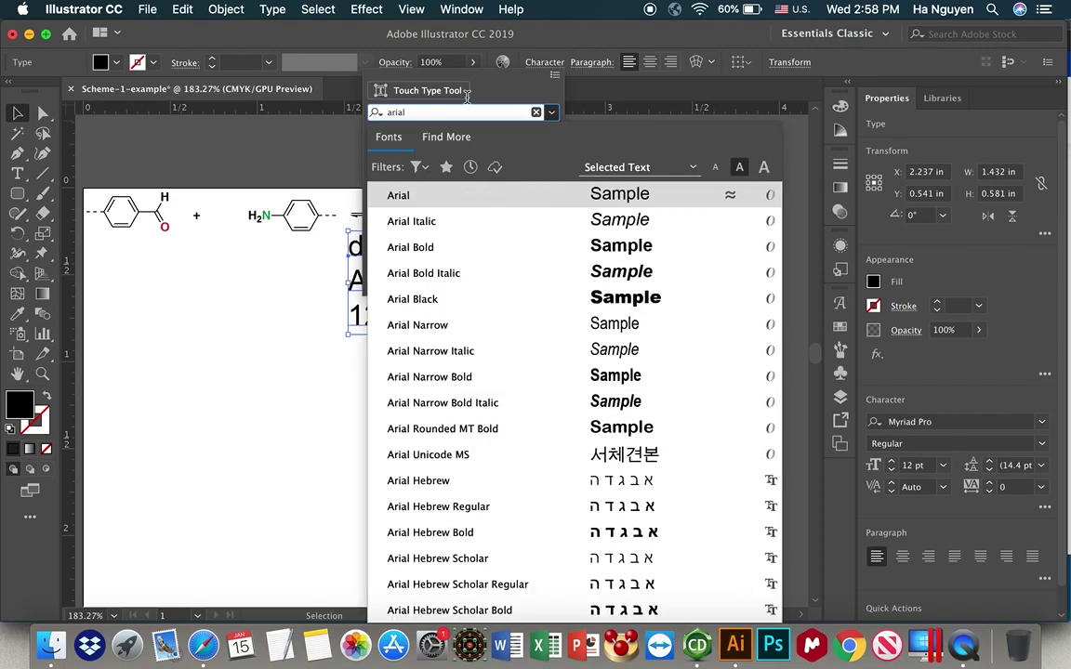
{"action": "key", "text": "Return"}
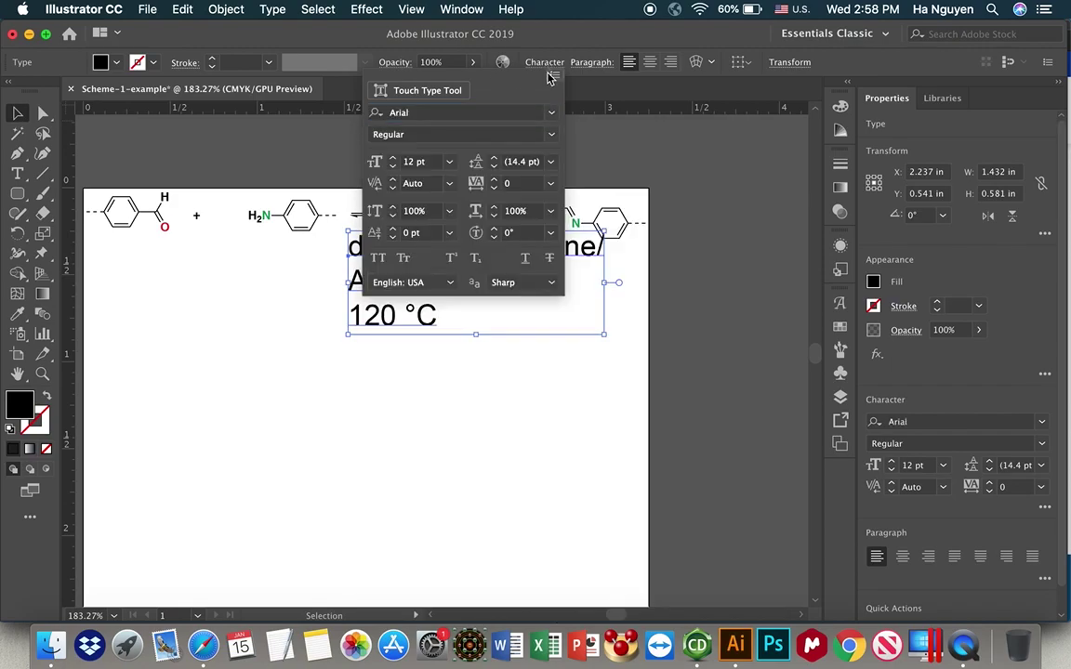
{"action": "left_click", "coordinate": [393, 166]}
{"action": "left_click", "coordinate": [392, 166]}
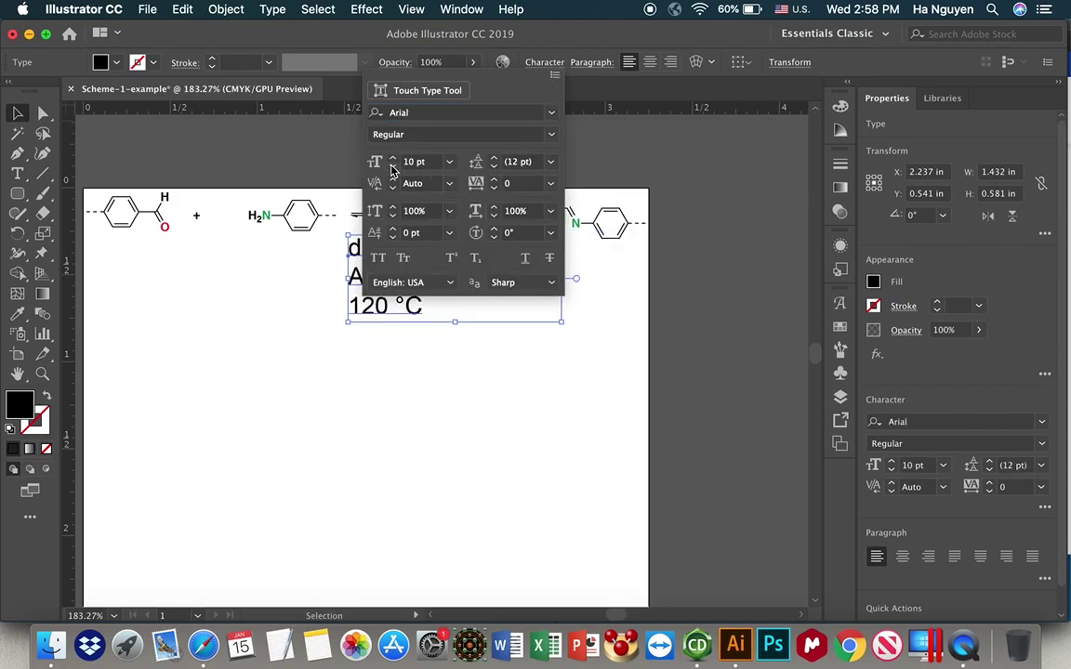
{"action": "left_click", "coordinate": [392, 166]}
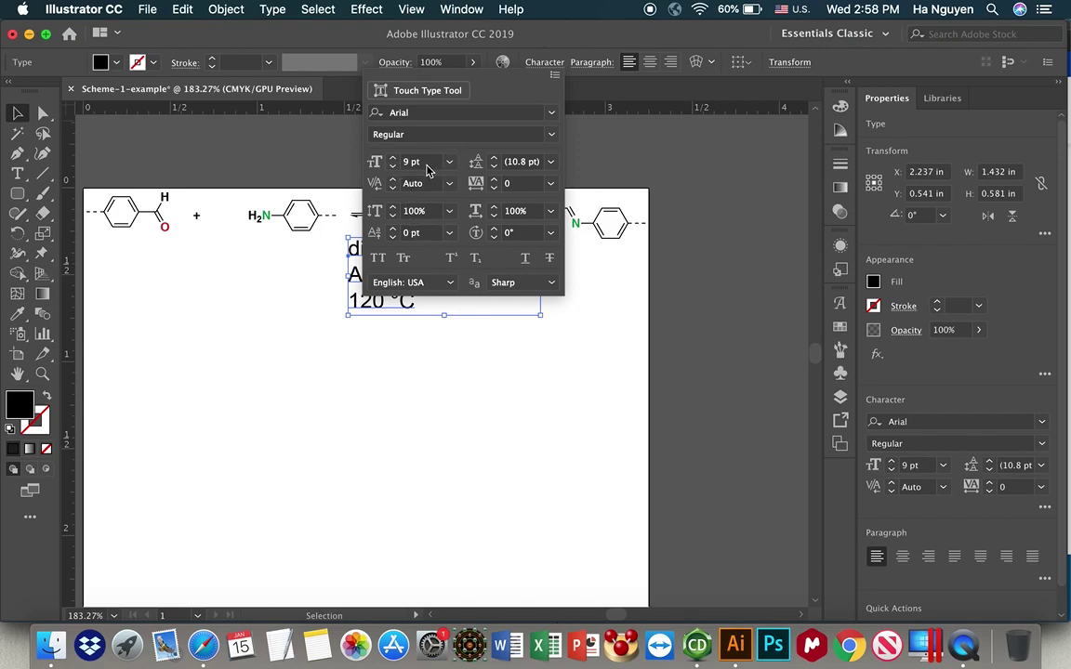
{"action": "left_click", "coordinate": [651, 62]}
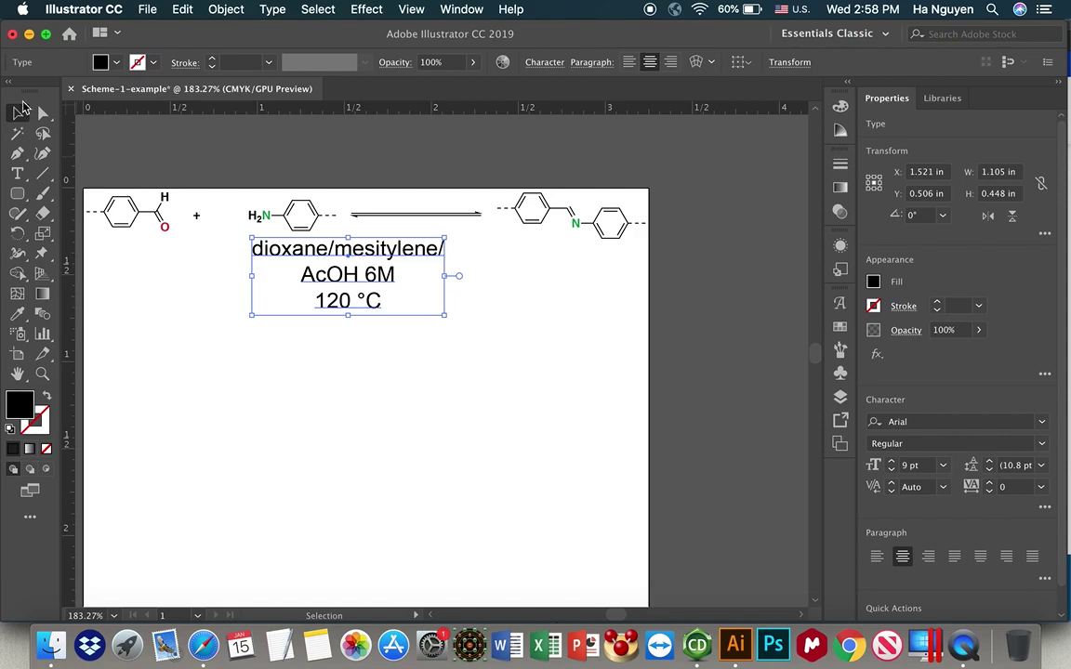
{"action": "left_click_drag", "start_coordinate": [310, 262], "coordinate": [387, 184]}
Nudge the whole scheme slightly down on the artboard
{"action": "scroll", "coordinate": [411, 275], "scroll_direction": "up", "scroll_amount": 2}
{"action": "scroll", "coordinate": [416, 279], "scroll_direction": "down", "scroll_amount": 1}
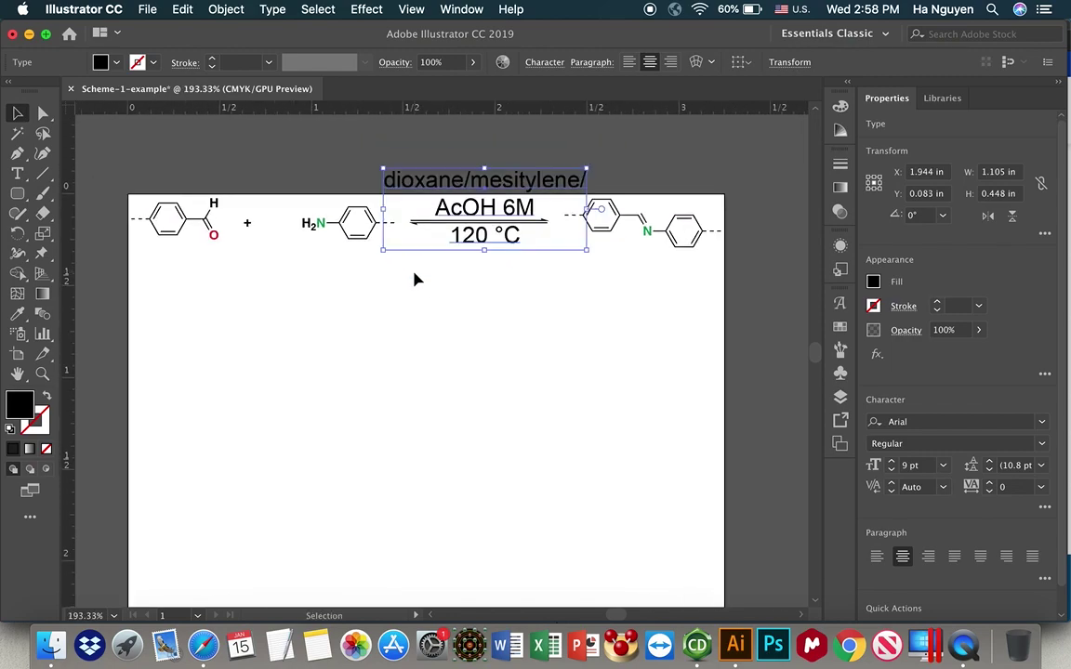
{"action": "key", "text": "ctrl+a"}
{"action": "key", "text": "Down"}
{"action": "key", "text": "Down"}
{"action": "key", "text": "Down"}
{"action": "key", "text": "Down"}
{"action": "key", "text": "Down"}
{"action": "key", "text": "Down"}
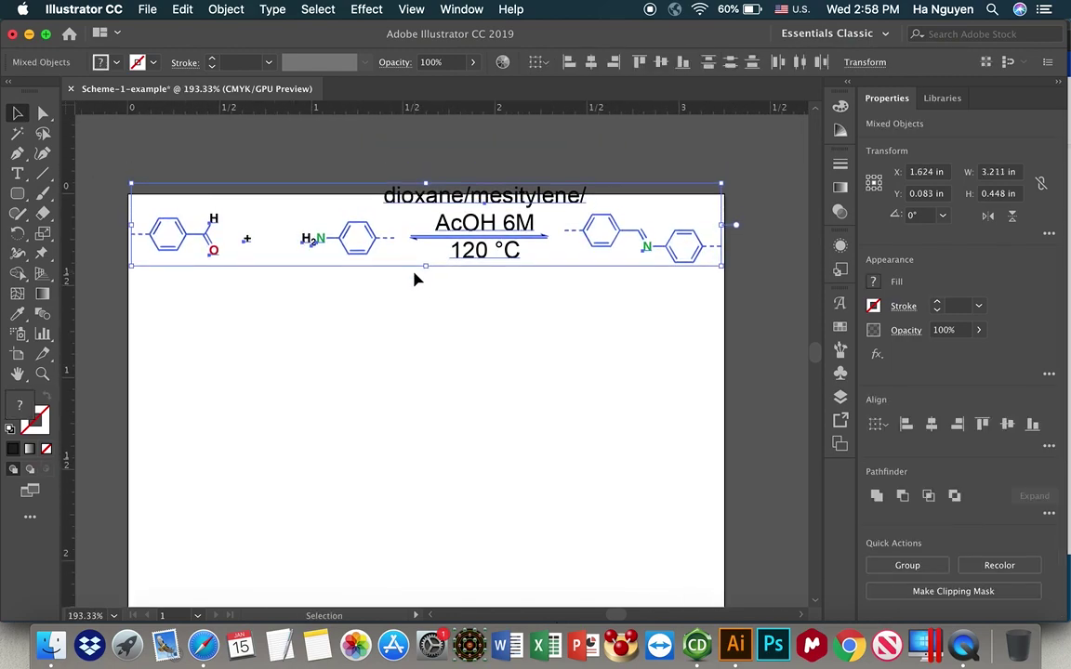
{"action": "key", "text": "Down"}
{"action": "key", "text": "Down"}
{"action": "key", "text": "Down"}
{"action": "key", "text": "Down"}
{"action": "key", "text": "Down"}
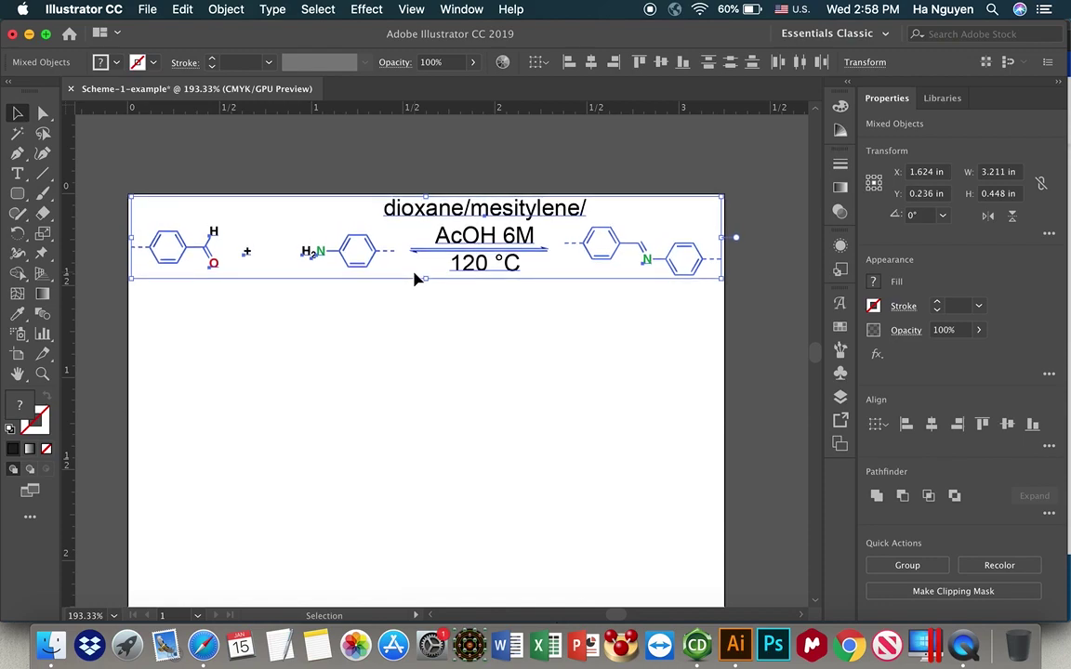
{"action": "key", "text": "Up"}
{"action": "left_click", "coordinate": [473, 325]}
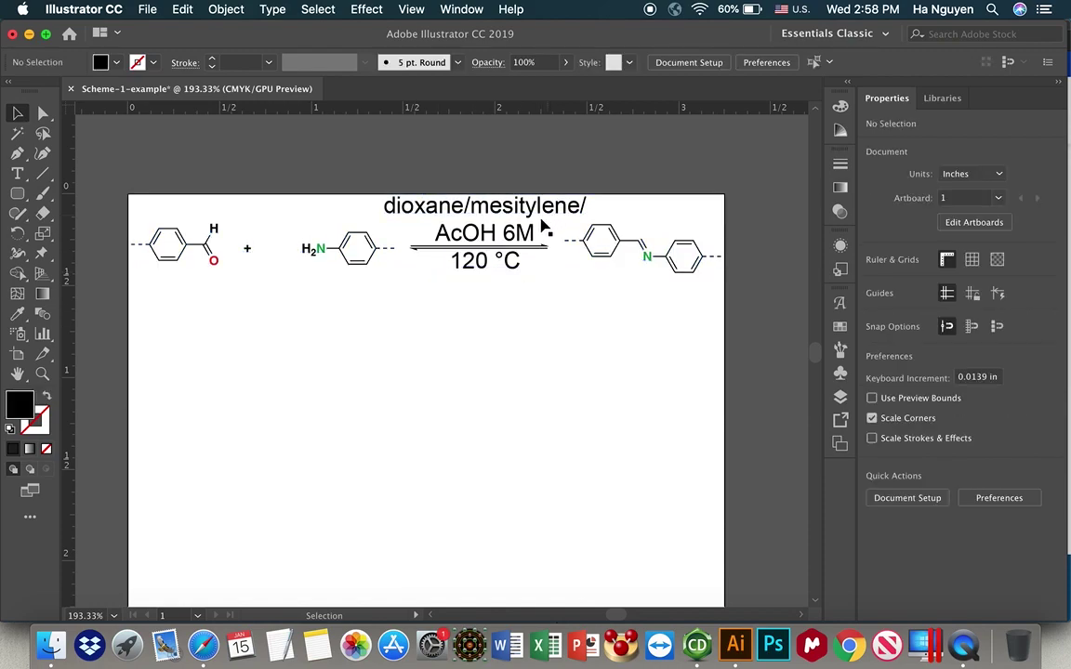
Cut the '120 °C' line out and paste it as separate text below the arrow
{"action": "left_click", "coordinate": [474, 264]}
{"action": "double_click", "coordinate": [457, 261]}
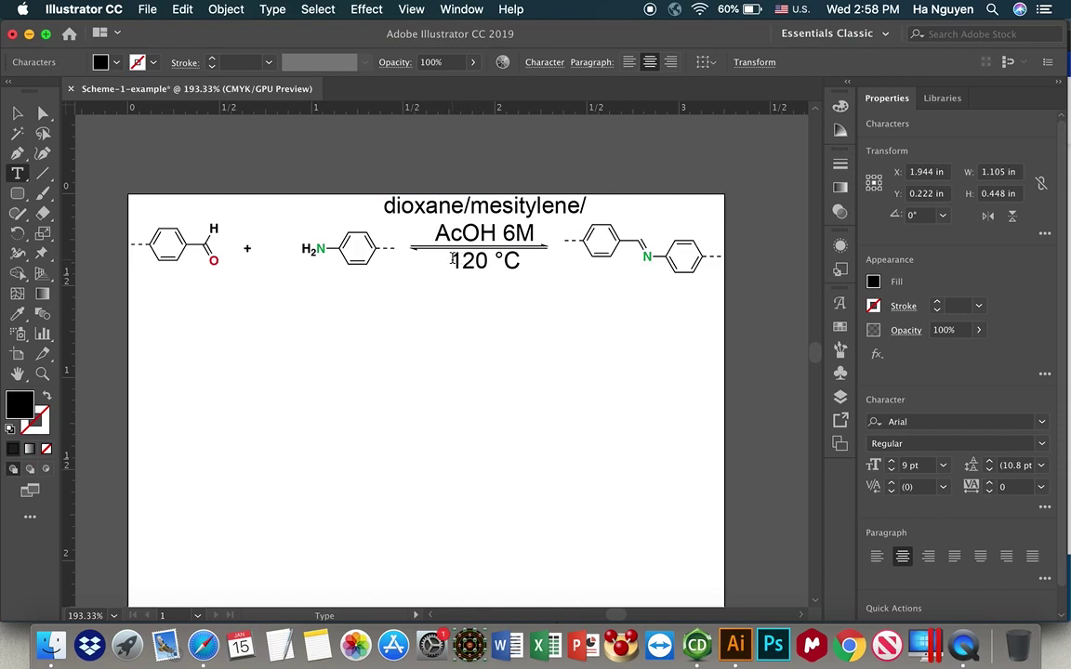
{"action": "left_click_drag", "start_coordinate": [454, 260], "coordinate": [555, 265]}
{"action": "key", "text": "super+c"}
{"action": "key", "text": "BackSpace"}
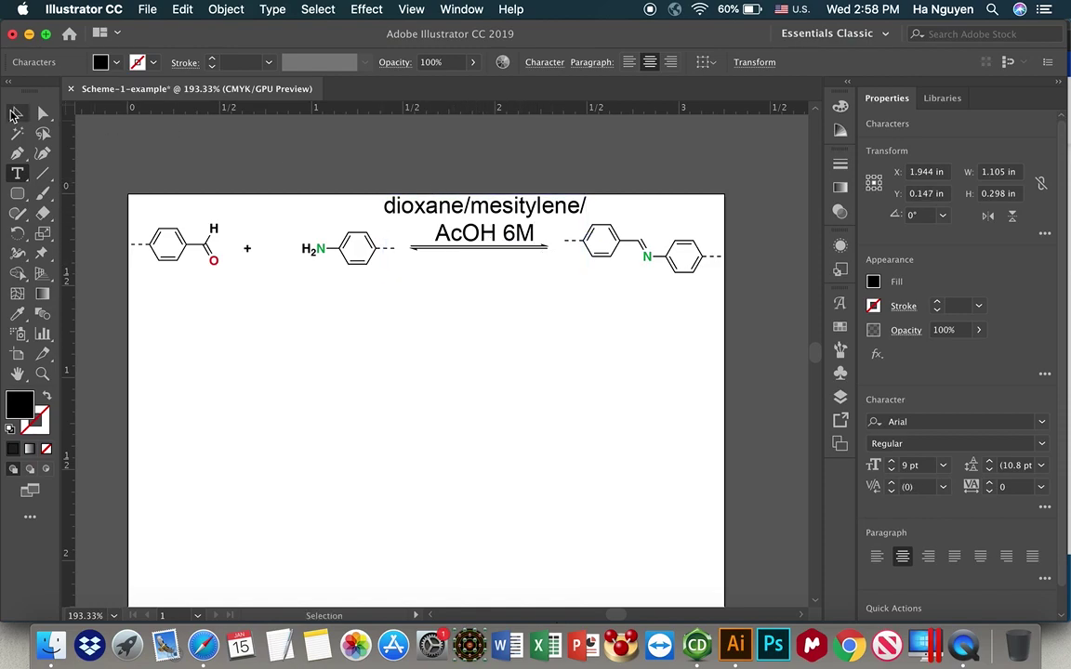
{"action": "left_click", "coordinate": [17, 113]}
{"action": "left_click", "coordinate": [477, 327]}
{"action": "key", "text": "super+v"}
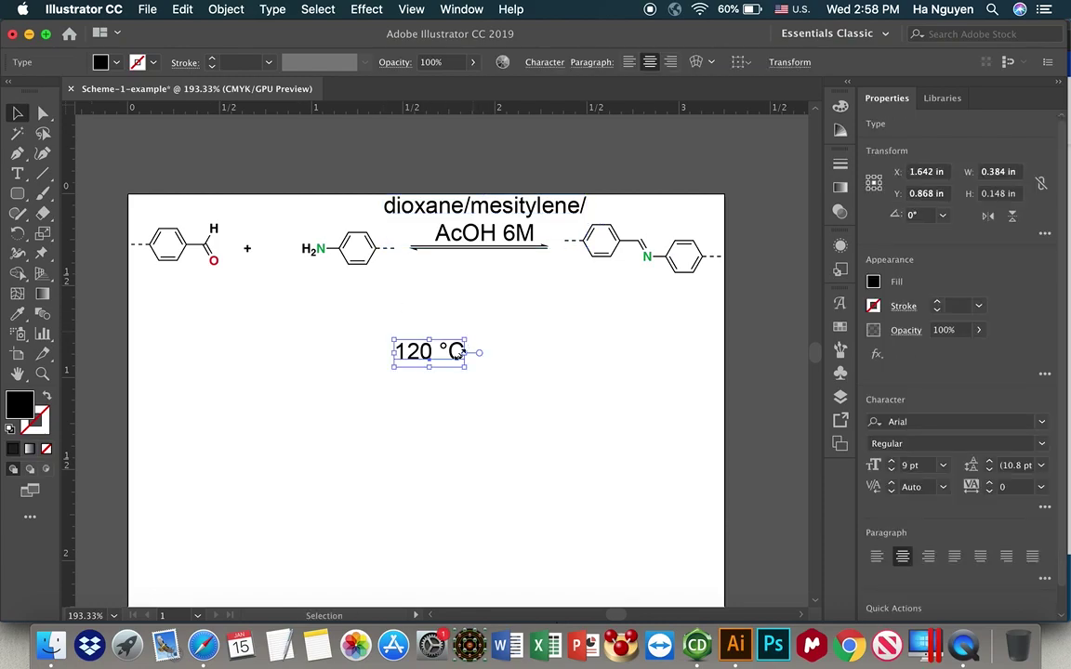
{"action": "left_click_drag", "start_coordinate": [425, 364], "coordinate": [484, 281]}
Centre '120 °C' horizontally under the 'dioxane/mesitylene/ AcOH 6M' text above the arrow
{"action": "left_click", "coordinate": [485, 234]}
{"action": "left_click_drag", "start_coordinate": [485, 240], "coordinate": [483, 237]}
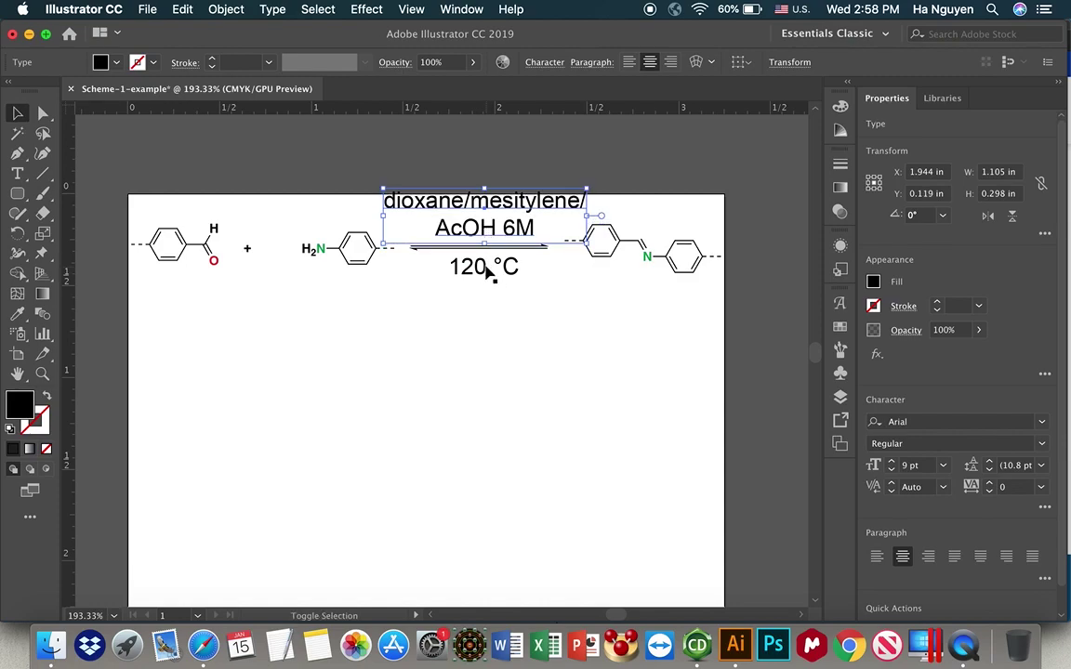
{"action": "left_click", "coordinate": [487, 268]}
{"action": "left_click", "coordinate": [500, 227], "text": "shift"}
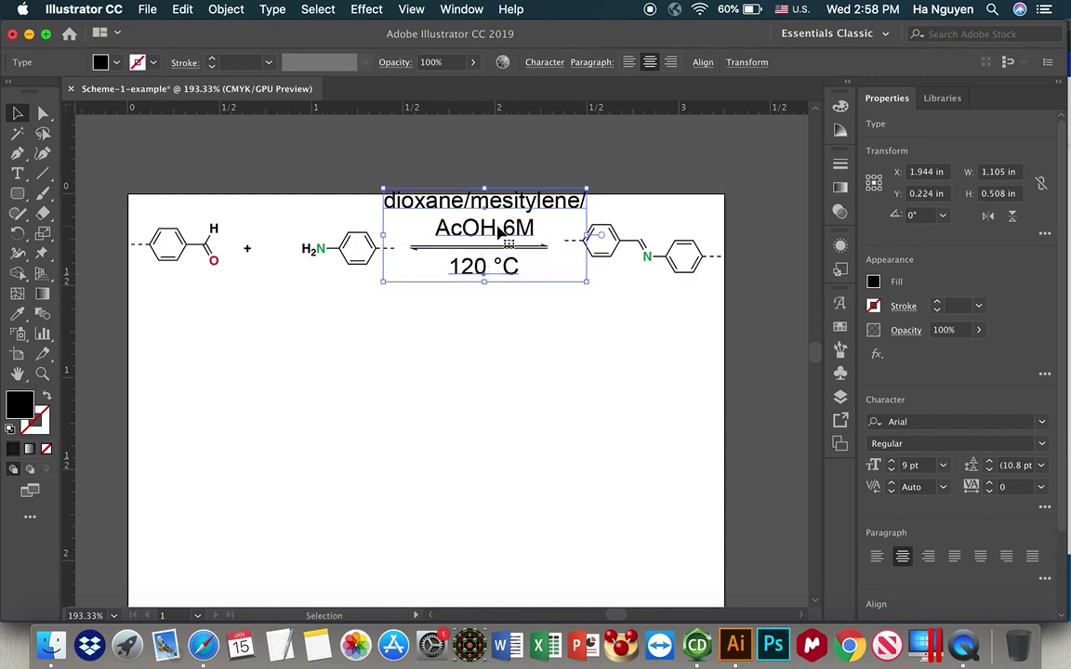
{"action": "left_click", "coordinate": [703, 65]}
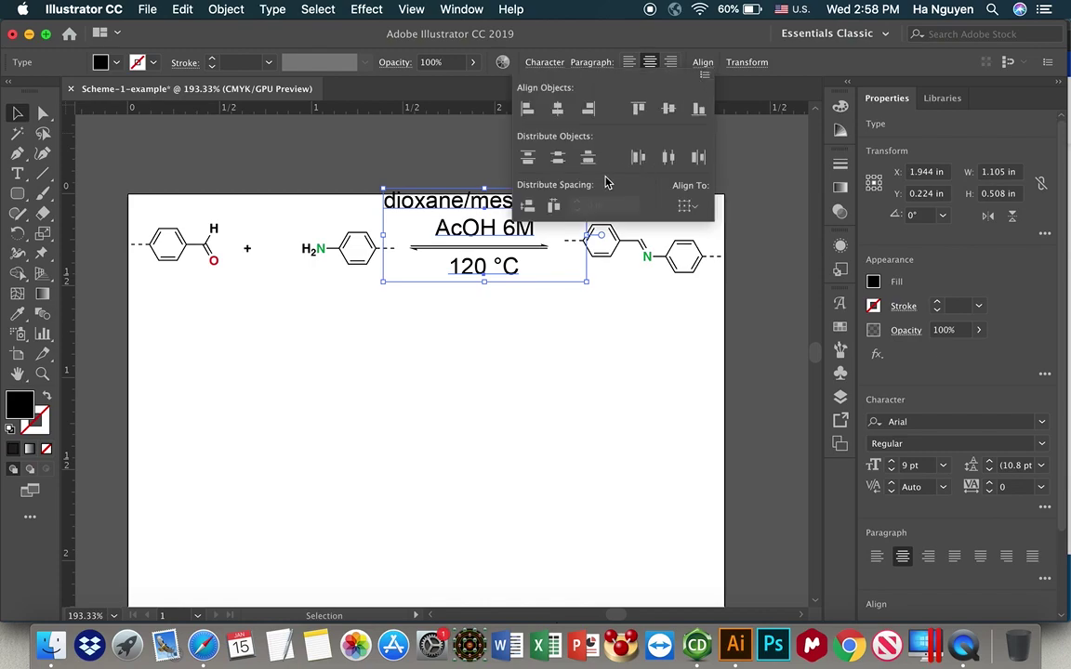
{"action": "left_click", "coordinate": [556, 108]}
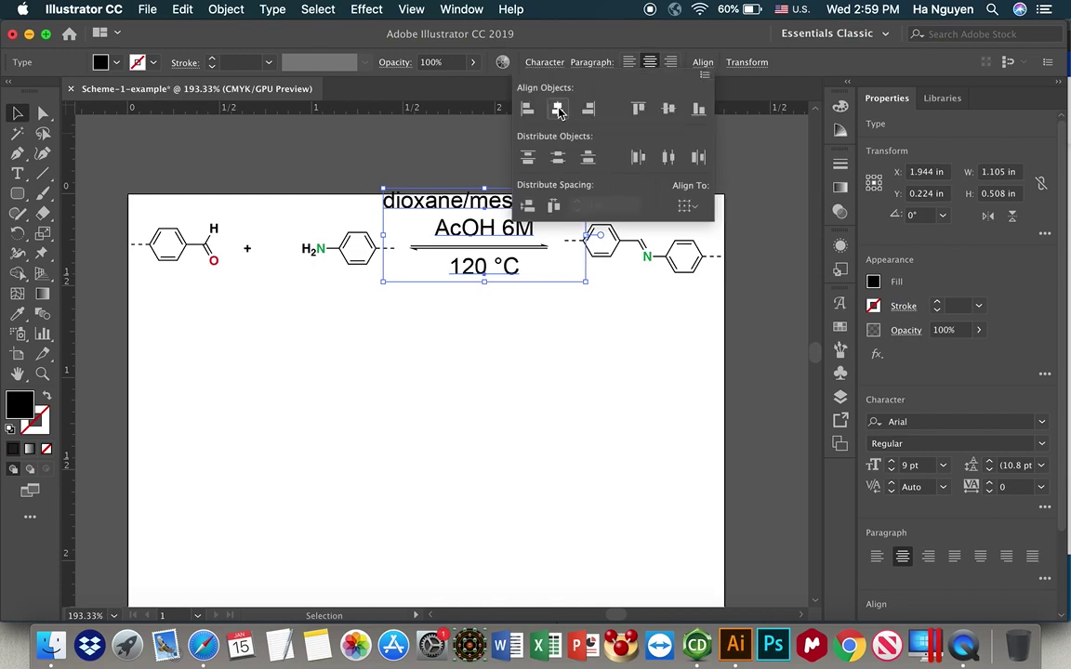
{"action": "left_click", "coordinate": [479, 392]}
{"action": "scroll", "coordinate": [537, 314], "scroll_direction": "up", "scroll_amount": 2}
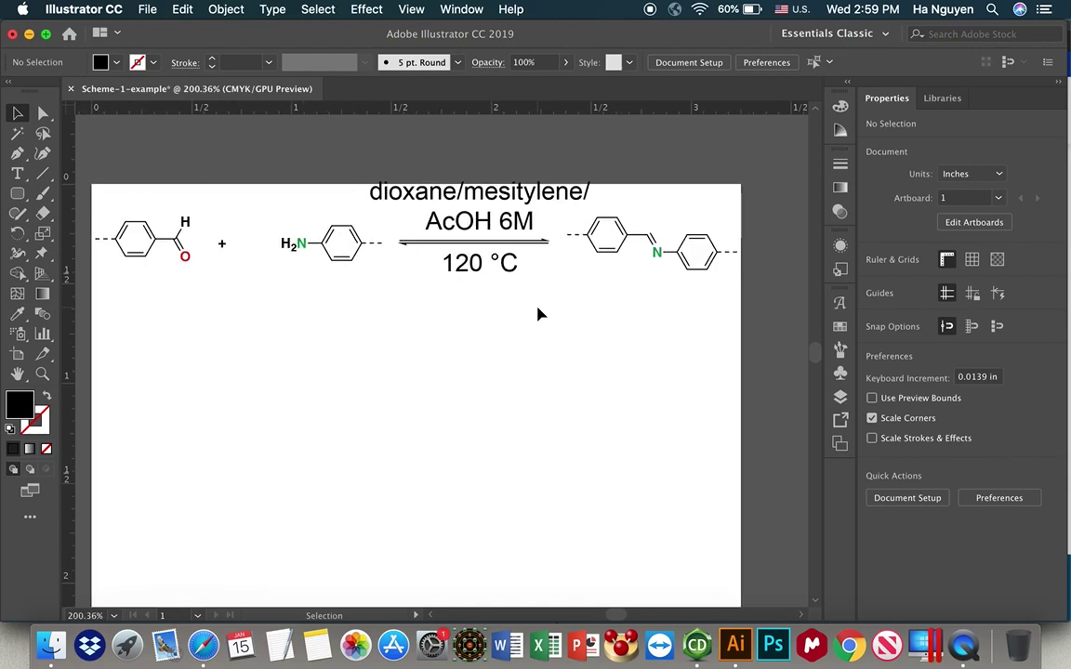
{"action": "scroll", "coordinate": [526, 251], "scroll_direction": "down", "scroll_amount": 3}
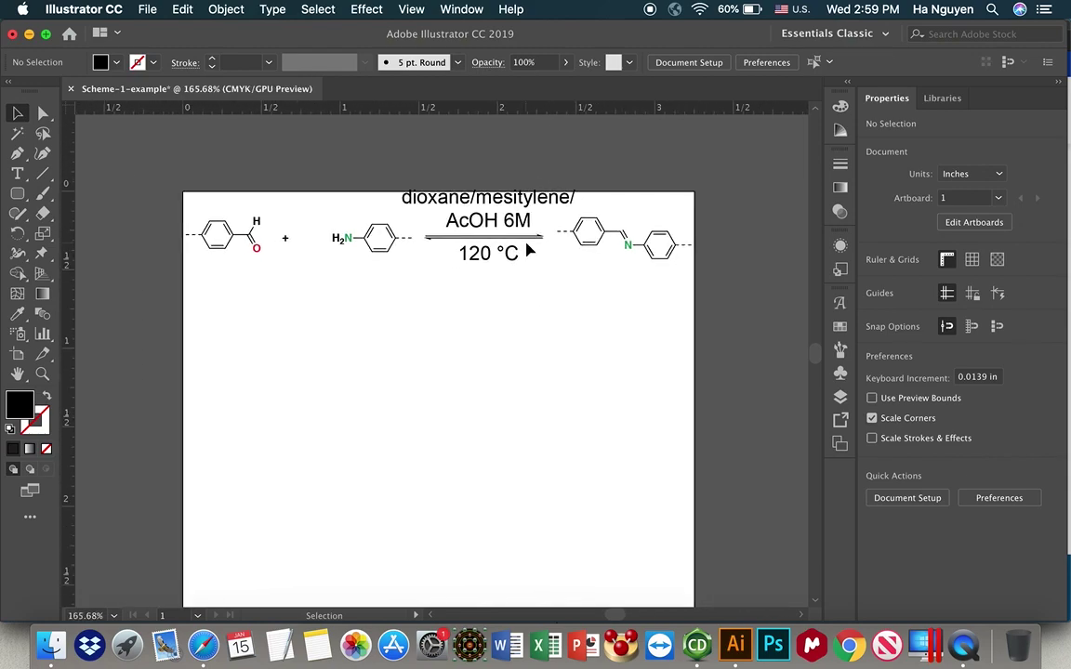
Nudge the entire scheme one step down
{"action": "key", "text": "super+a"}
{"action": "key", "text": "Down"}
{"action": "key", "text": "Down"}
{"action": "key", "text": "Down"}
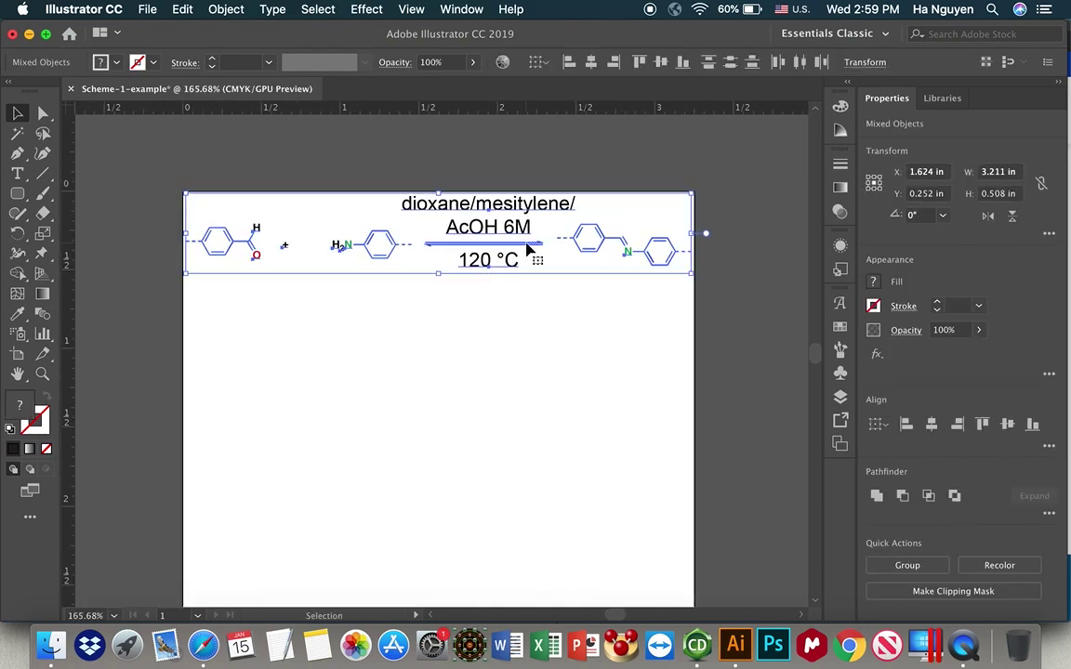
{"action": "left_click", "coordinate": [545, 299]}
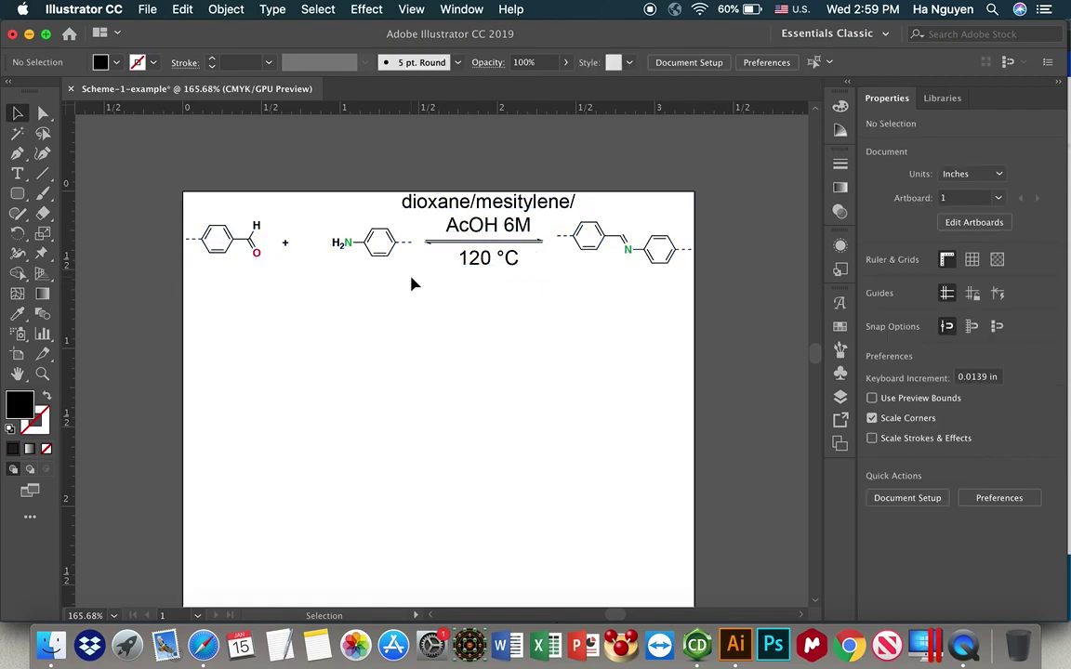
{"action": "scroll", "coordinate": [410, 282], "scroll_direction": "down", "scroll_amount": 1}
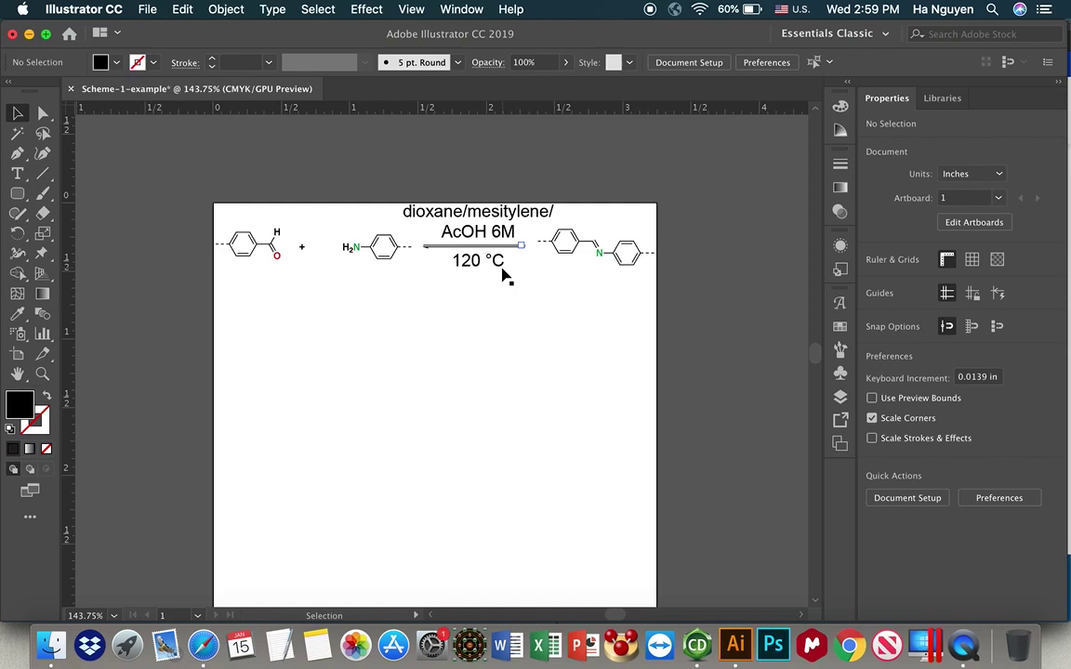
Shift the H2N amine molecule two nudges left, away from the reaction arrow
{"action": "left_click", "coordinate": [412, 269]}
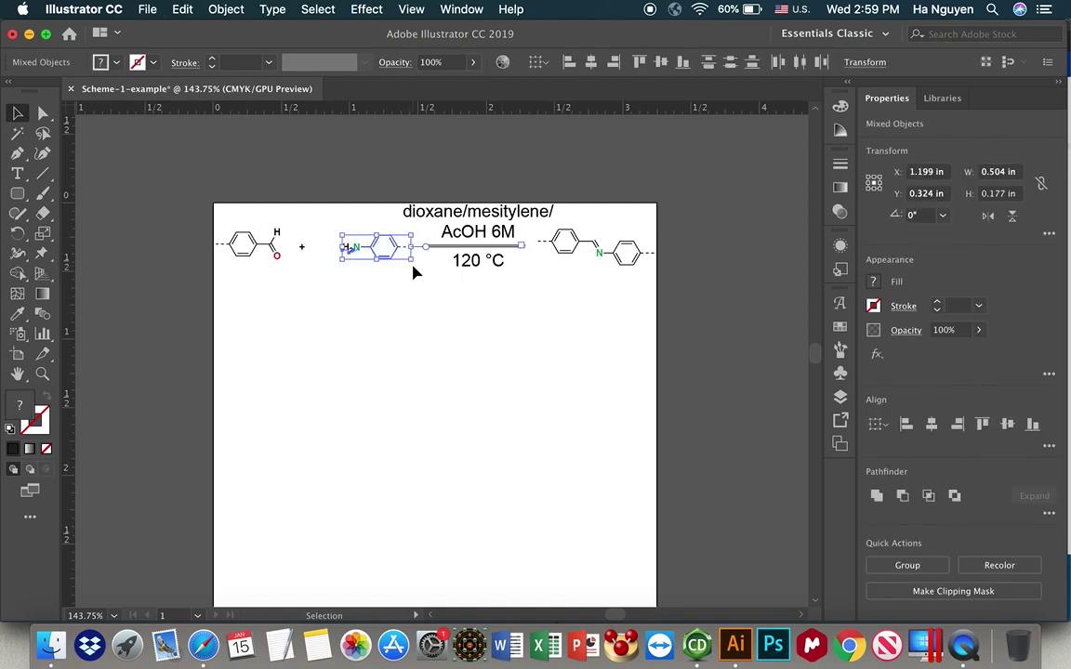
{"action": "key", "text": "Left"}
{"action": "key", "text": "Left"}
{"action": "key", "text": "Left"}
{"action": "key", "text": "Left"}
{"action": "key", "text": "Left"}
{"action": "key", "text": "Left"}
{"action": "key", "text": "Left"}
{"action": "key", "text": "Left"}
{"action": "key", "text": "Left"}
{"action": "key", "text": "Left"}
{"action": "key", "text": "Left"}
{"action": "key", "text": "Left"}
{"action": "key", "text": "Left"}
{"action": "key", "text": "Left"}
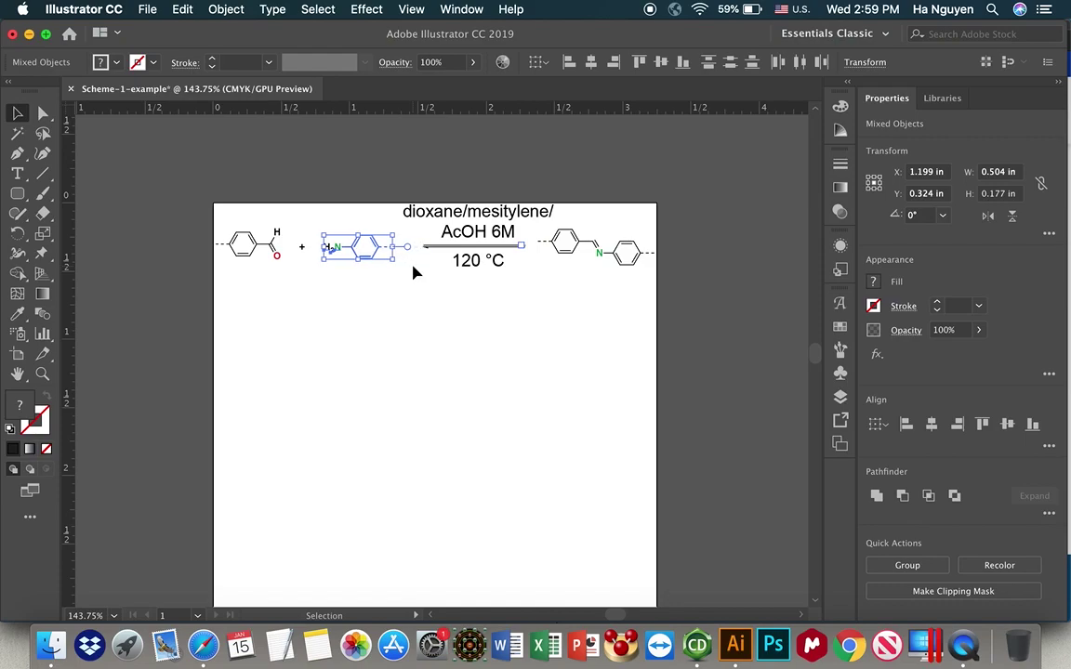
{"action": "key", "text": "Left"}
{"action": "left_click", "coordinate": [418, 341]}
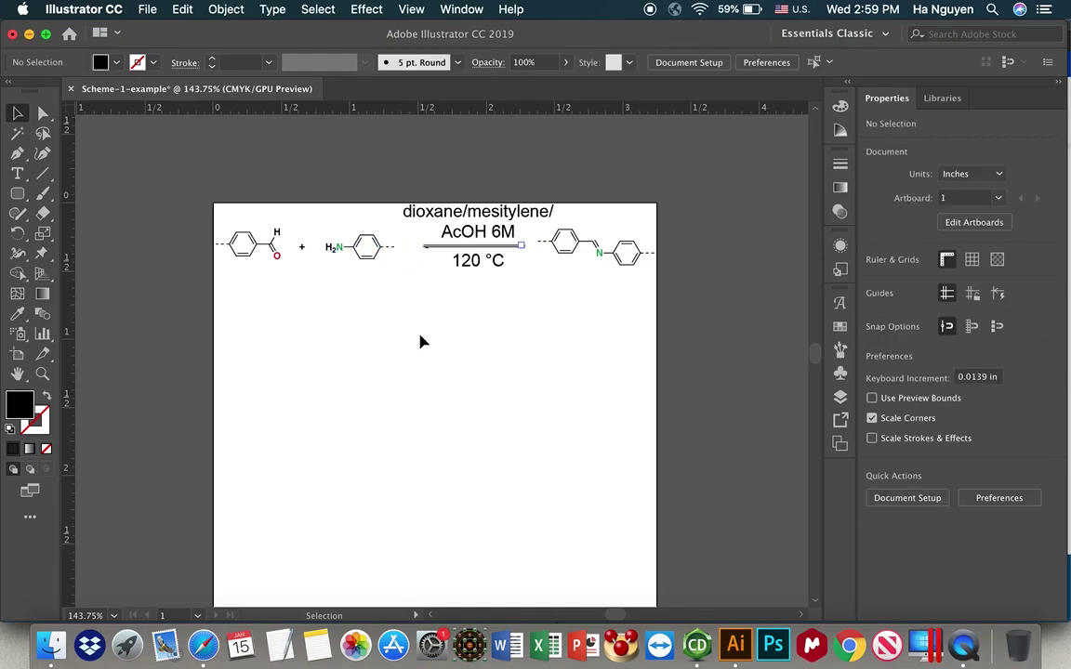
{"action": "scroll", "coordinate": [420, 341], "scroll_direction": "up", "scroll_amount": 3}
{"action": "scroll", "coordinate": [420, 342], "scroll_direction": "up", "scroll_amount": 3}
{"action": "scroll", "coordinate": [419, 325], "scroll_direction": "right", "scroll_amount": 2}
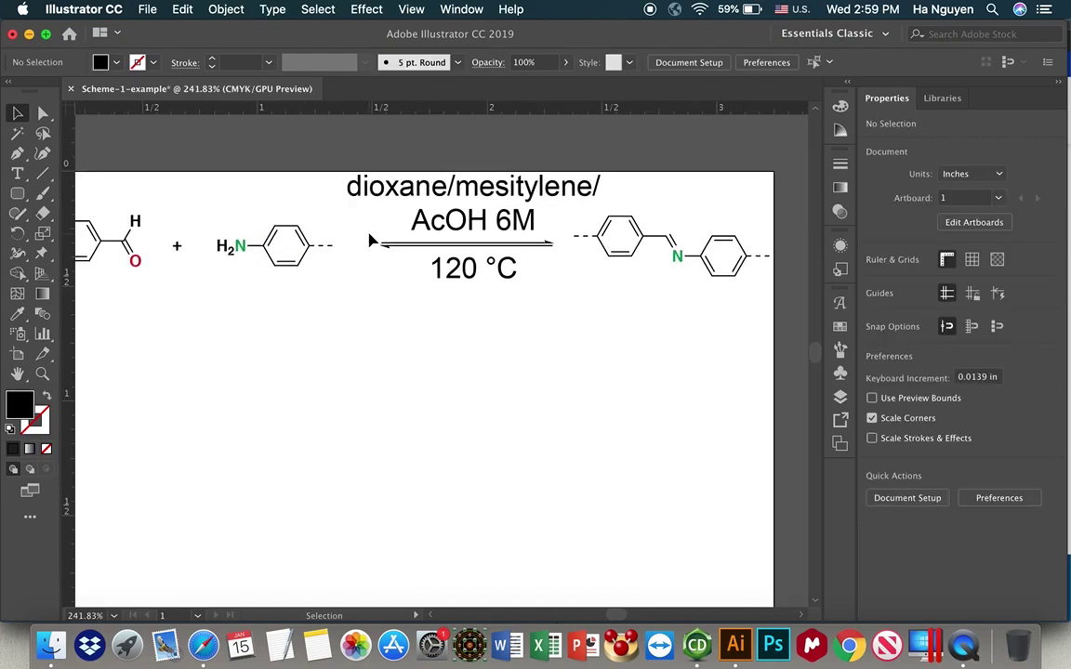
{"action": "left_click_drag", "start_coordinate": [335, 212], "coordinate": [559, 261]}
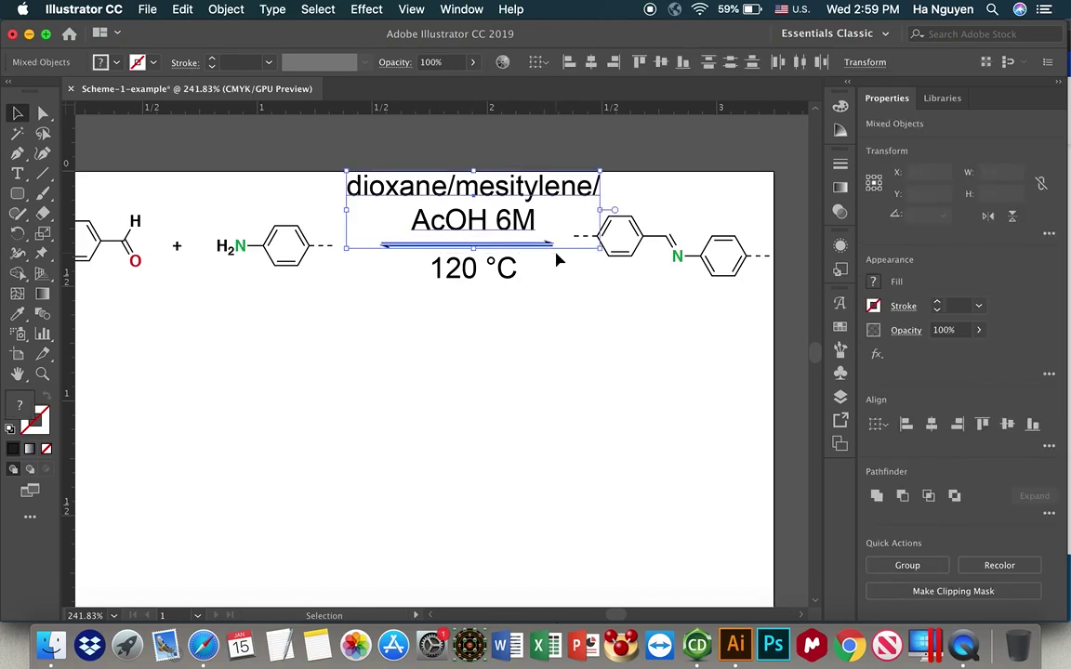
Set the reaction arrow's width to 1 in
{"action": "left_click", "coordinate": [552, 245]}
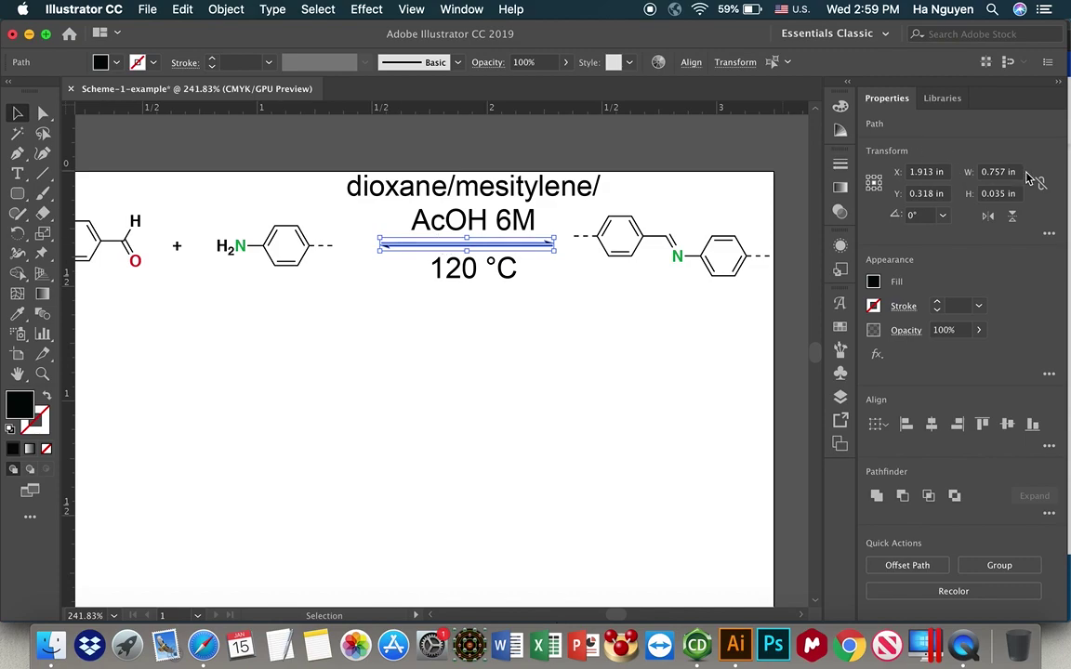
{"action": "left_click", "coordinate": [998, 171]}
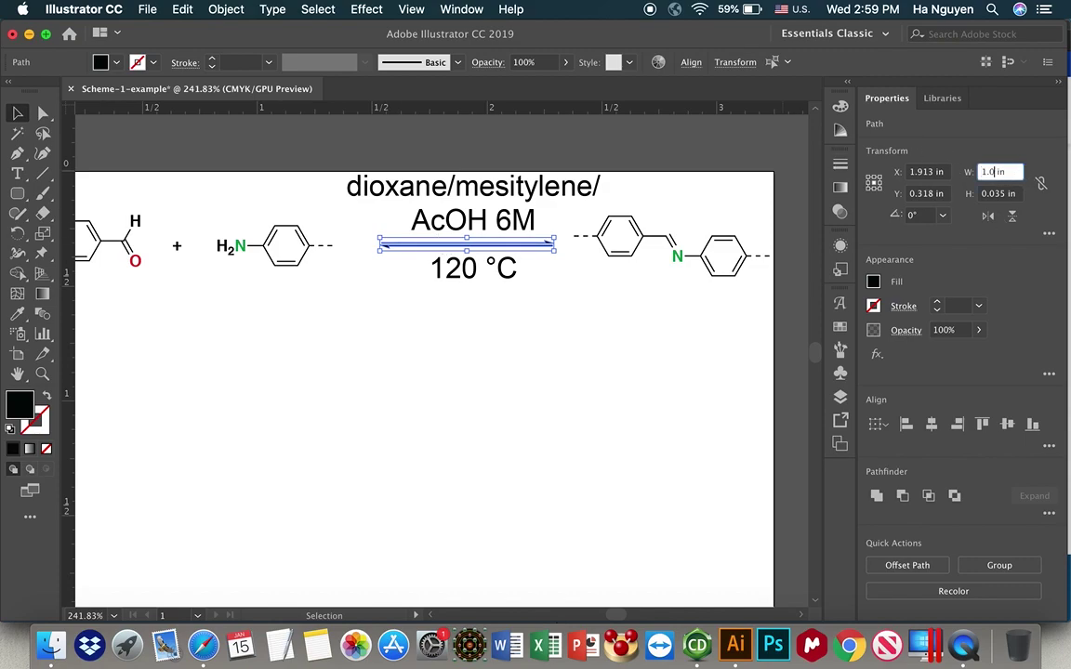
{"action": "type", "text": "1.0"}
{"action": "key", "text": "Return"}
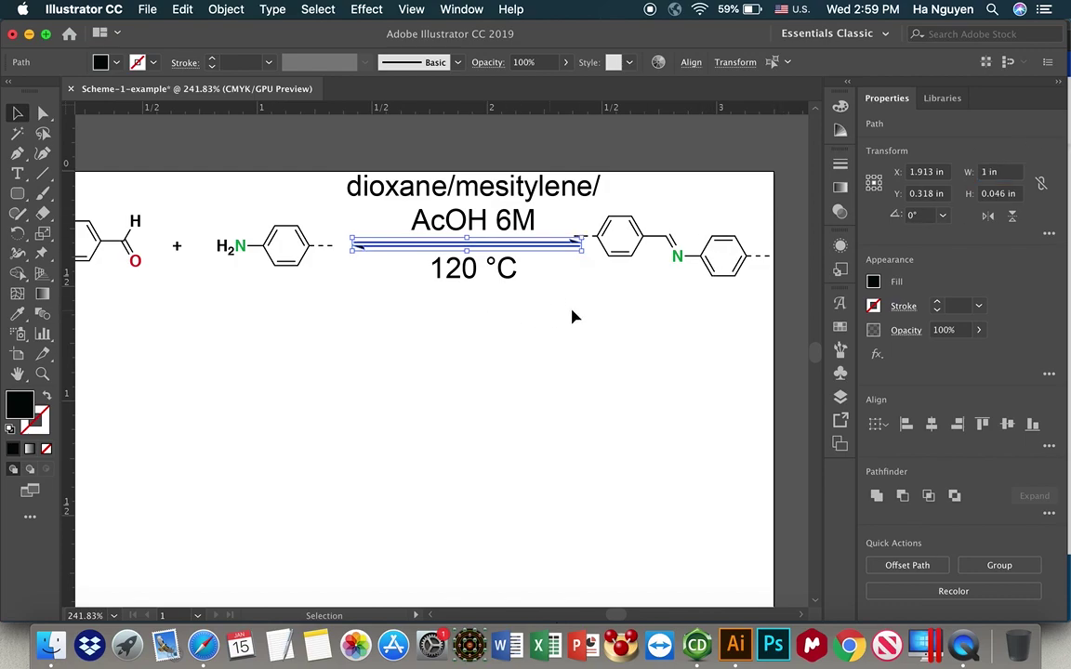
{"action": "left_click", "coordinate": [573, 318]}
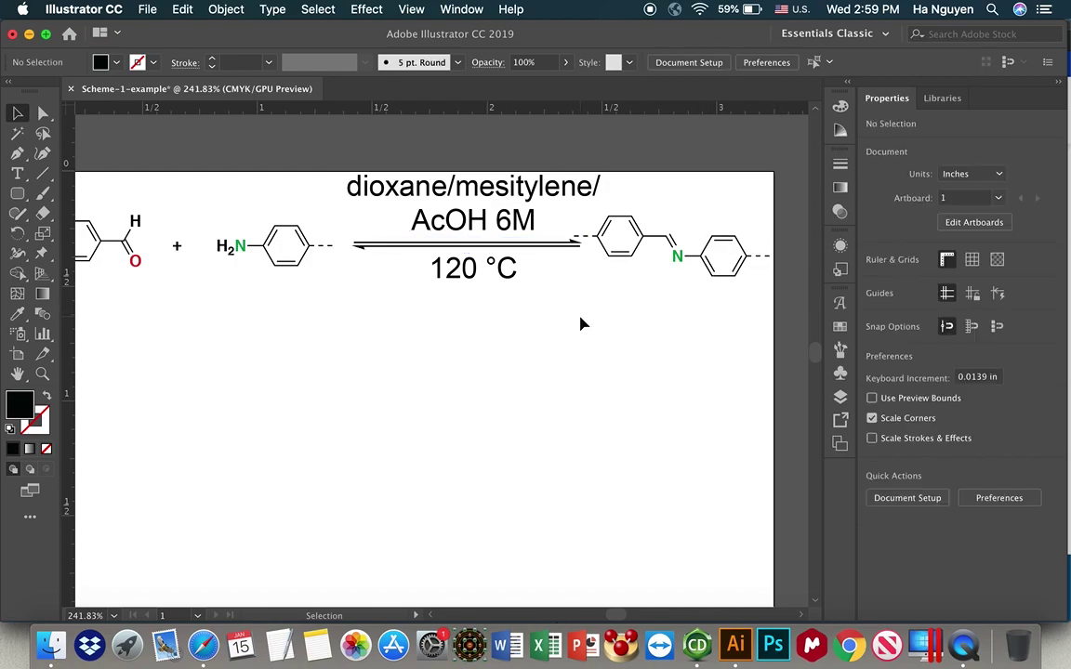
Lasso the imine product and conditions text, then narrow the selection to the imine product
{"action": "left_click", "coordinate": [43, 134]}
{"action": "mouse_move", "coordinate": [562, 211]}
{"action": "left_mouse_down"}
{"action": "mouse_move", "coordinate": [559, 226]}
{"action": "mouse_move", "coordinate": [667, 327]}
{"action": "mouse_move", "coordinate": [761, 295]}
{"action": "mouse_move", "coordinate": [726, 217]}
{"action": "mouse_move", "coordinate": [541, 190]}
{"action": "left_mouse_up"}
{"action": "left_click", "coordinate": [19, 114]}
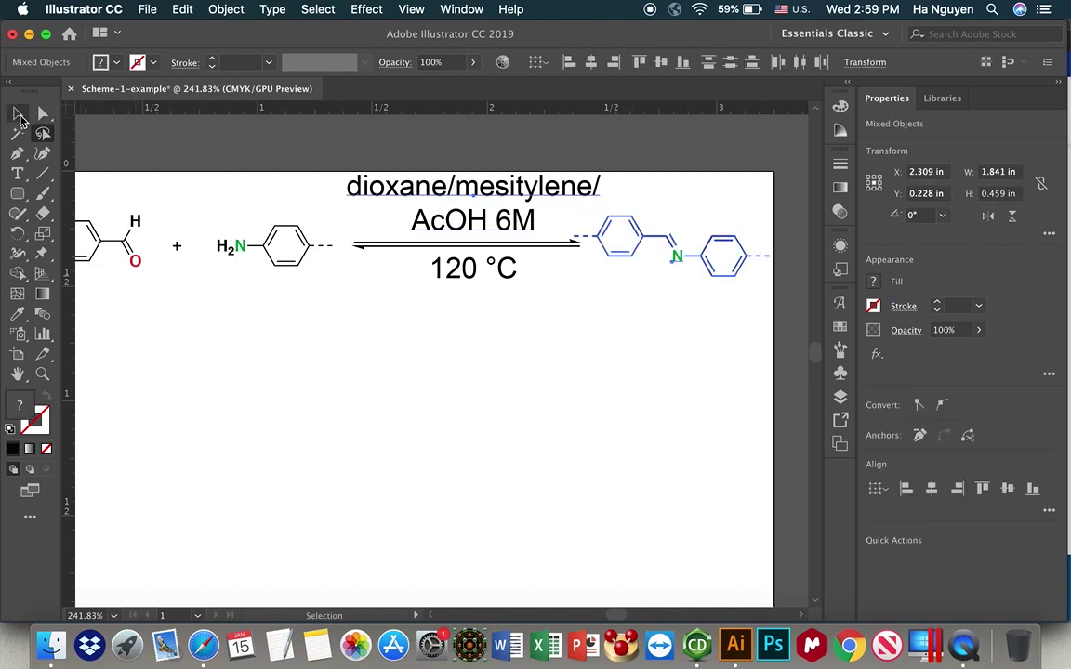
{"action": "left_click", "coordinate": [461, 191], "text": "shift"}
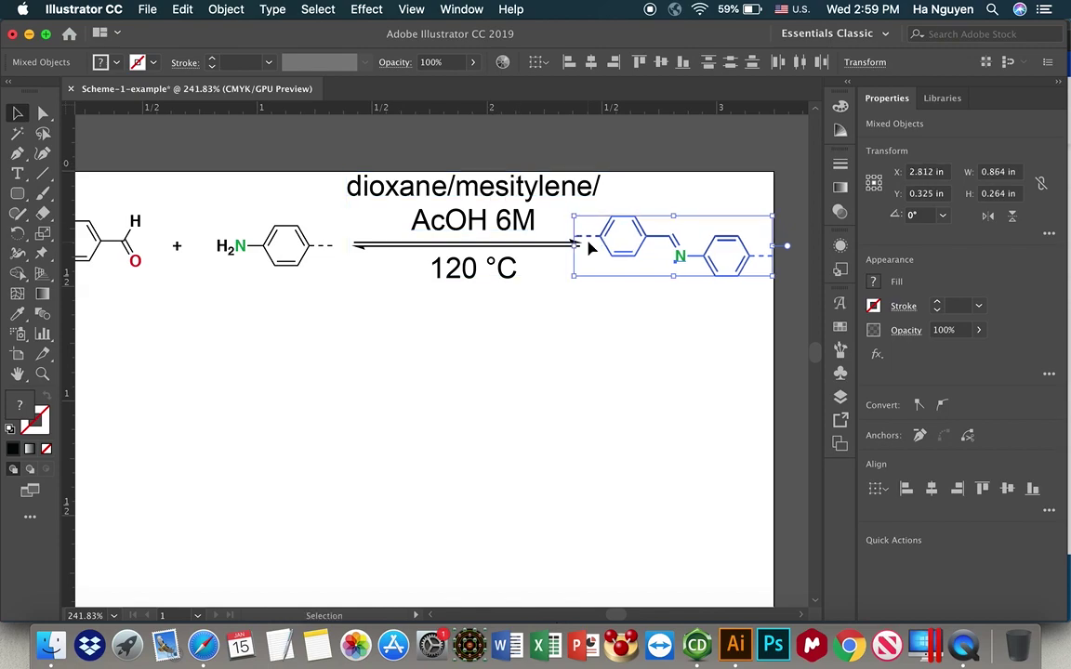
{"action": "left_click", "coordinate": [552, 333]}
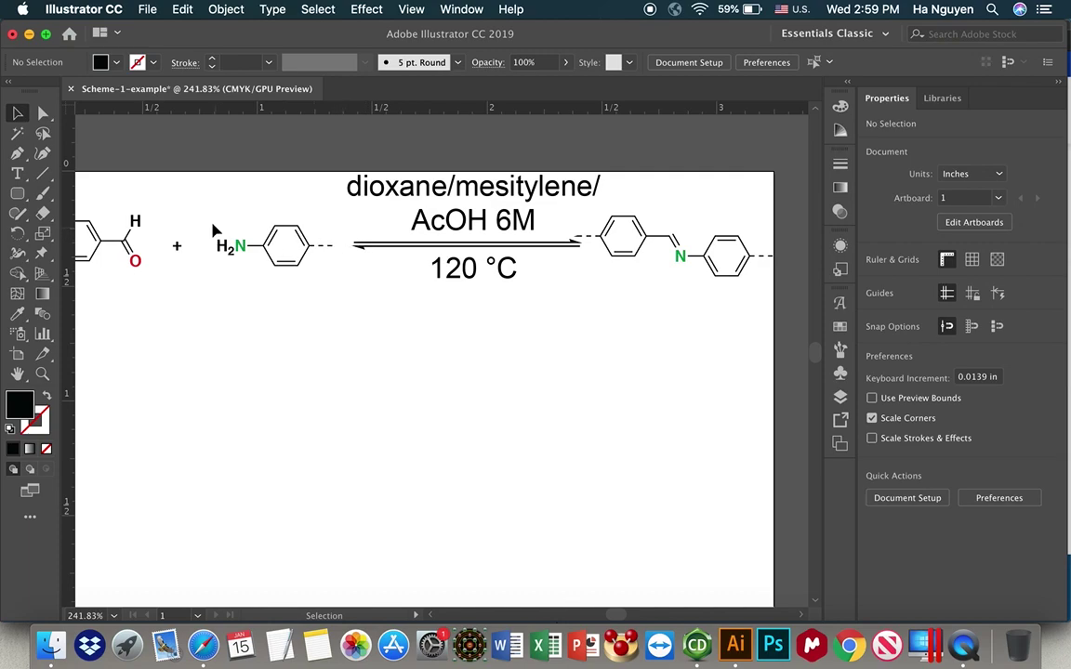
Nudge the H2N-benzene reactant one step left, then select the arrows and condition text
{"action": "left_click_drag", "start_coordinate": [212, 223], "coordinate": [335, 289]}
{"action": "key", "text": "Left"}
{"action": "key", "text": "Left"}
{"action": "key", "text": "Left"}
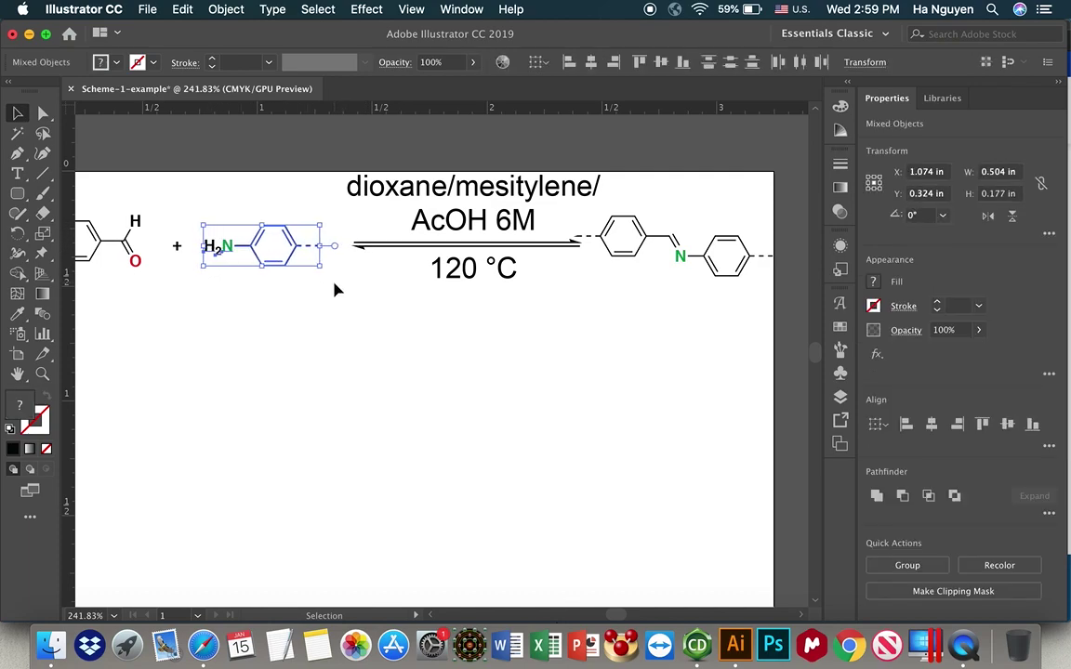
{"action": "left_click", "coordinate": [411, 298]}
{"action": "left_click_drag", "start_coordinate": [341, 235], "coordinate": [591, 240]}
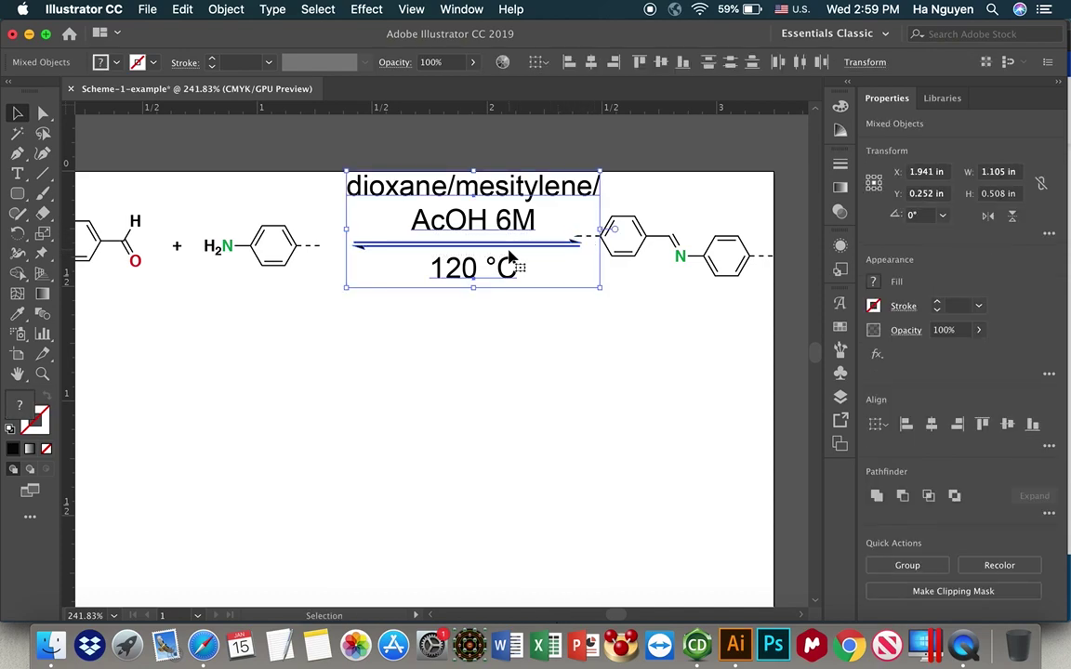
Nudge the arrow path alone one step left, excluding the condition texts
{"action": "left_click", "coordinate": [506, 212], "text": "shift"}
{"action": "left_click", "coordinate": [493, 277], "text": "shift"}
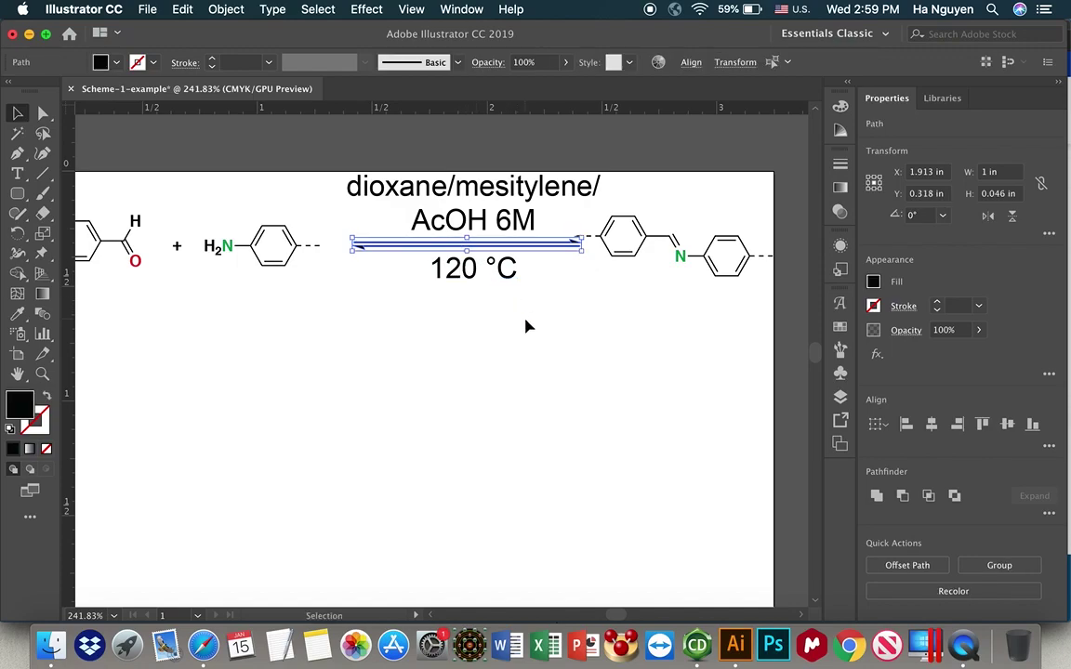
{"action": "key", "text": "Left"}
{"action": "key", "text": "Left"}
{"action": "key", "text": "Left"}
{"action": "key", "text": "Left"}
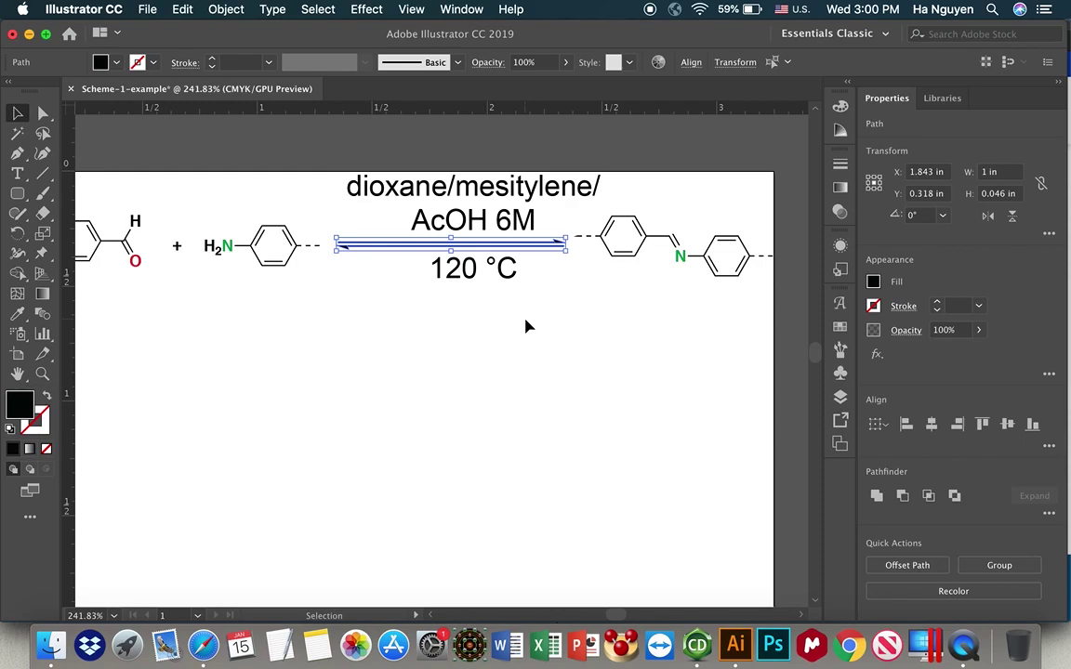
{"action": "left_click", "coordinate": [525, 325]}
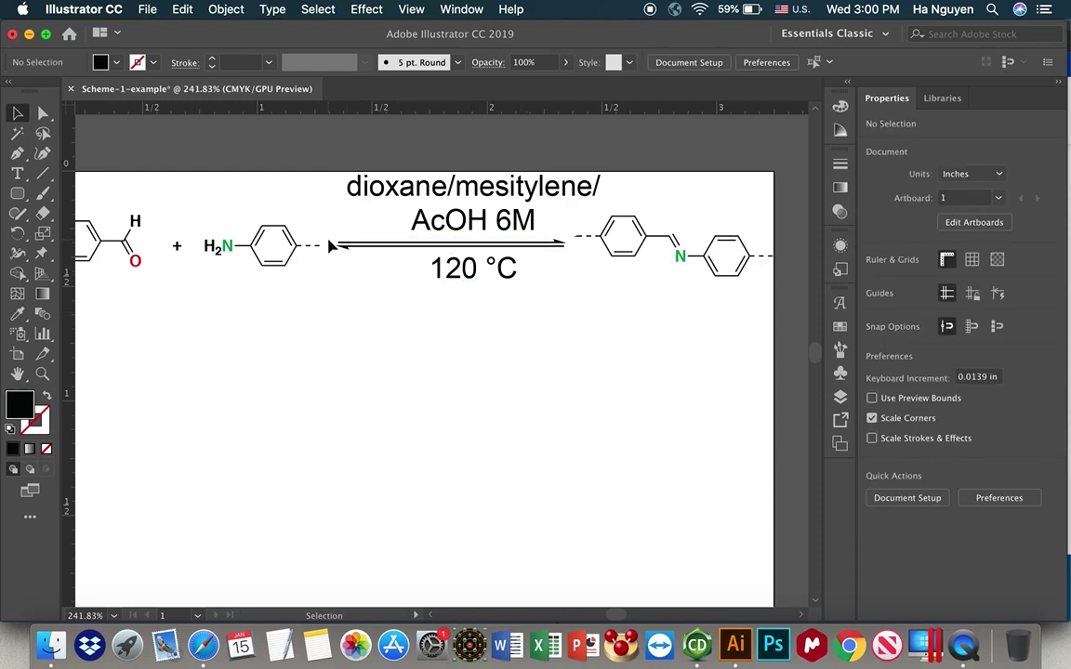
Select only the arrow and group it from the Object menu
{"action": "left_click", "coordinate": [567, 247]}
{"action": "left_click", "coordinate": [492, 223], "text": "shift"}
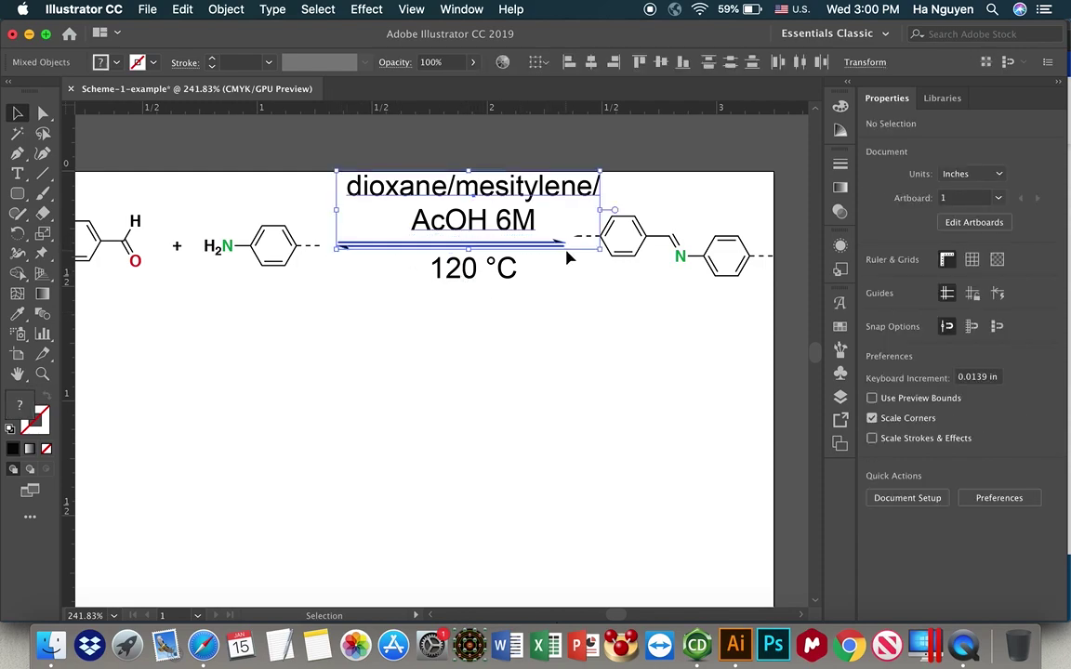
{"action": "left_click", "coordinate": [500, 217], "text": "shift"}
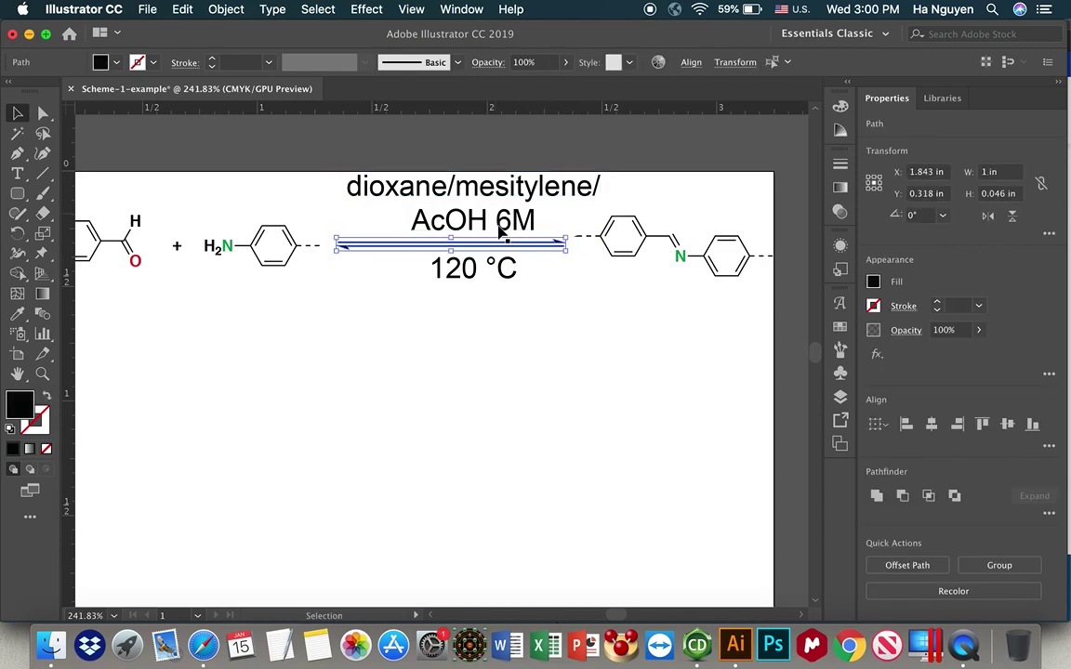
{"action": "left_click", "coordinate": [232, 11]}
{"action": "left_click", "coordinate": [249, 72]}
Zoom in and nudge the upper arrow half left to line up with the lower half
{"action": "left_click", "coordinate": [579, 344]}
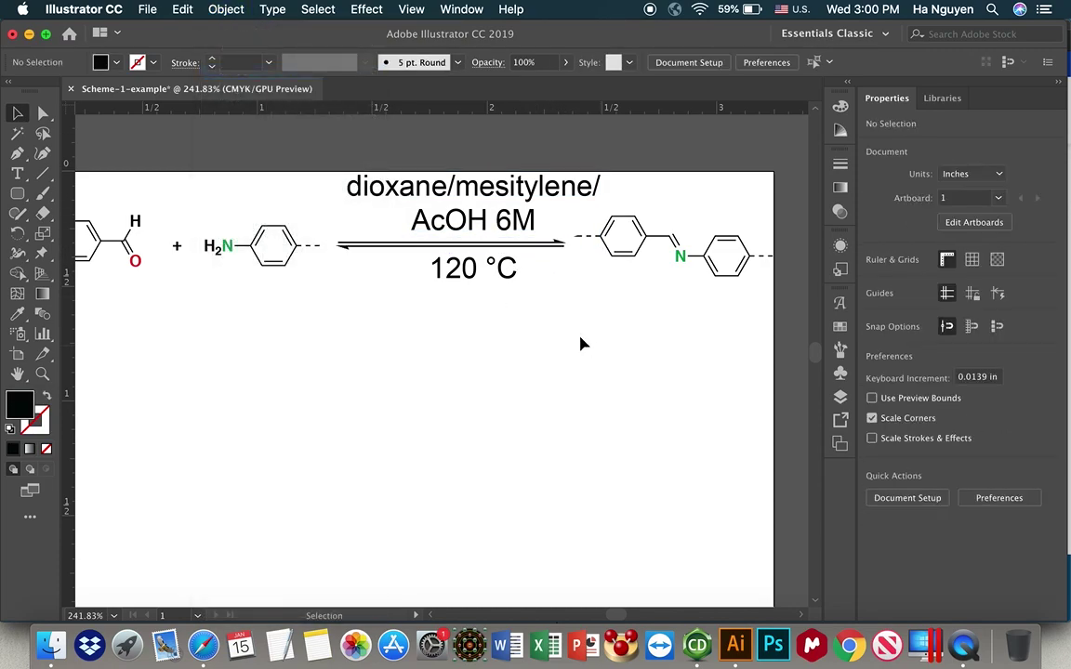
{"action": "scroll", "coordinate": [447, 268], "scroll_direction": "up", "scroll_amount": 3}
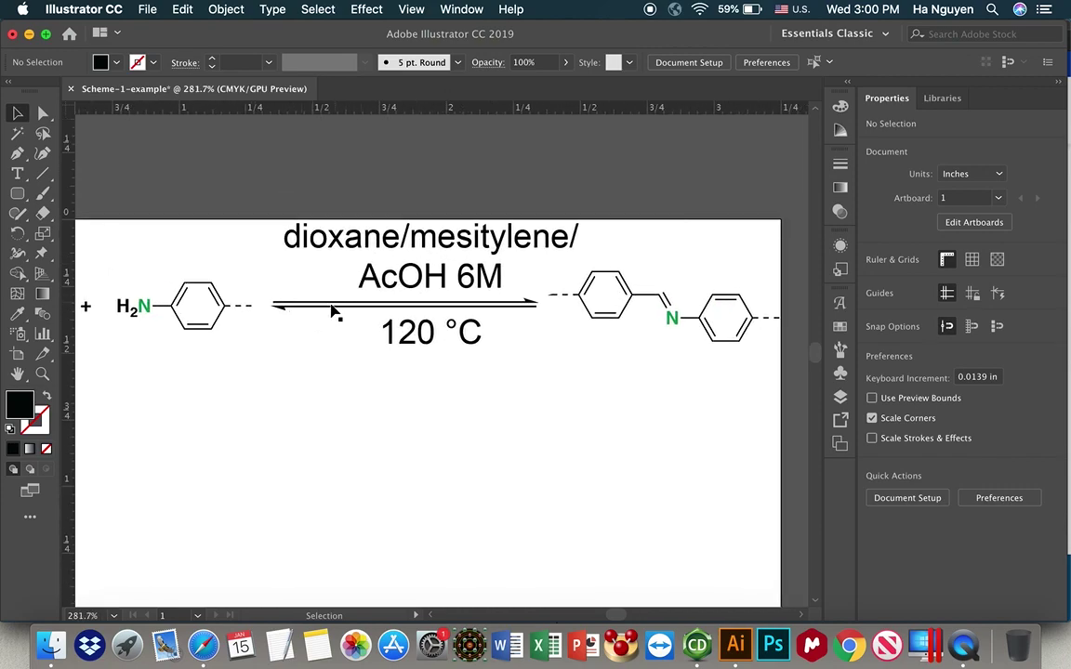
{"action": "left_click", "coordinate": [407, 303]}
{"action": "left_click", "coordinate": [392, 357]}
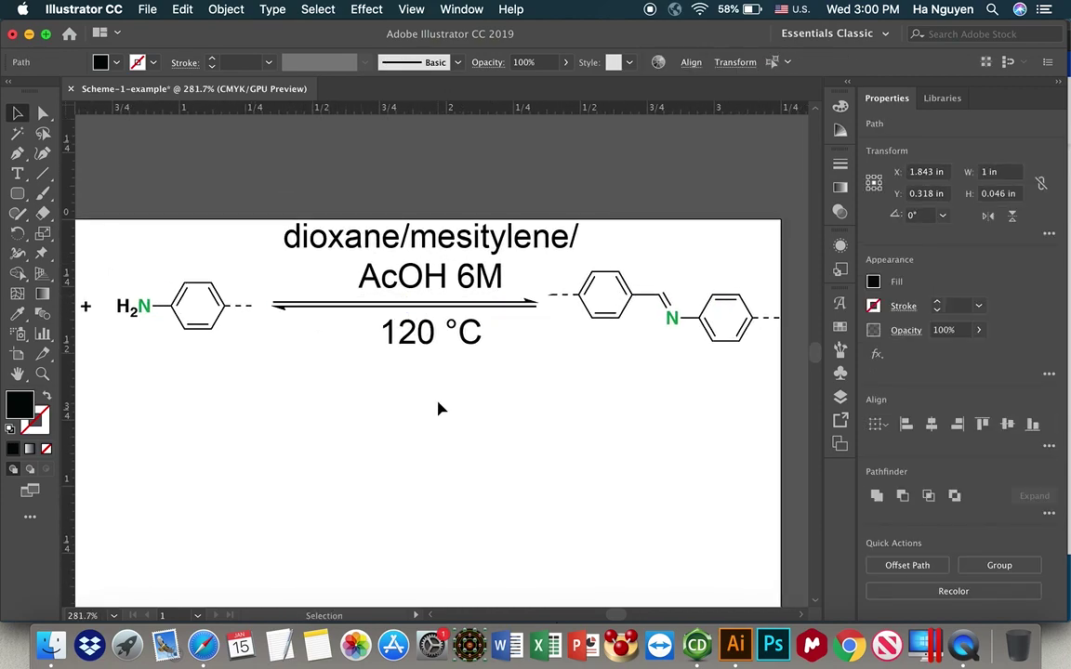
{"action": "scroll", "coordinate": [352, 299], "scroll_direction": "up", "scroll_amount": 1}
{"action": "scroll", "coordinate": [352, 300], "scroll_direction": "up", "scroll_amount": 5}
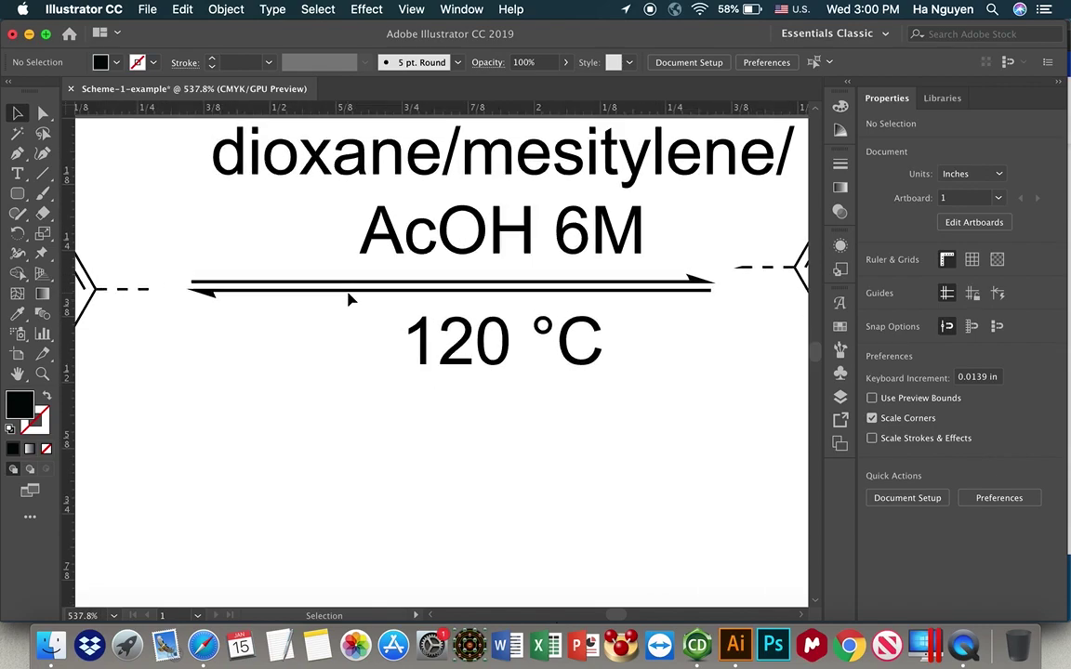
{"action": "scroll", "coordinate": [336, 303], "scroll_direction": "down", "scroll_amount": 2}
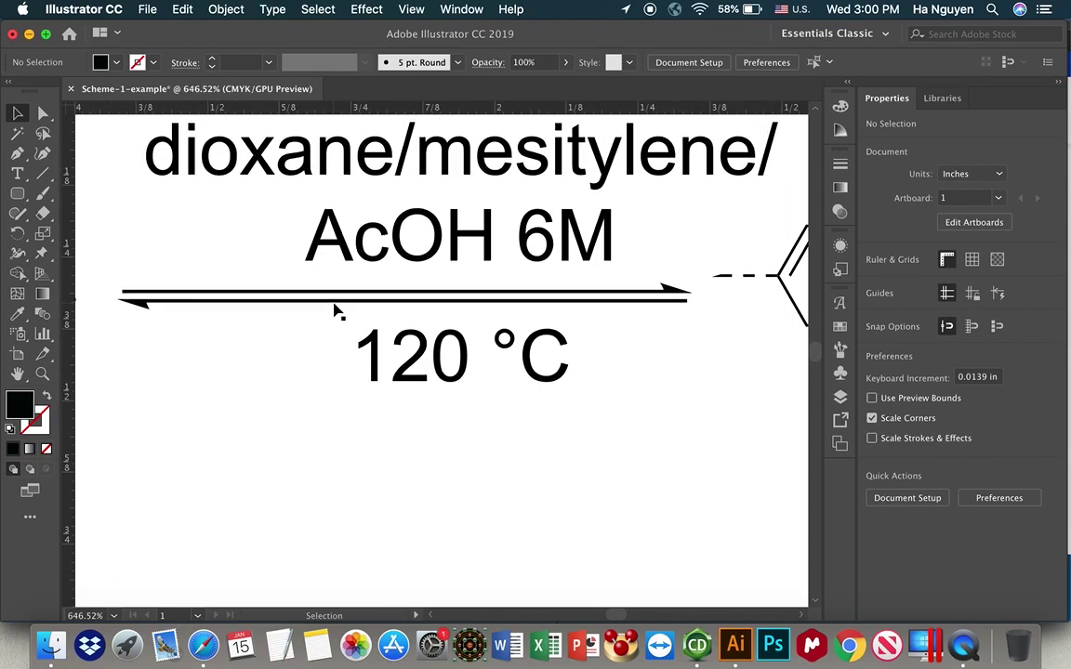
{"action": "left_click", "coordinate": [323, 296]}
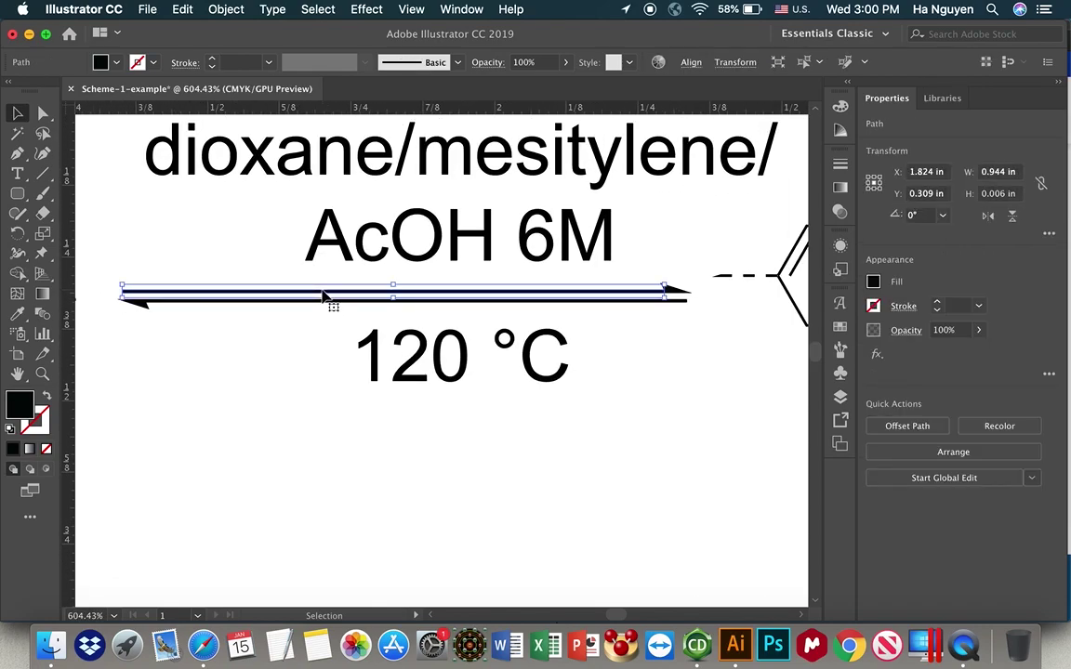
{"action": "key", "text": "Left"}
{"action": "left_click", "coordinate": [155, 353]}
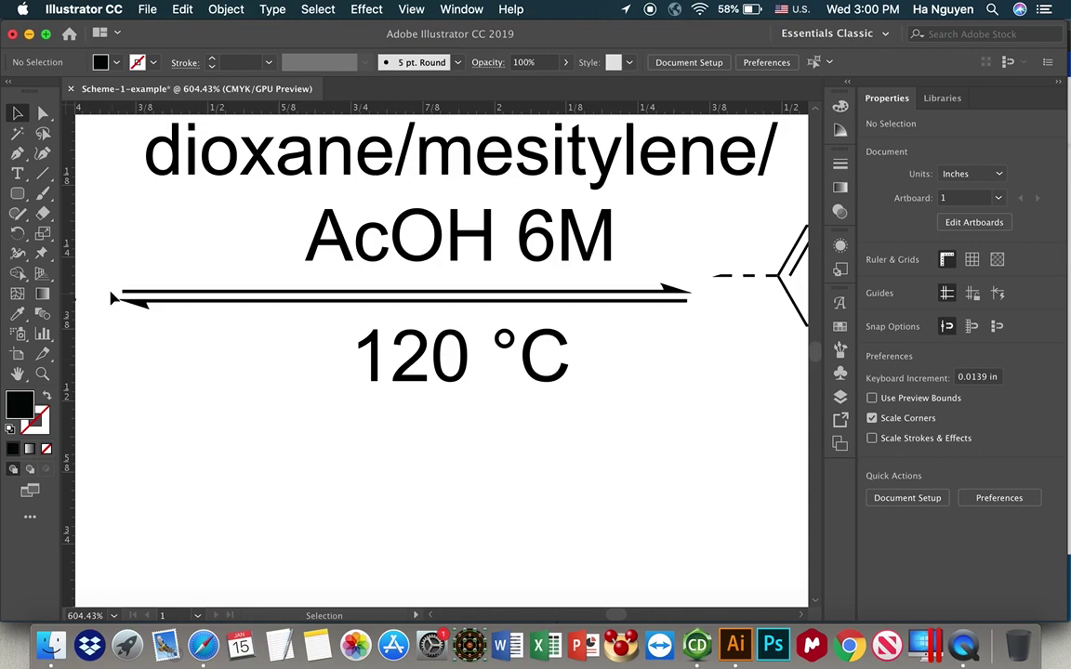
Group the two arrow halves, without the text, using Cmd+G
{"action": "left_click_drag", "start_coordinate": [105, 284], "coordinate": [693, 311]}
{"action": "left_click", "coordinate": [573, 267], "text": "shift"}
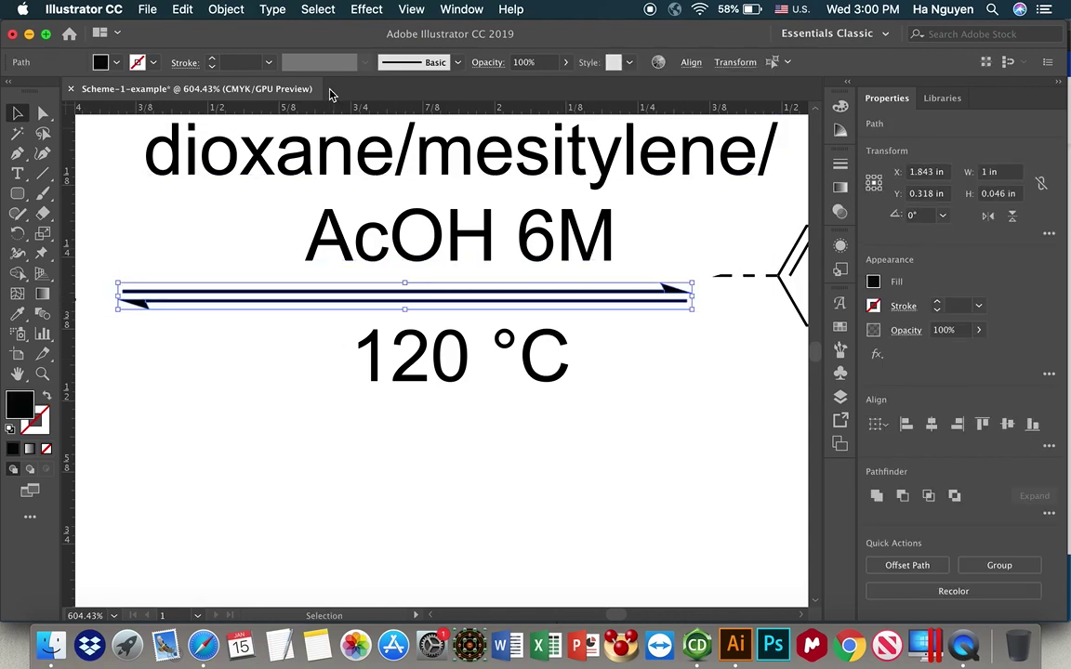
{"action": "key", "text": "super+g"}
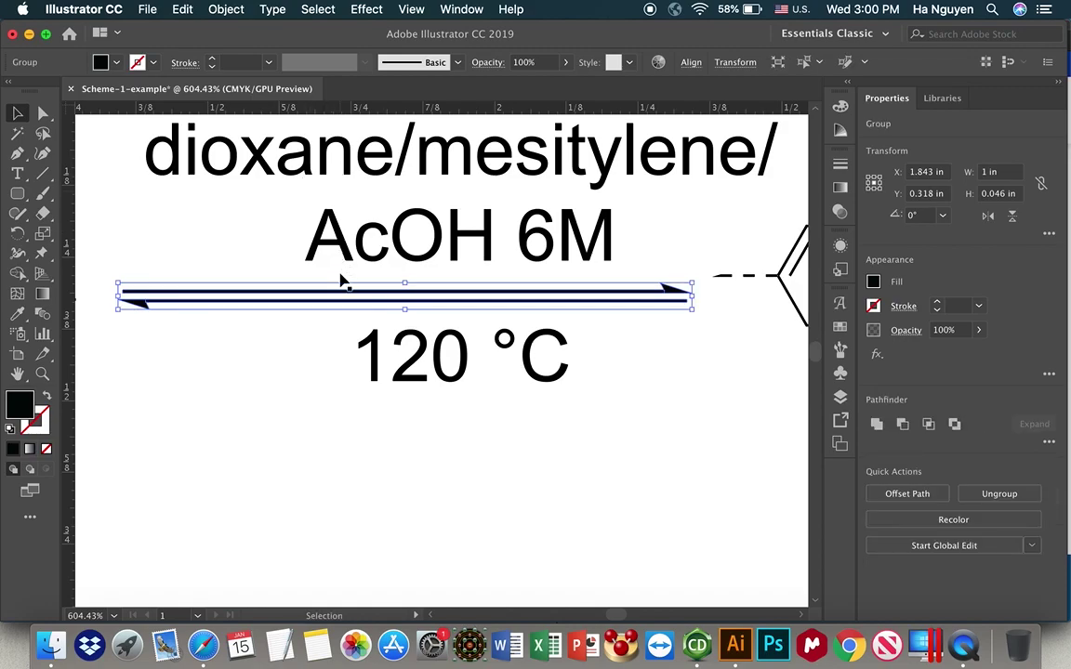
{"action": "scroll", "coordinate": [446, 343], "scroll_direction": "down", "scroll_amount": 3}
Horizontally centre the dioxane/mesitylene/AcOH 6M and 120 °C texts on the arrow
{"action": "scroll", "coordinate": [446, 344], "scroll_direction": "down", "scroll_amount": 3}
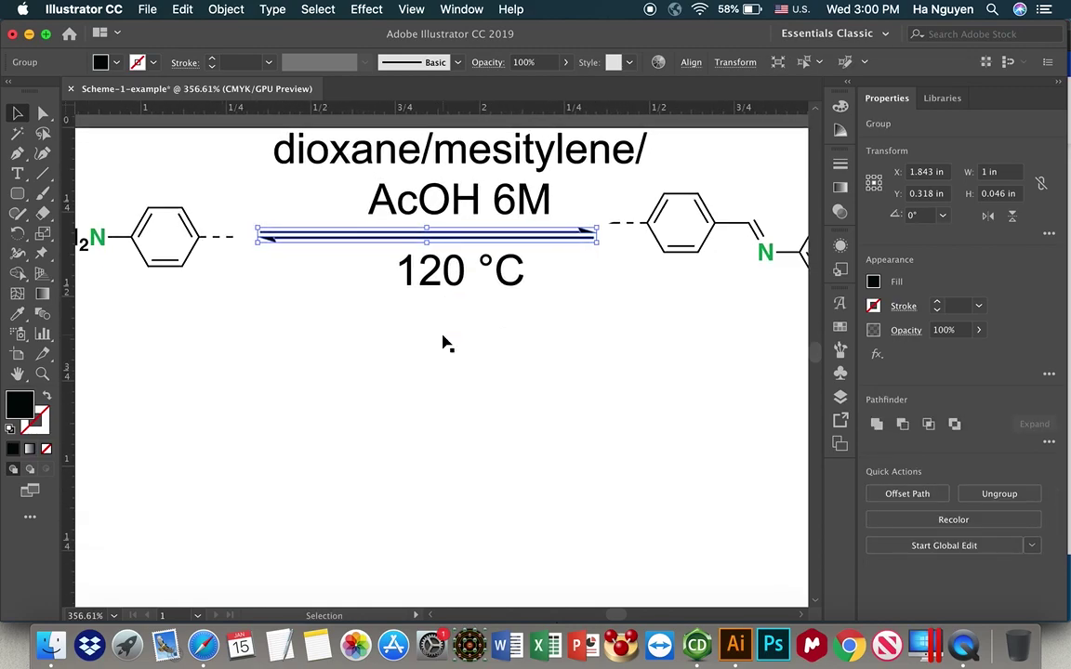
{"action": "scroll", "coordinate": [445, 342], "scroll_direction": "up", "scroll_amount": 2}
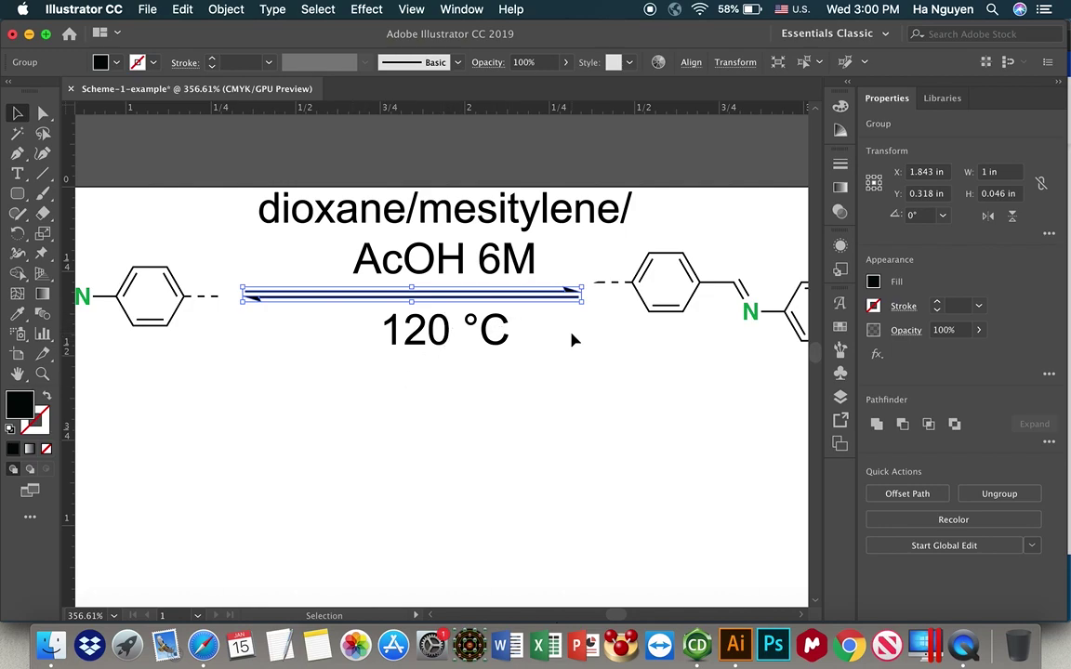
{"action": "scroll", "coordinate": [574, 340], "scroll_direction": "up", "scroll_amount": 1}
{"action": "left_click", "coordinate": [547, 427]}
{"action": "left_click", "coordinate": [395, 269]}
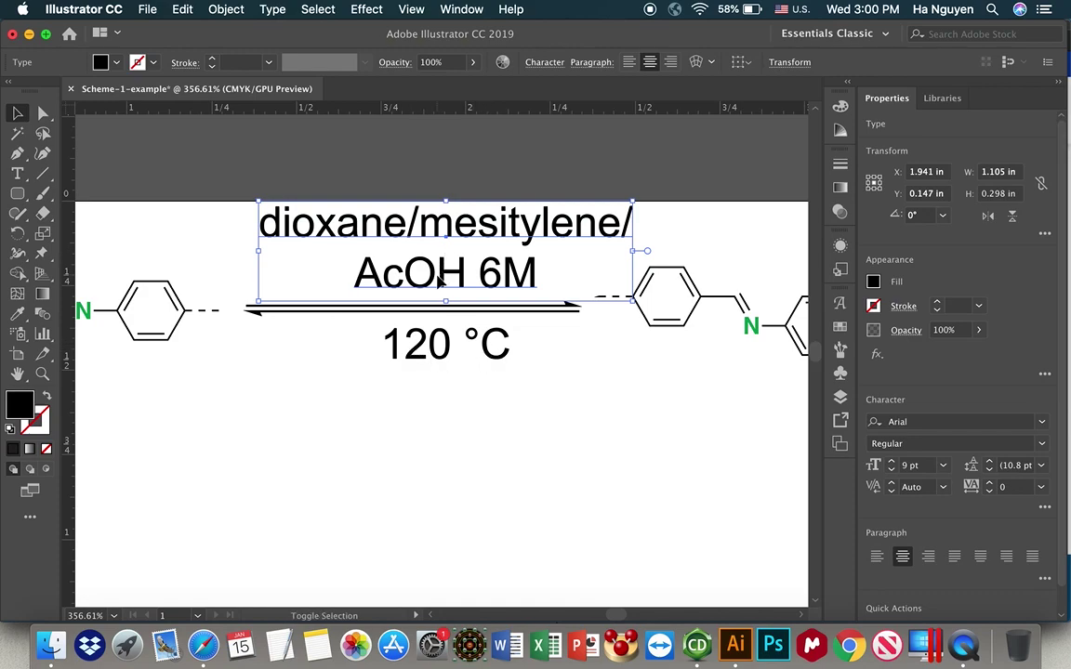
{"action": "left_click", "coordinate": [450, 359], "text": "shift"}
{"action": "left_click", "coordinate": [420, 313], "text": "shift"}
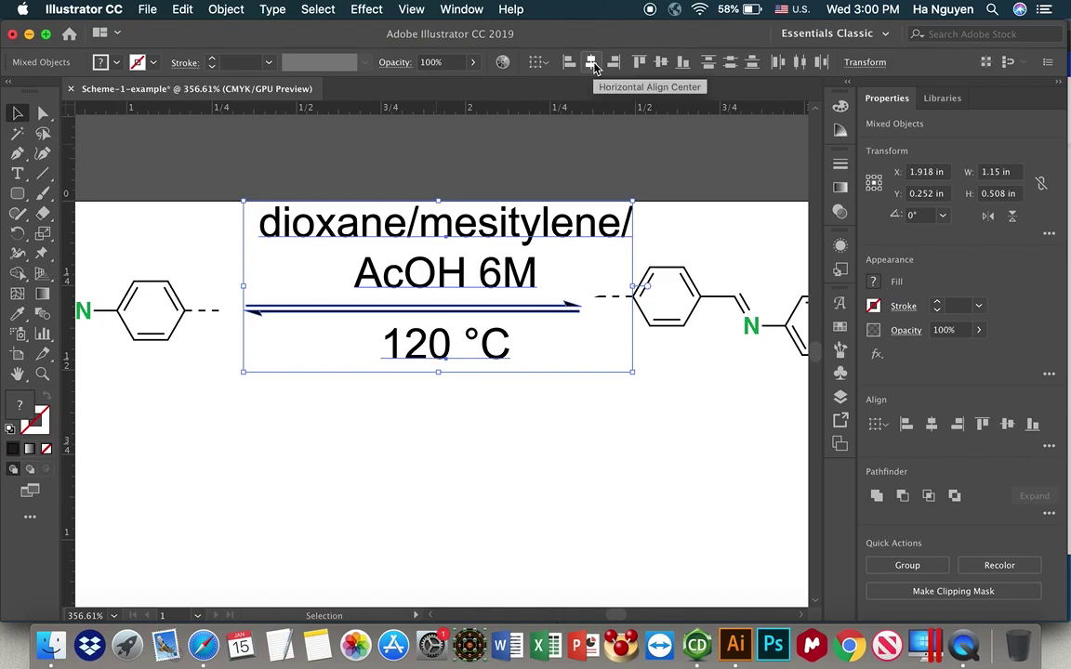
{"action": "left_click", "coordinate": [591, 63]}
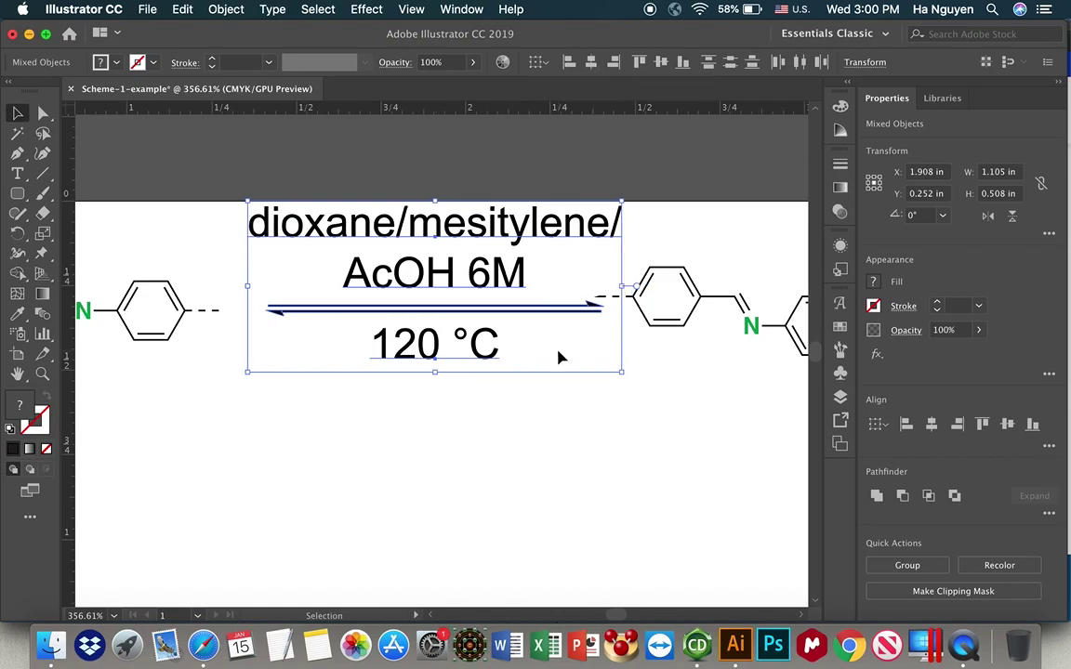
{"action": "left_click", "coordinate": [544, 487]}
Nudge the condition text and arrow three steps left to X 1.825 in
{"action": "scroll", "coordinate": [518, 432], "scroll_direction": "down", "scroll_amount": 2}
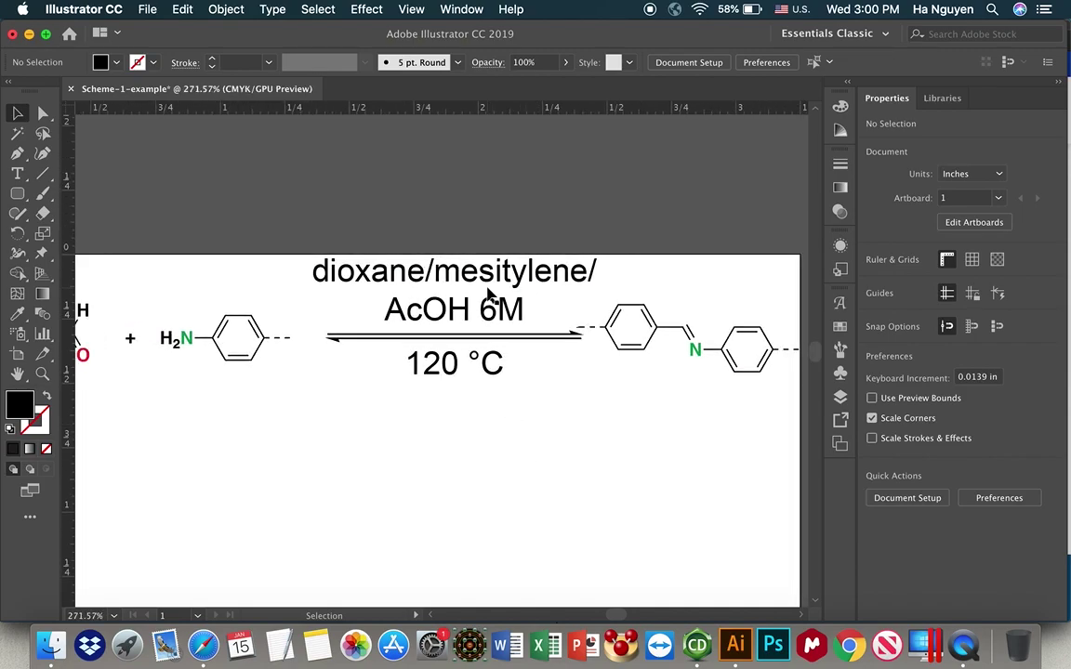
{"action": "scroll", "coordinate": [476, 312], "scroll_direction": "down", "scroll_amount": 1}
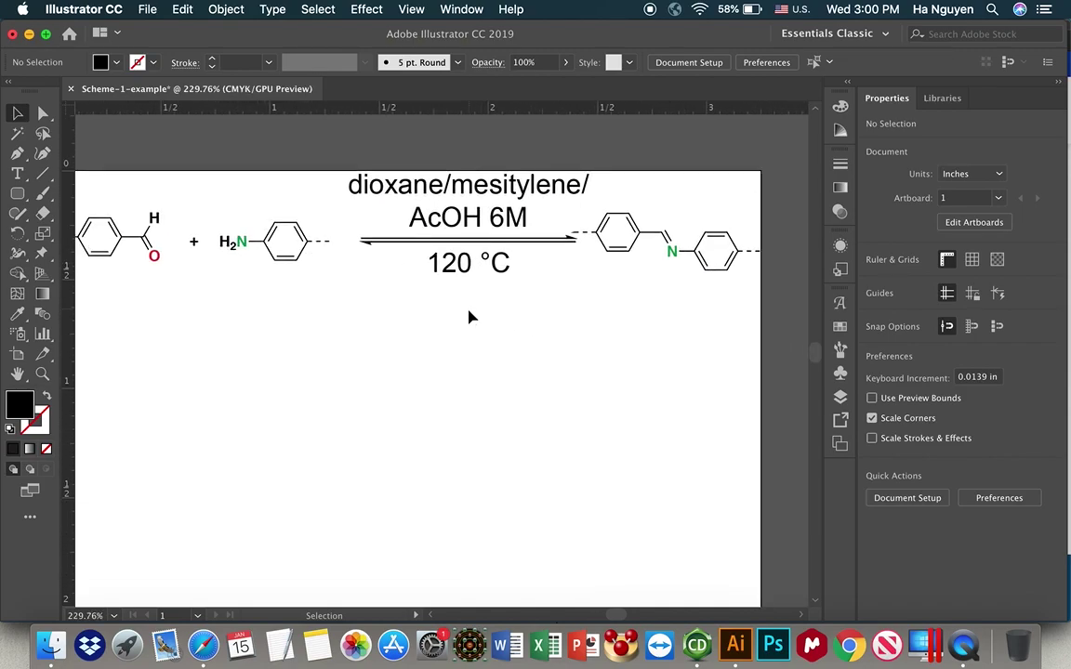
{"action": "left_click", "coordinate": [475, 268]}
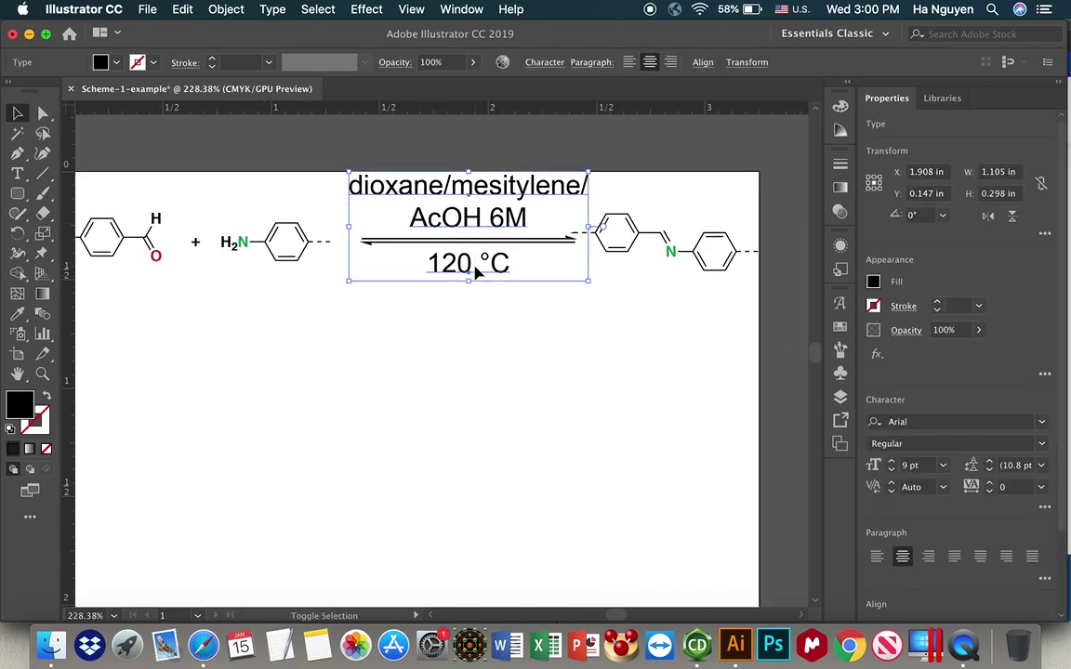
{"action": "left_click", "coordinate": [444, 241], "text": "shift"}
{"action": "key", "text": "Left"}
{"action": "key", "text": "Left"}
{"action": "key", "text": "Left"}
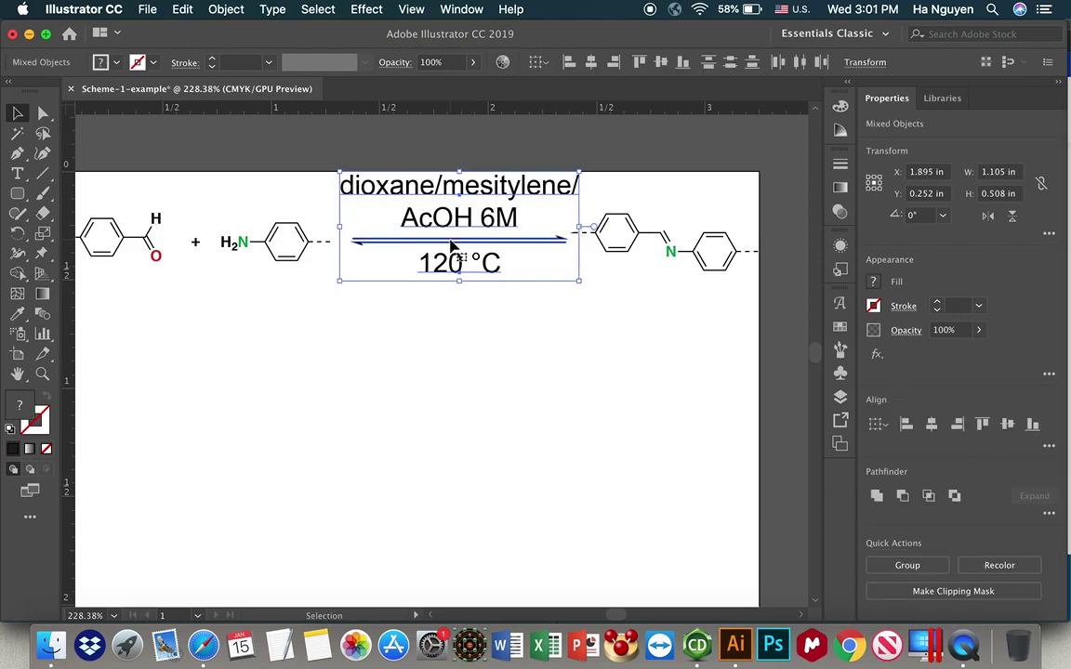
{"action": "key", "text": "Left"}
{"action": "key", "text": "Left"}
{"action": "key", "text": "Left"}
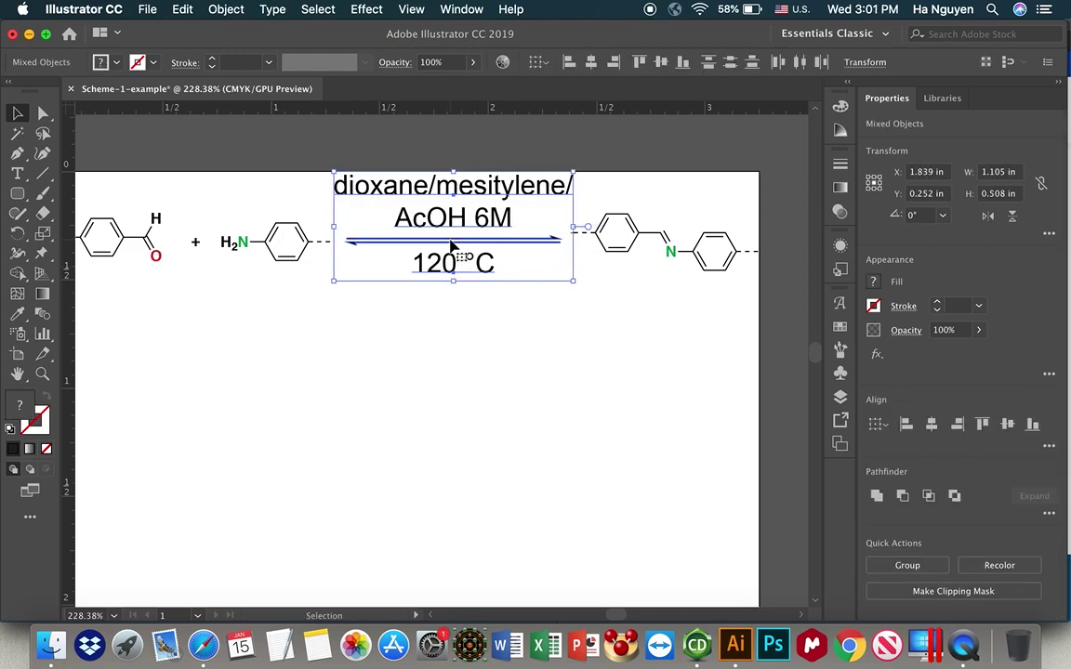
{"action": "key", "text": "Left"}
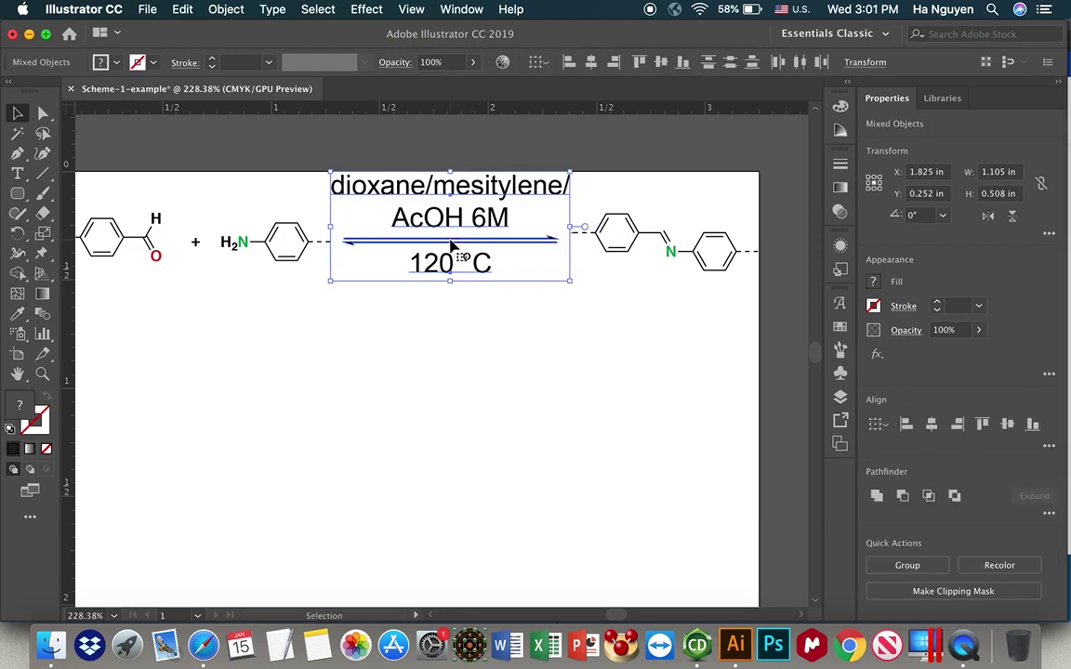
{"action": "left_click", "coordinate": [442, 318]}
{"action": "scroll", "coordinate": [442, 317], "scroll_direction": "down", "scroll_amount": 1}
{"action": "scroll", "coordinate": [426, 307], "scroll_direction": "down", "scroll_amount": 1}
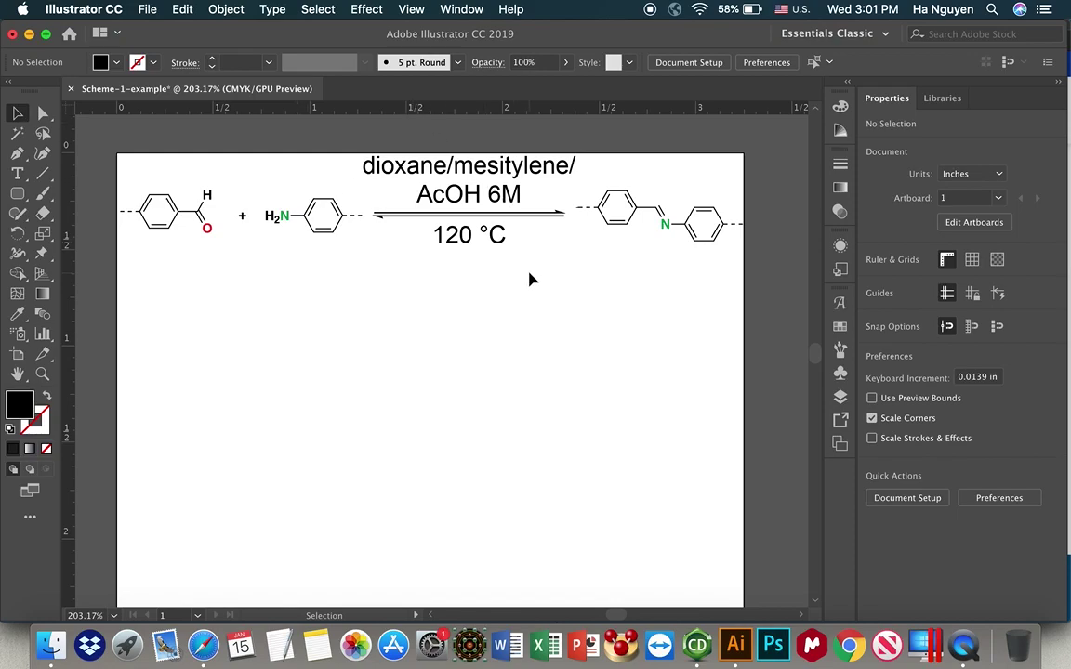
Shrink the artboard to a 0.5 in high strip just below the reaction scheme
{"action": "scroll", "coordinate": [530, 279], "scroll_direction": "down", "scroll_amount": 2}
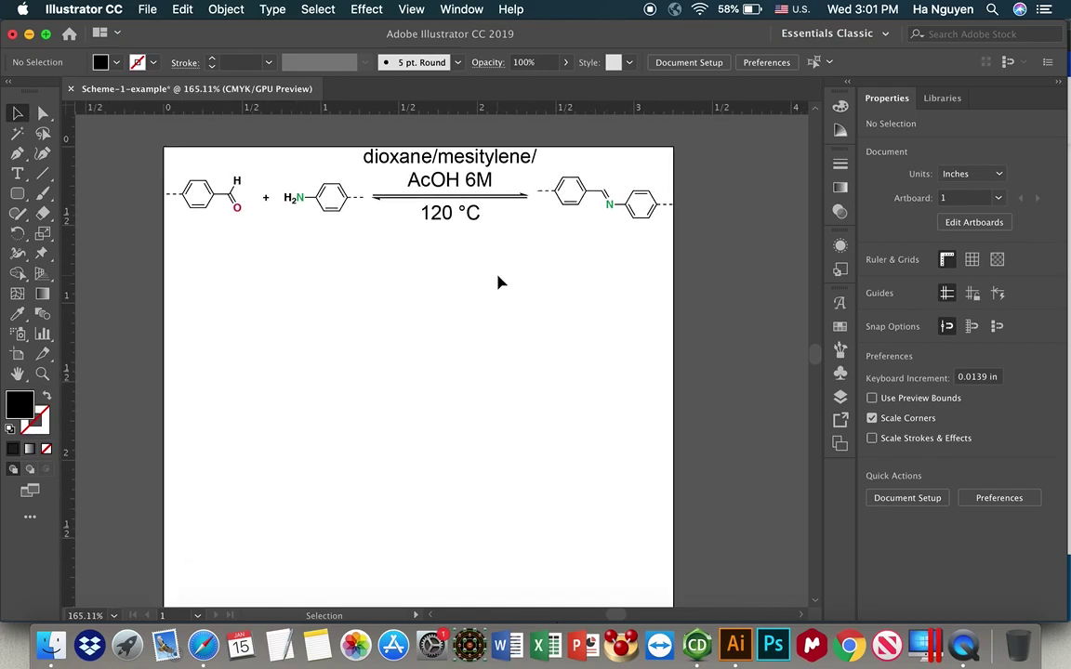
{"action": "scroll", "coordinate": [490, 222], "scroll_direction": "right", "scroll_amount": 3}
{"action": "scroll", "coordinate": [489, 222], "scroll_direction": "up", "scroll_amount": 1}
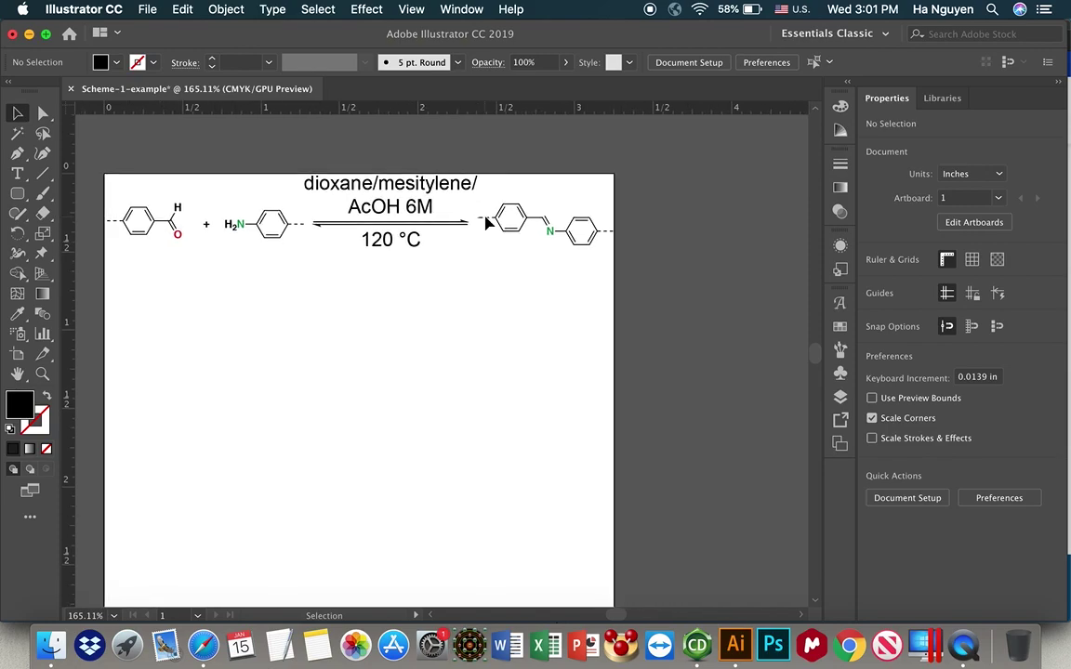
{"action": "scroll", "coordinate": [485, 223], "scroll_direction": "left", "scroll_amount": 3}
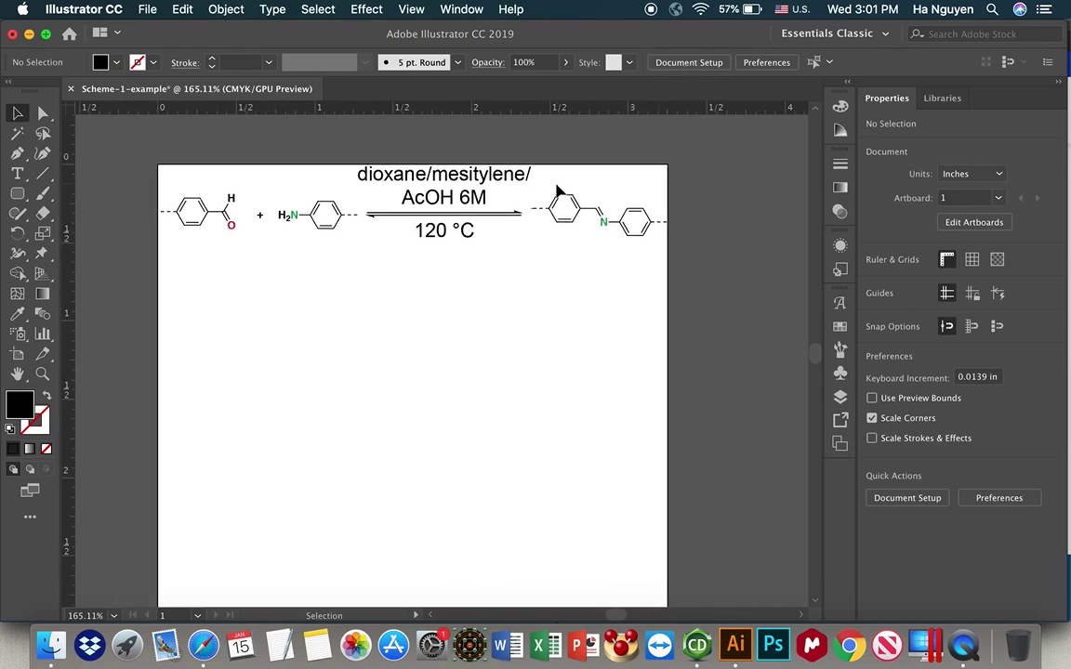
{"action": "left_click", "coordinate": [689, 62]}
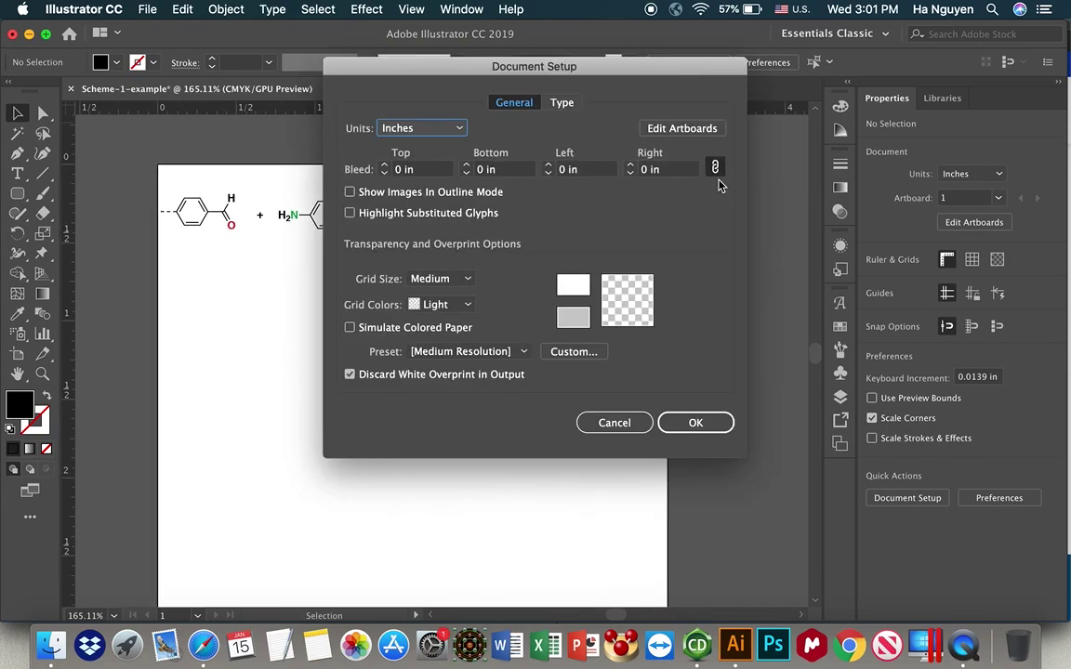
{"action": "left_click", "coordinate": [678, 131]}
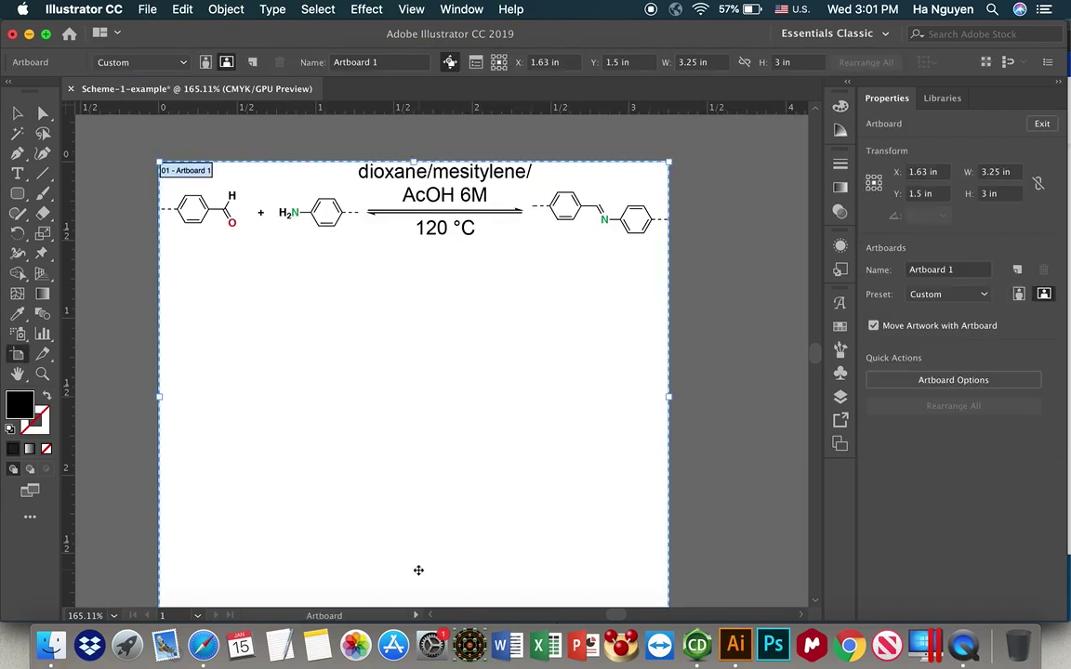
{"action": "scroll", "coordinate": [420, 569], "scroll_direction": "down", "scroll_amount": 3}
{"action": "left_click_drag", "start_coordinate": [432, 555], "coordinate": [431, 163]}
{"action": "scroll", "coordinate": [432, 163], "scroll_direction": "up", "scroll_amount": 5}
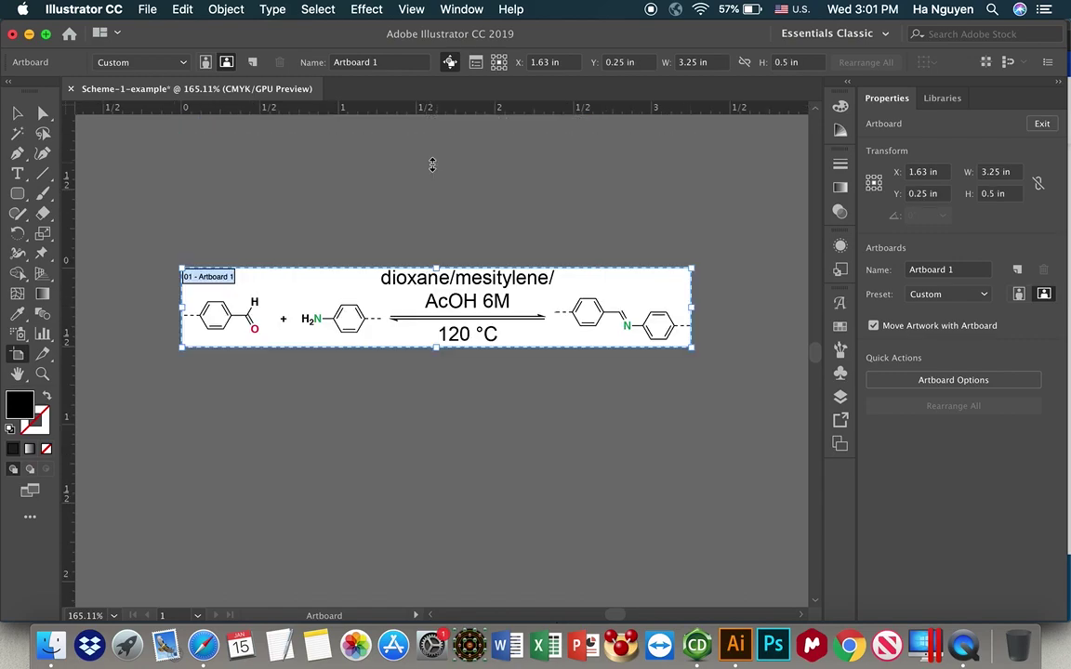
{"action": "left_click", "coordinate": [16, 112]}
Nudge the imine product molecule left to X 2.798 in
{"action": "scroll", "coordinate": [351, 311], "scroll_direction": "up", "scroll_amount": 5}
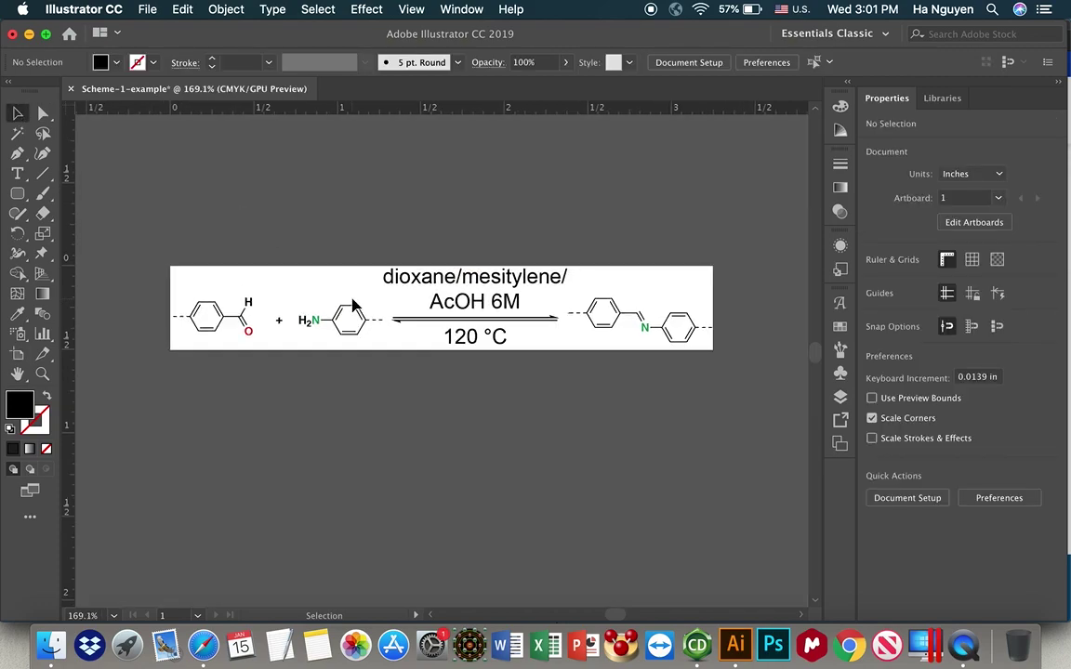
{"action": "scroll", "coordinate": [351, 307], "scroll_direction": "down", "scroll_amount": 2}
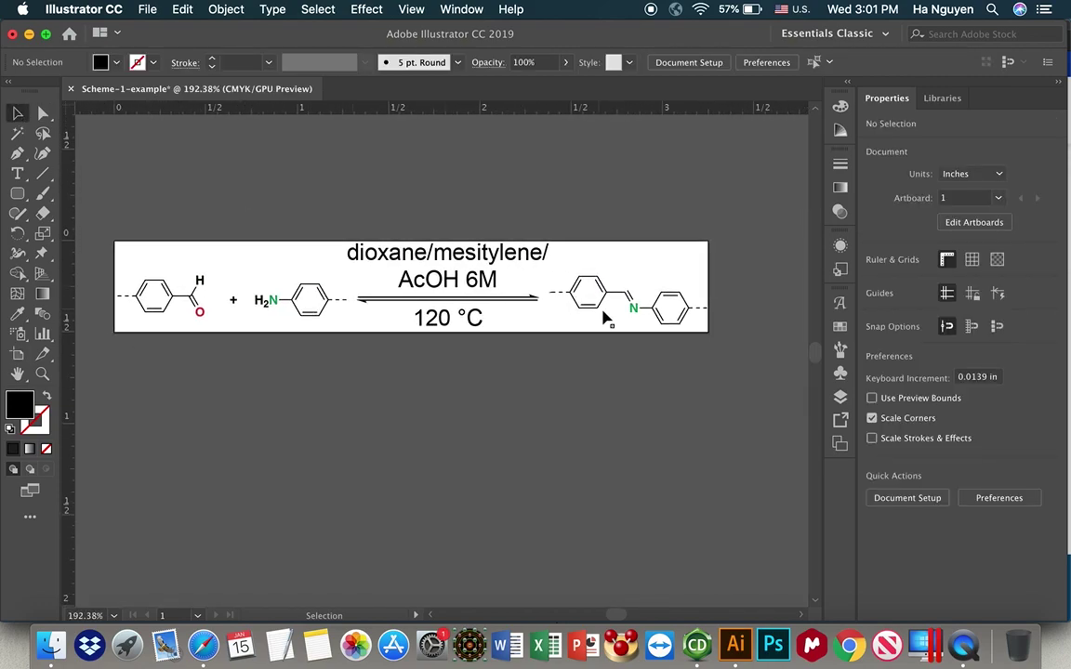
{"action": "left_click_drag", "start_coordinate": [628, 312], "coordinate": [710, 332]}
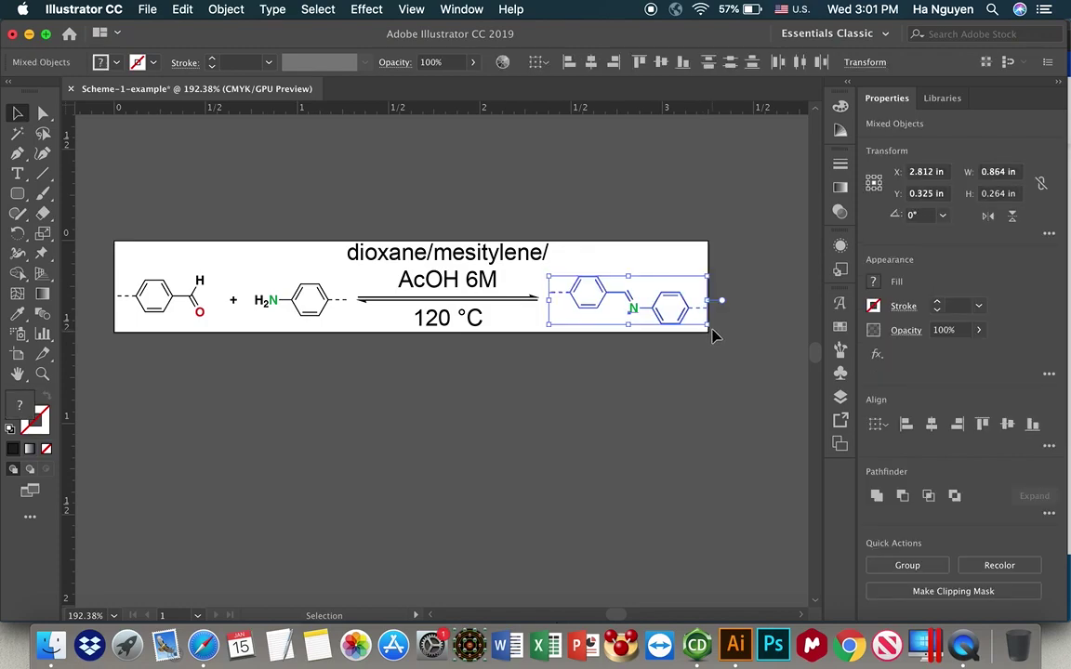
{"action": "key", "text": "Left"}
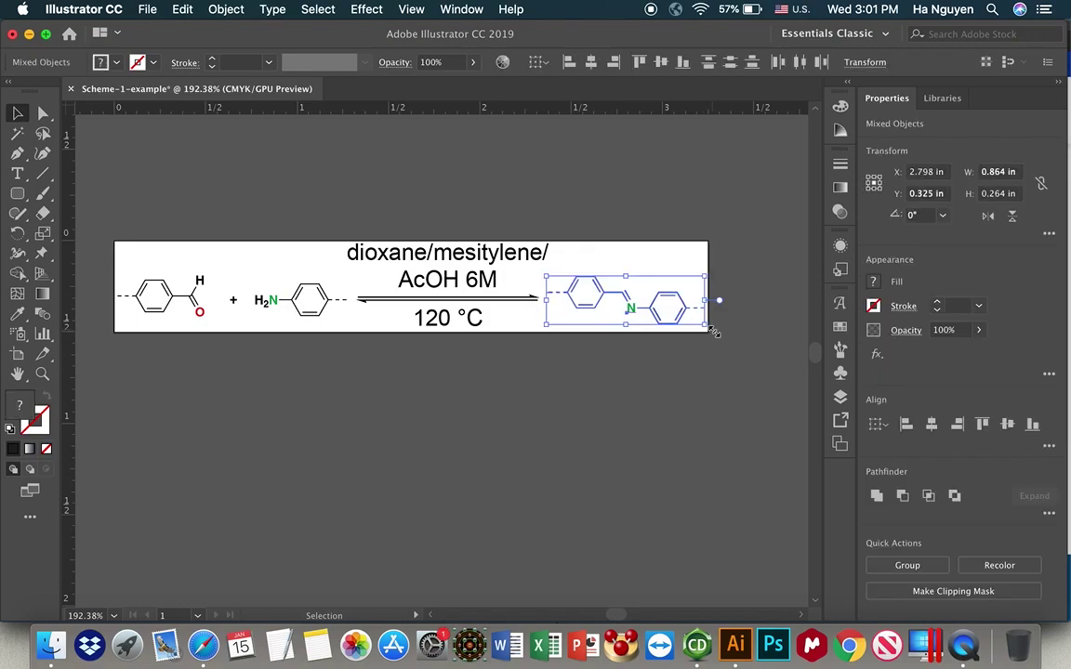
{"action": "left_click", "coordinate": [633, 409]}
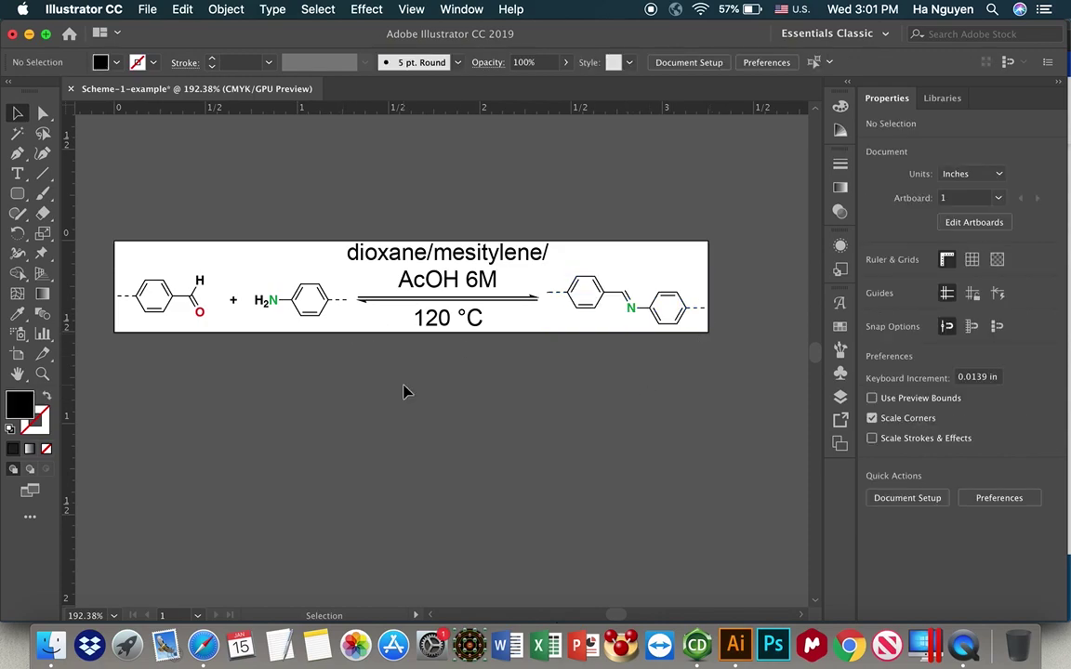
{"action": "scroll", "coordinate": [402, 392], "scroll_direction": "down", "scroll_amount": 3}
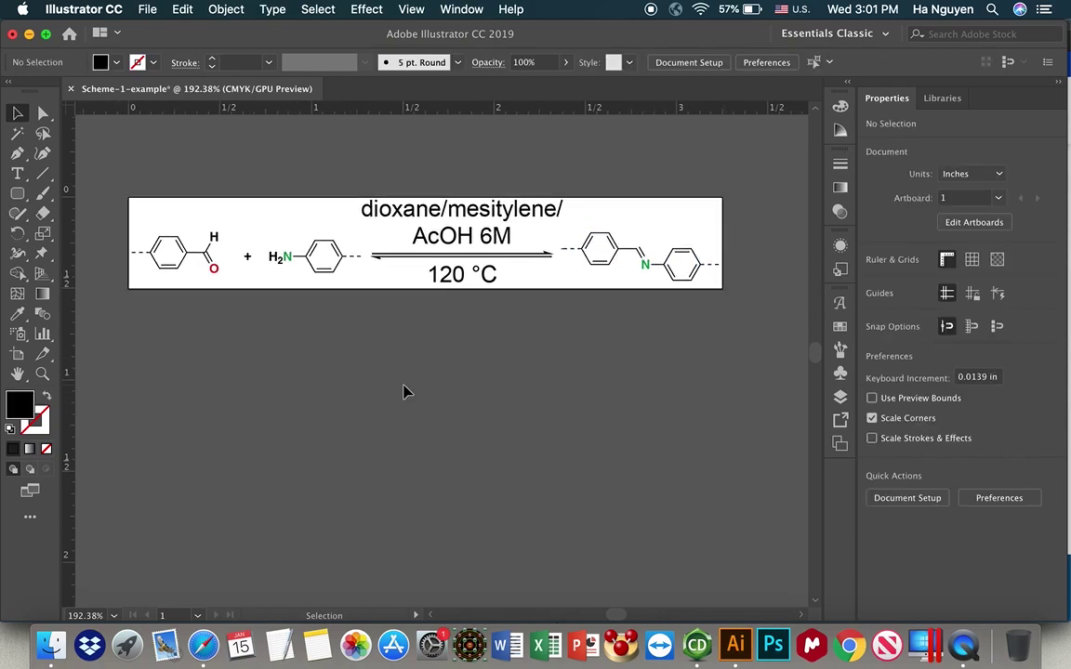
Save as Adobe PDF named Scheme-1-example.pdf in Downloads with the default preset
{"action": "scroll", "coordinate": [403, 391], "scroll_direction": "up", "scroll_amount": 2}
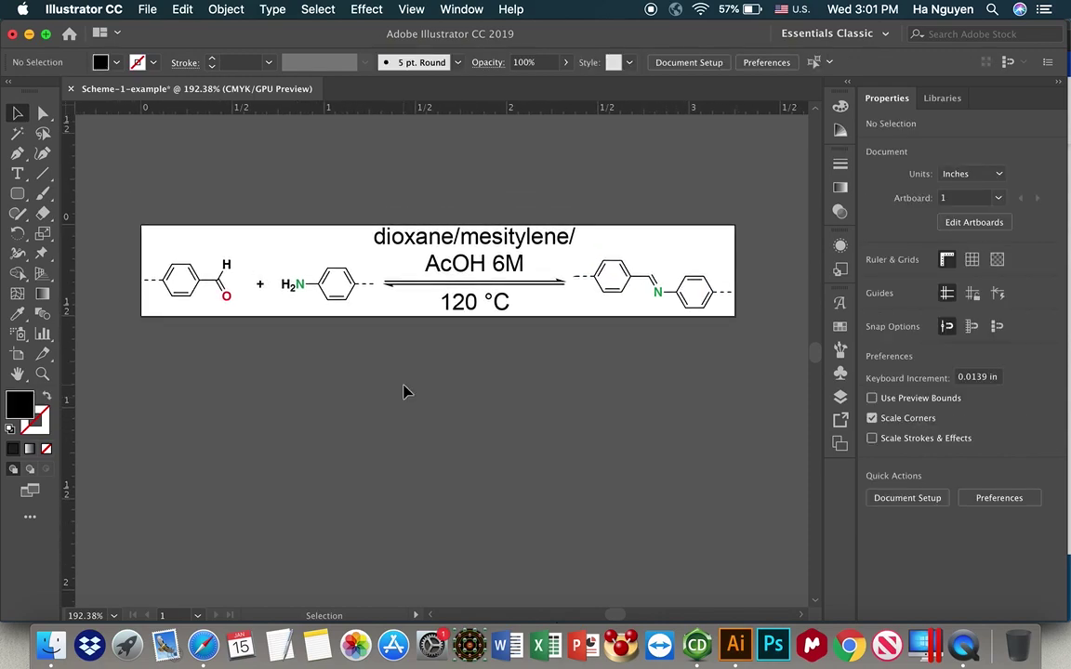
{"action": "left_click", "coordinate": [145, 9]}
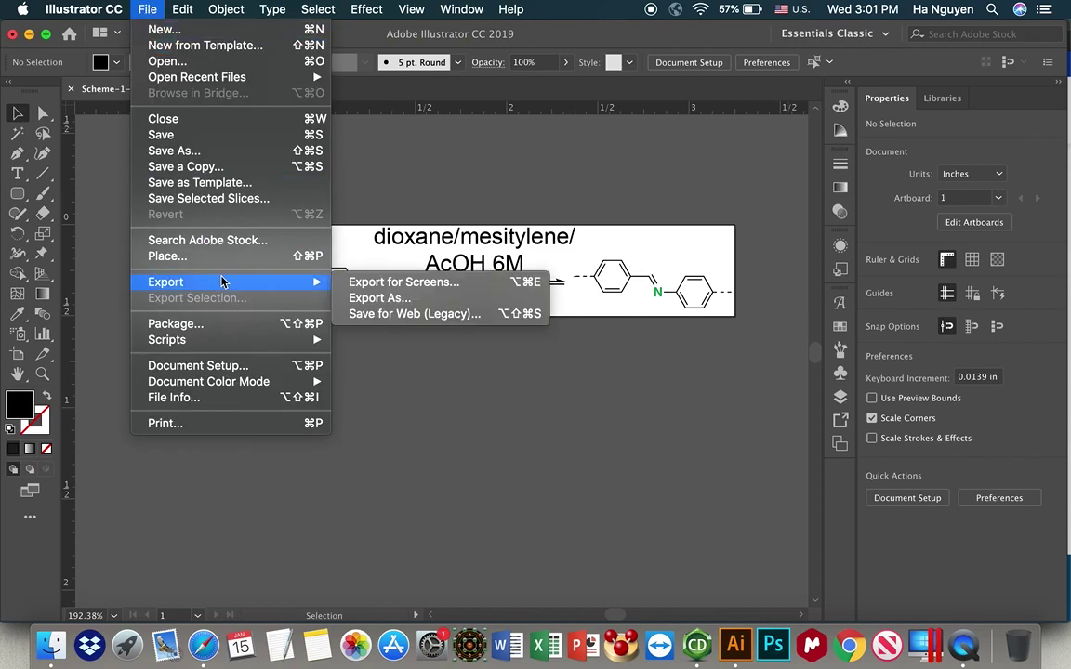
{"action": "left_click", "coordinate": [177, 150]}
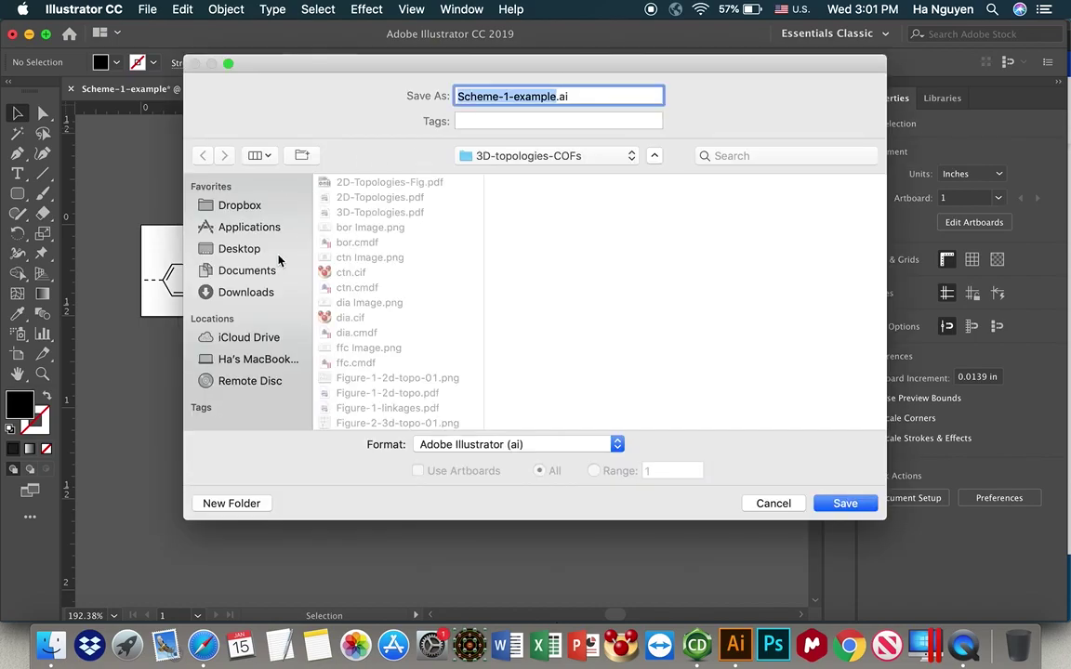
{"action": "left_click", "coordinate": [265, 291]}
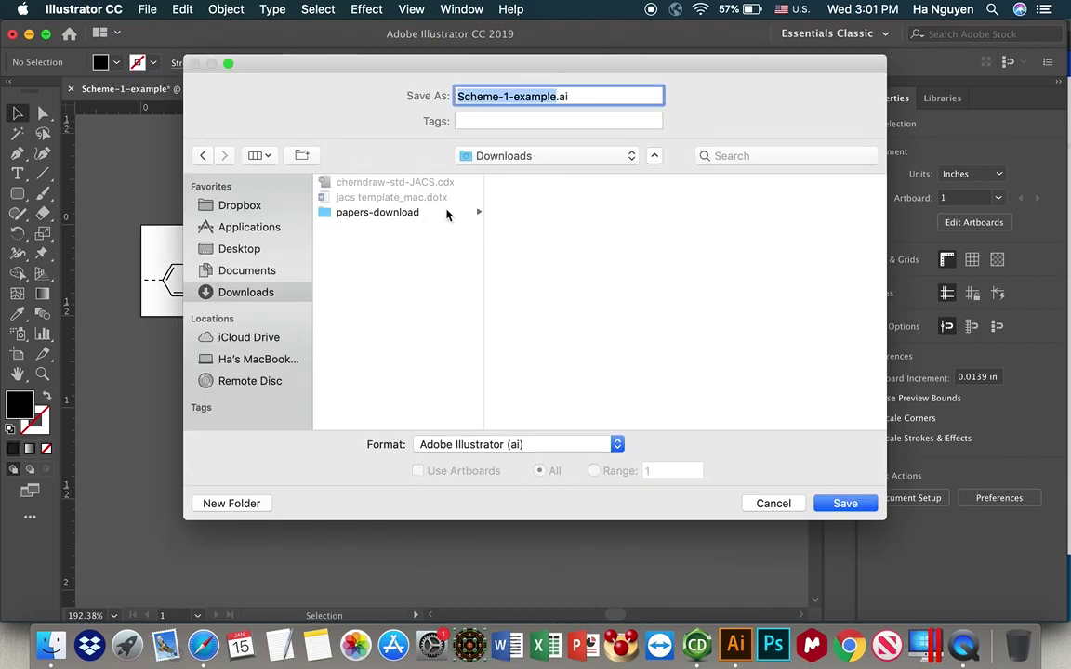
{"action": "left_click", "coordinate": [509, 446]}
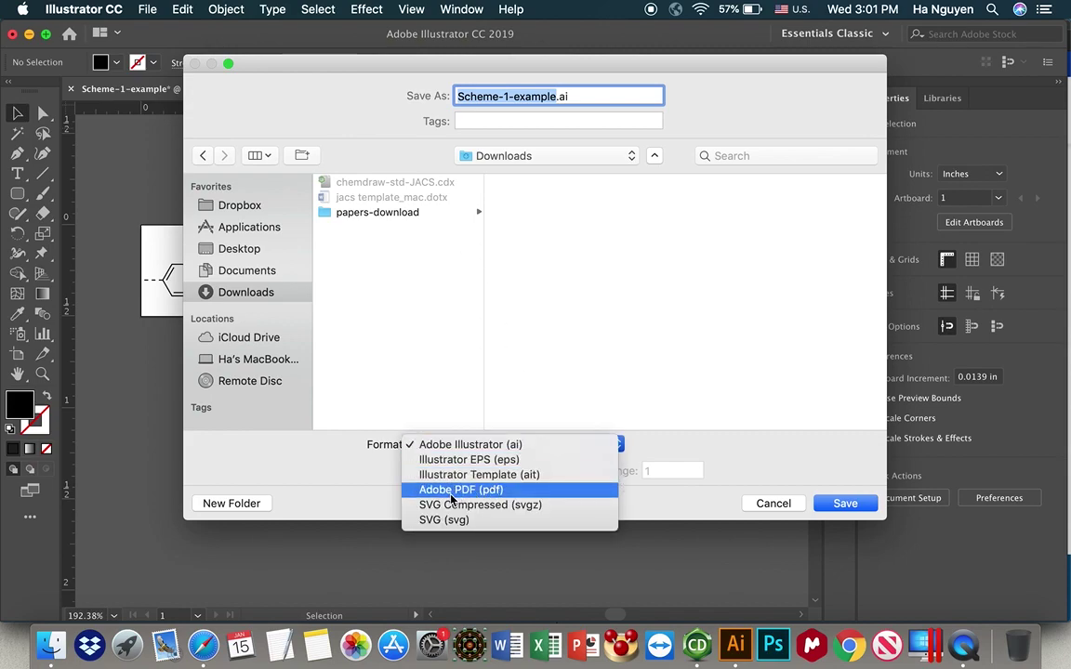
{"action": "left_click", "coordinate": [478, 494]}
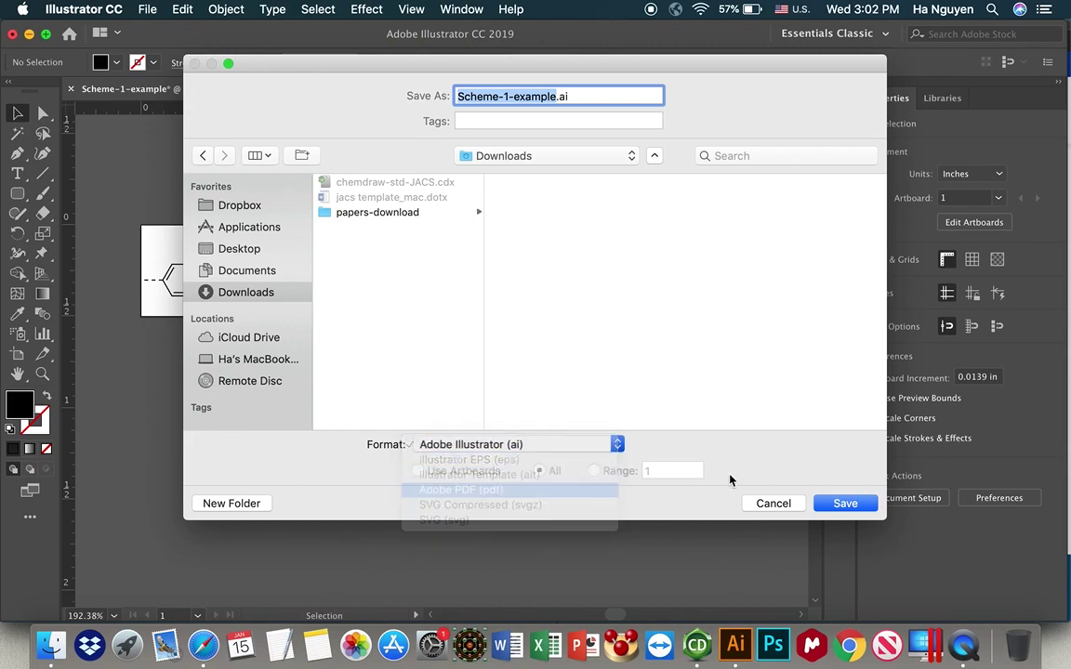
{"action": "left_click", "coordinate": [842, 506]}
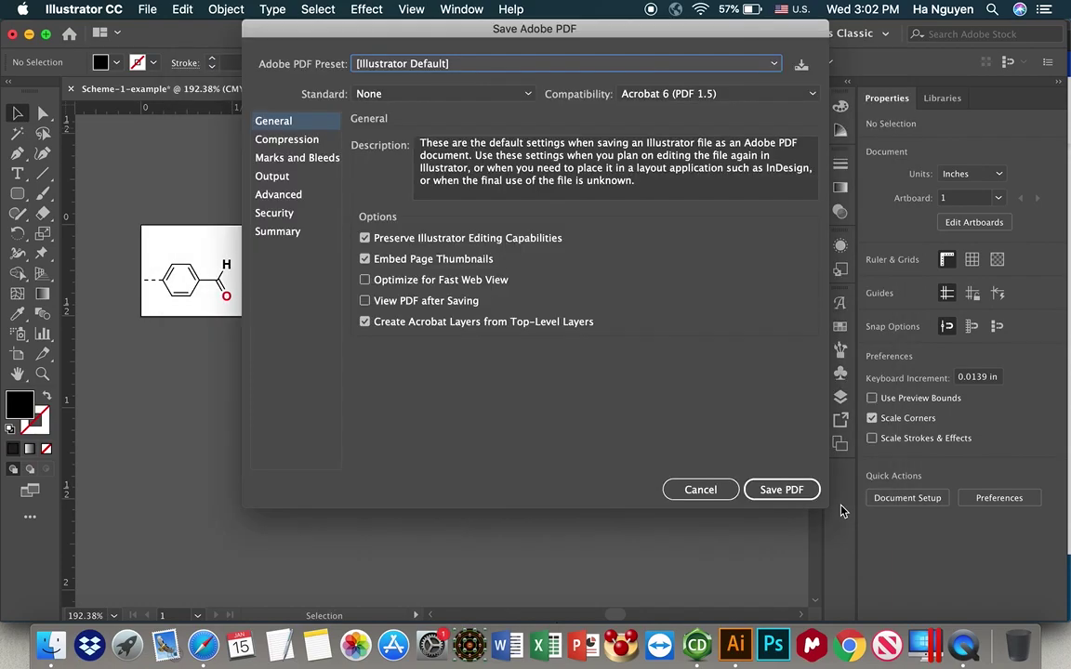
{"action": "left_click", "coordinate": [770, 492]}
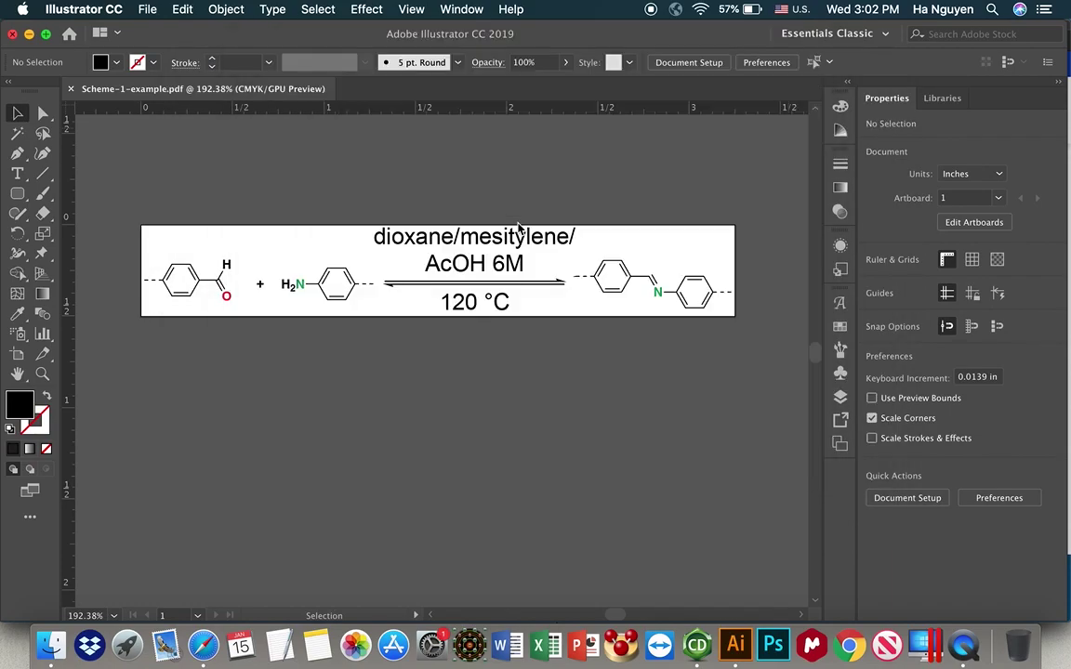
{"action": "left_click", "coordinate": [141, 8]}
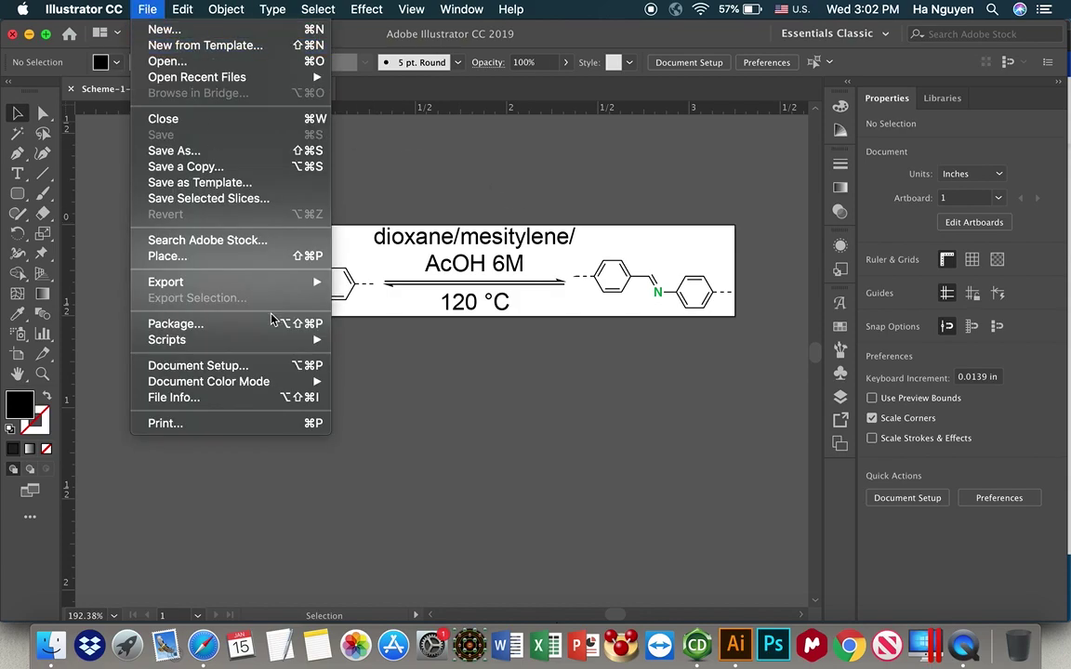
Export the artboard as Scheme-1-example-01.png at High (300 ppi) resolution into Downloads
{"action": "mouse_move", "coordinate": [267, 292]}
{"action": "left_click", "coordinate": [379, 297]}
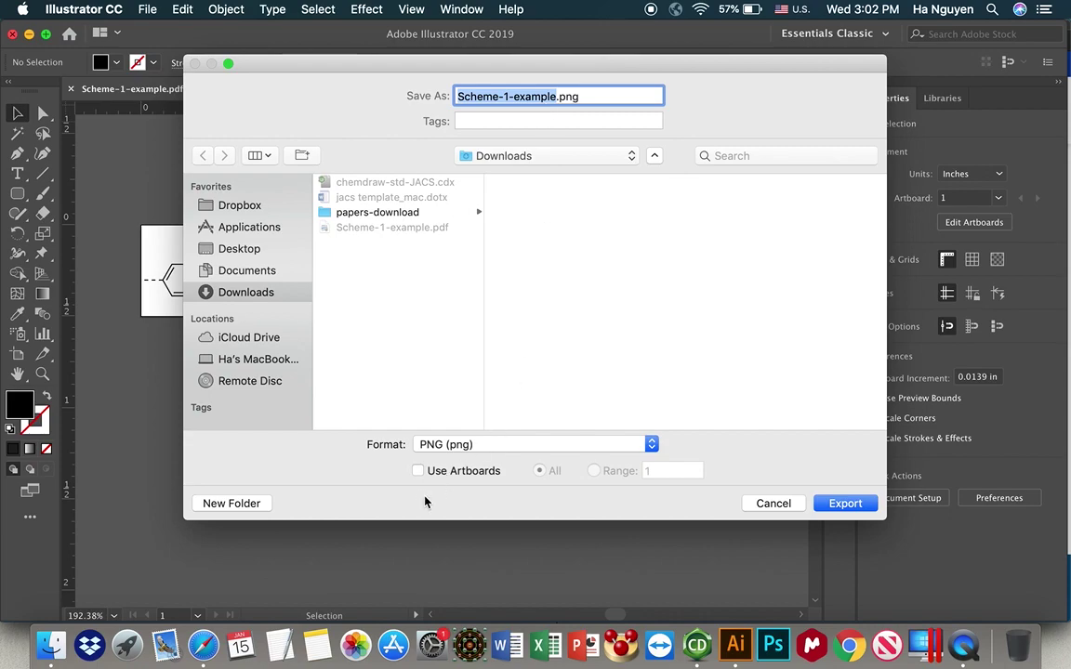
{"action": "left_click", "coordinate": [442, 449]}
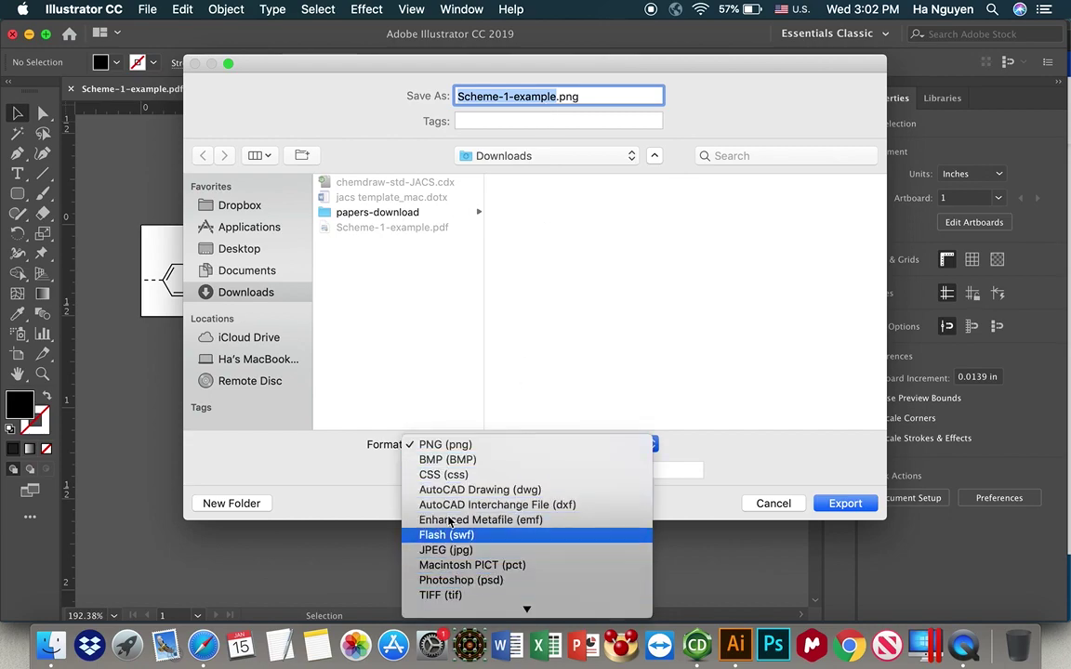
{"action": "left_click", "coordinate": [446, 448]}
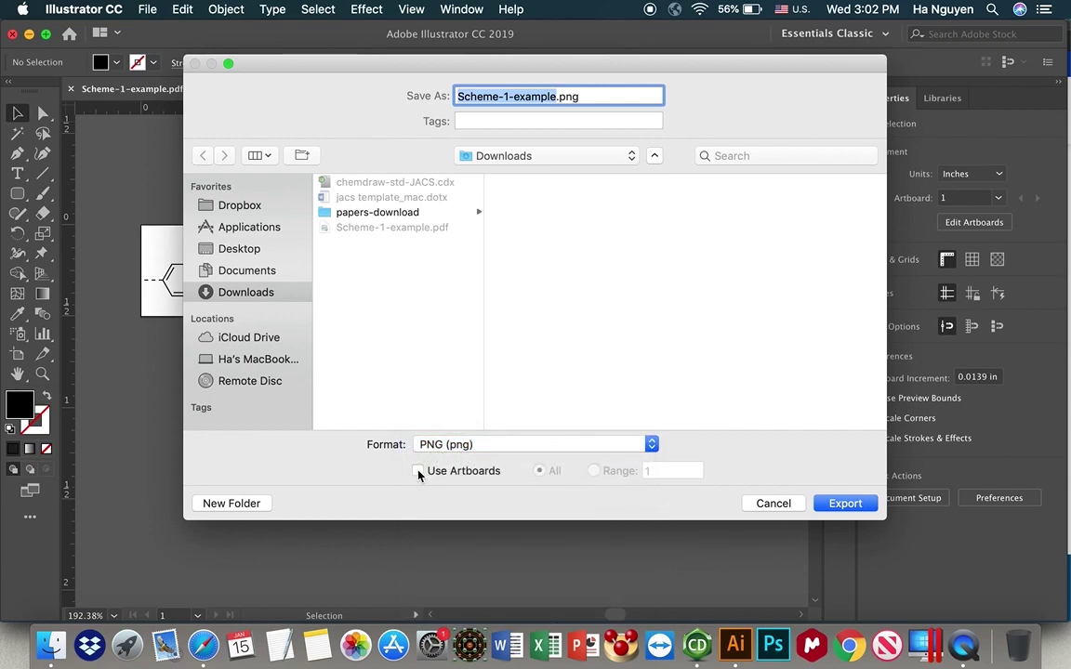
{"action": "left_click", "coordinate": [418, 471]}
{"action": "left_click", "coordinate": [843, 503]}
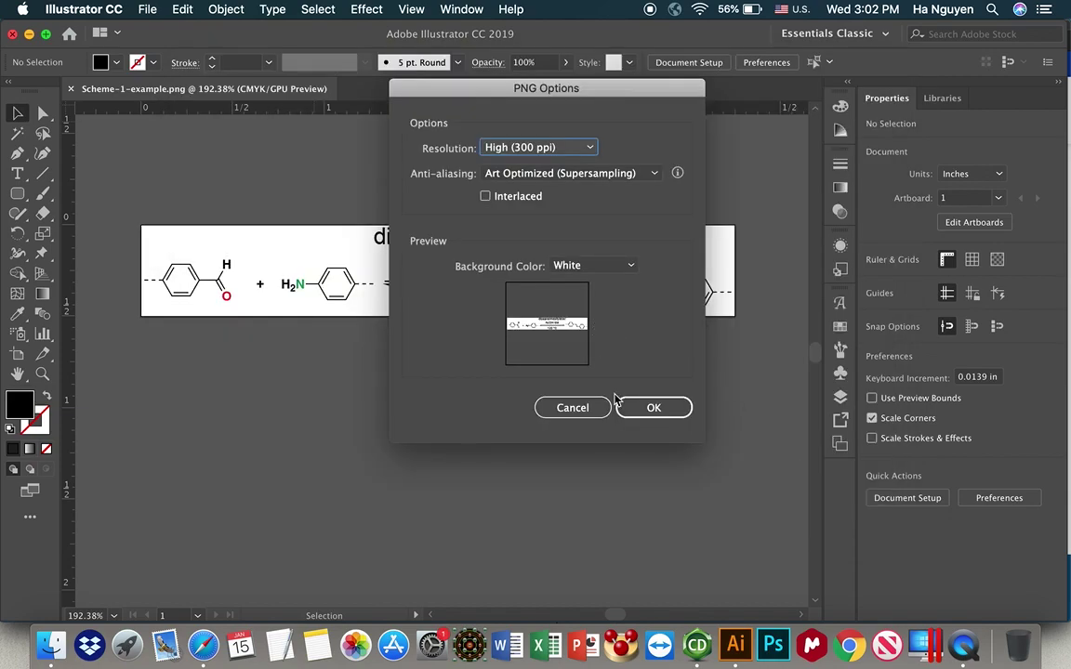
{"action": "left_click", "coordinate": [534, 148]}
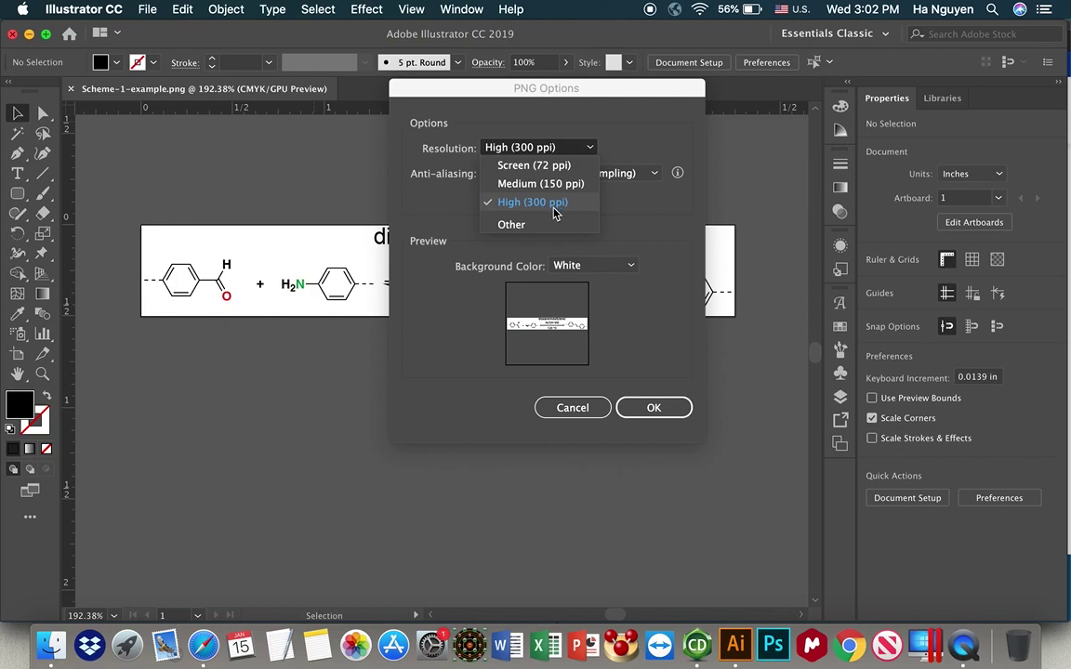
{"action": "left_click", "coordinate": [545, 210]}
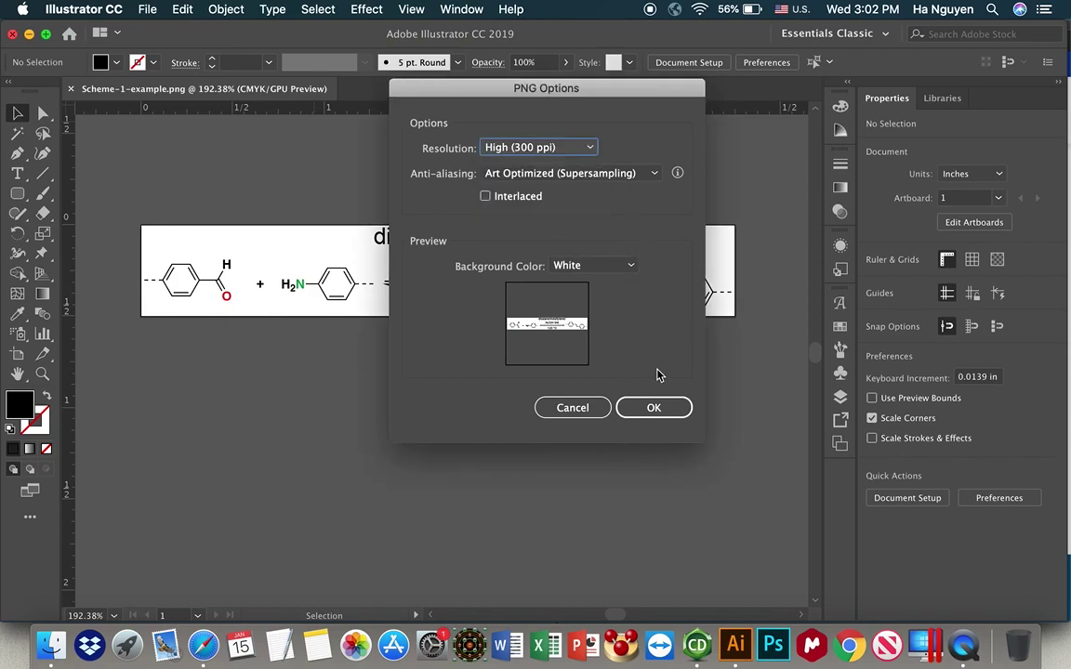
{"action": "left_click", "coordinate": [654, 409]}
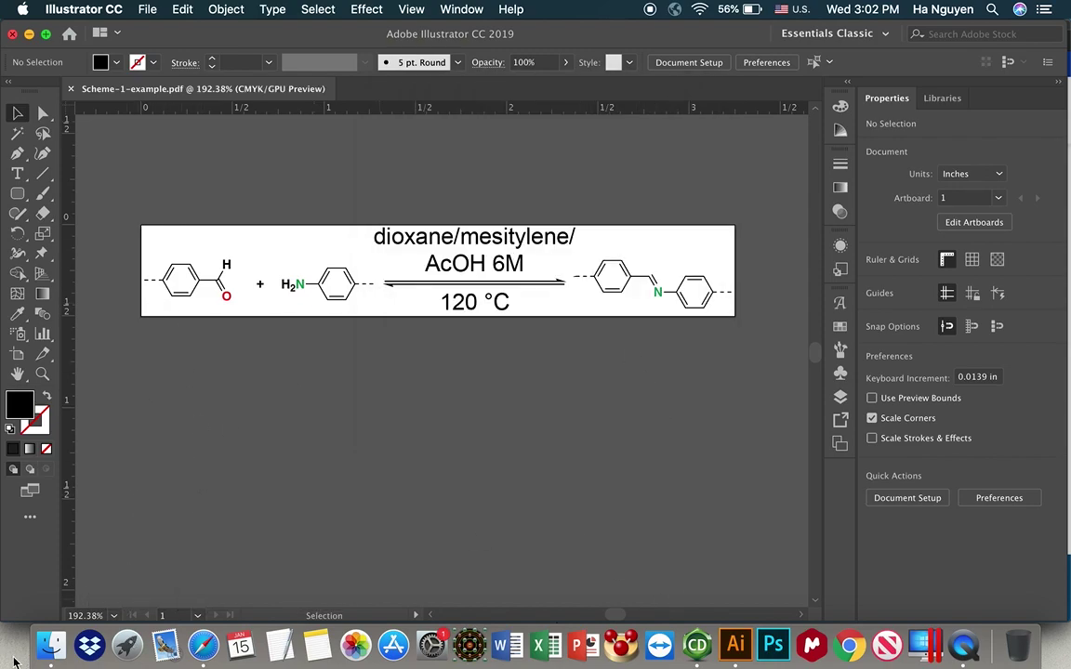
{"action": "left_click", "coordinate": [46, 656]}
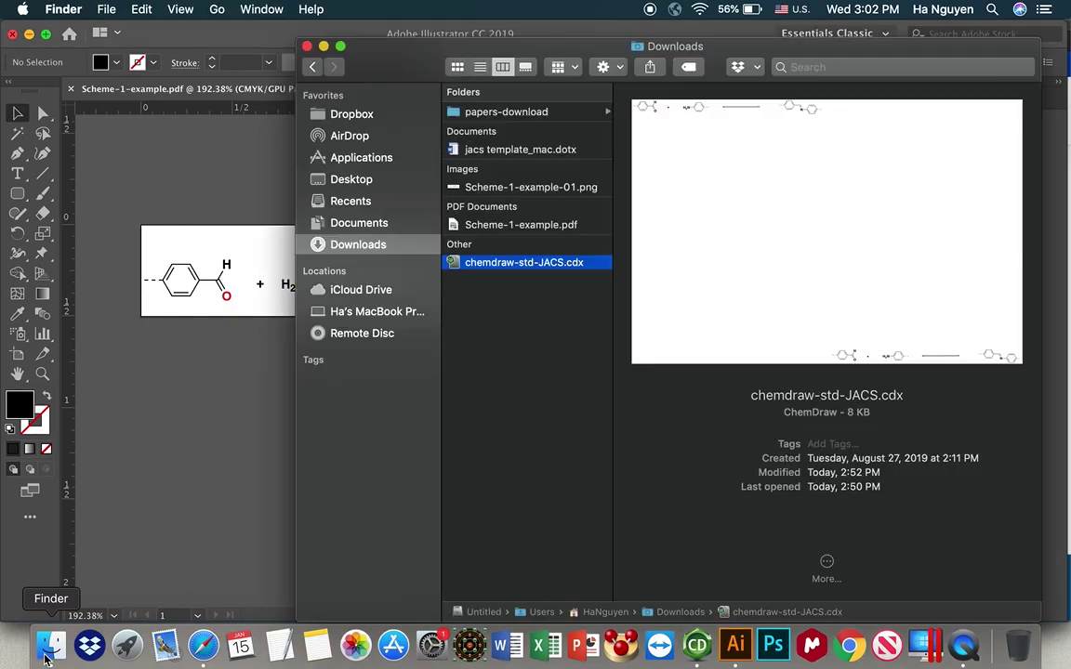
Open jacs template_mac.dotx from Downloads to create a new Word document
{"action": "left_click", "coordinate": [506, 151]}
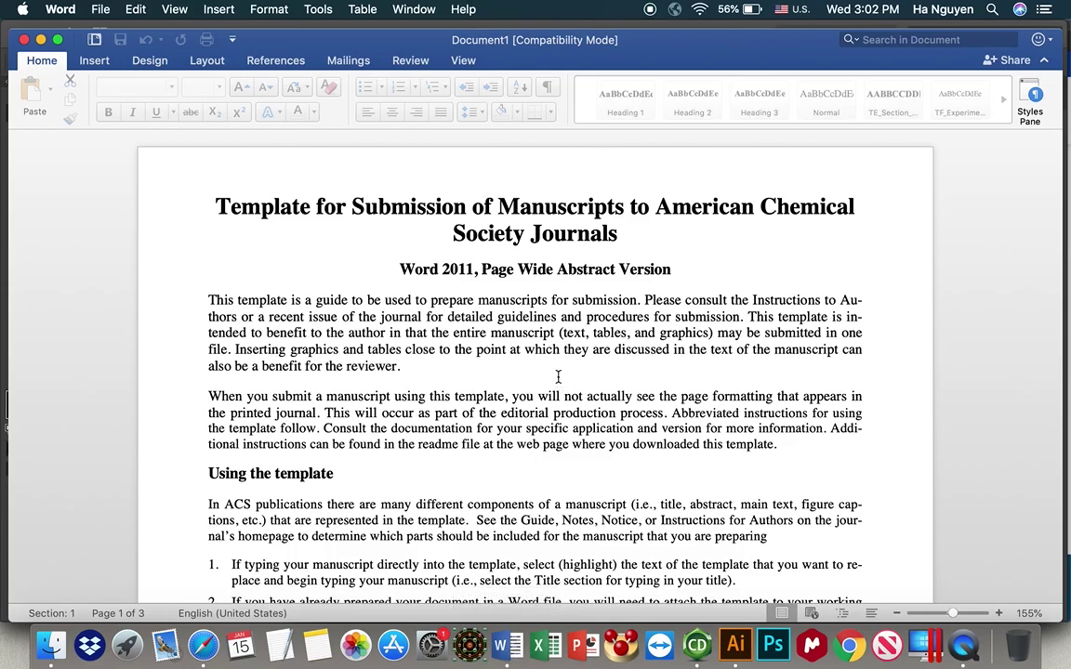
{"action": "scroll", "coordinate": [557, 376], "scroll_direction": "down", "scroll_amount": 15}
Place the insertion point on the empty line below the TEXT paragraph
{"action": "scroll", "coordinate": [558, 376], "scroll_direction": "down", "scroll_amount": 10}
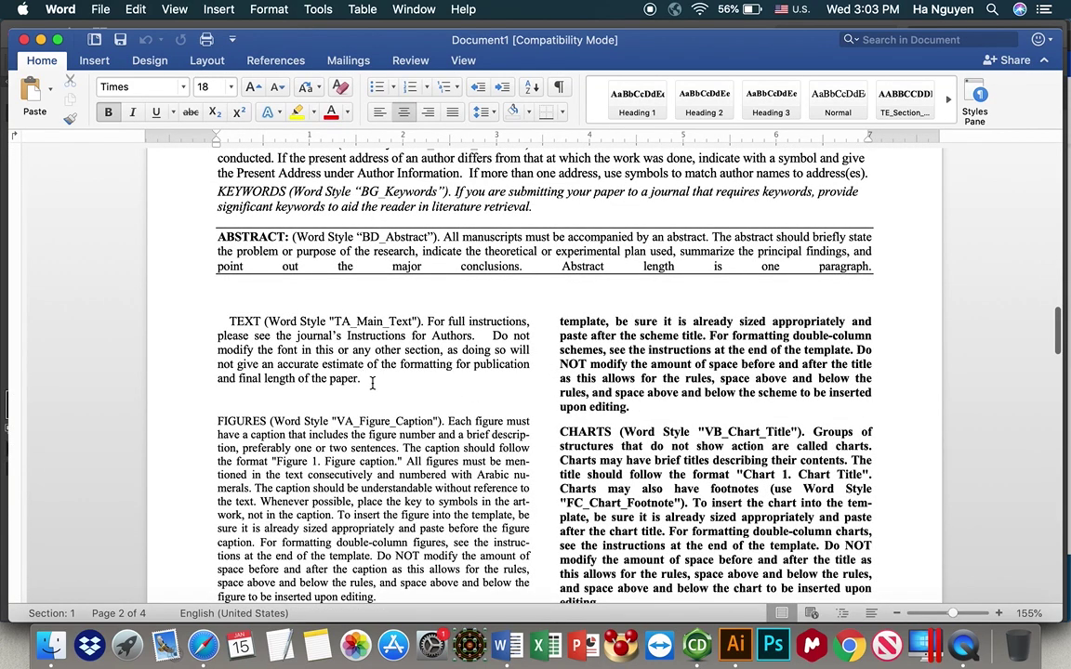
{"action": "left_click", "coordinate": [371, 383]}
{"action": "key", "text": "Return"}
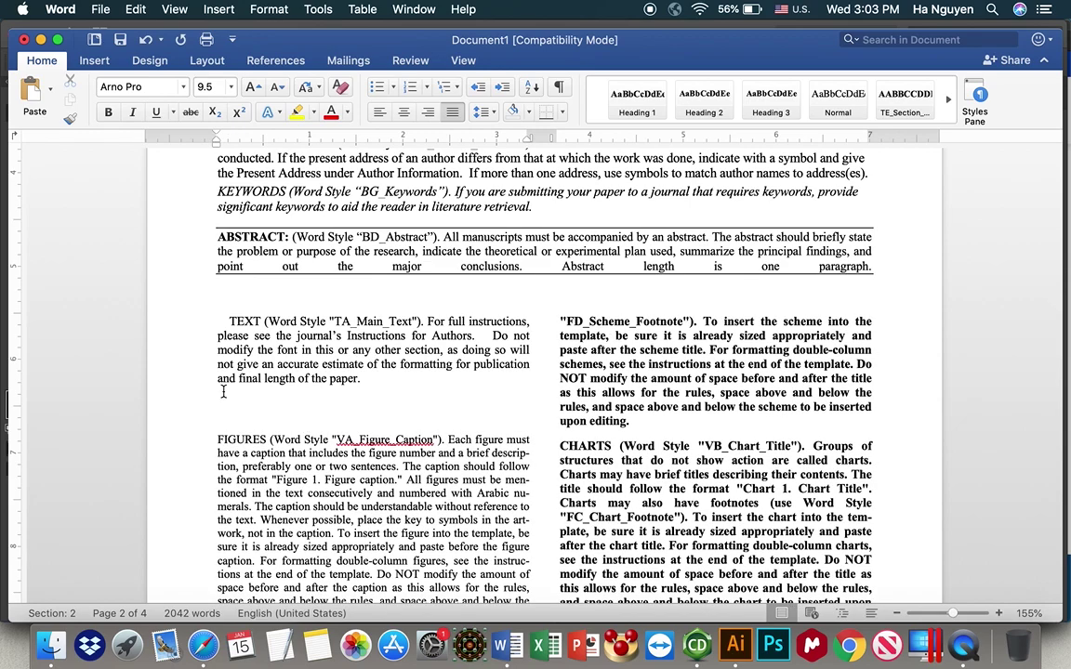
{"action": "key", "text": "BackSpace"}
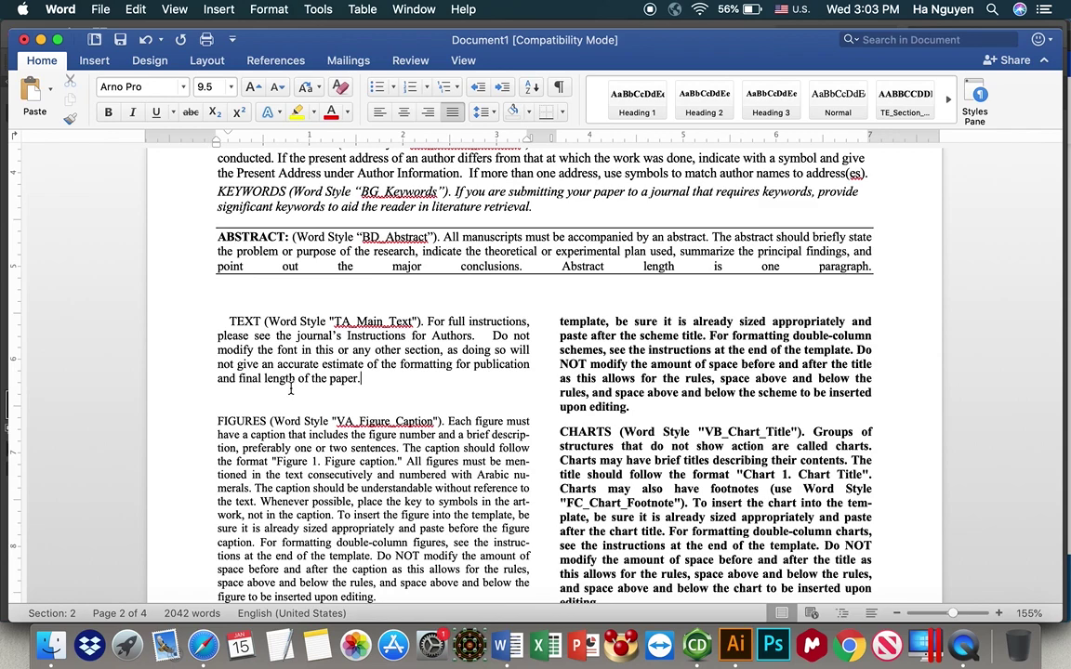
{"action": "left_click", "coordinate": [247, 395]}
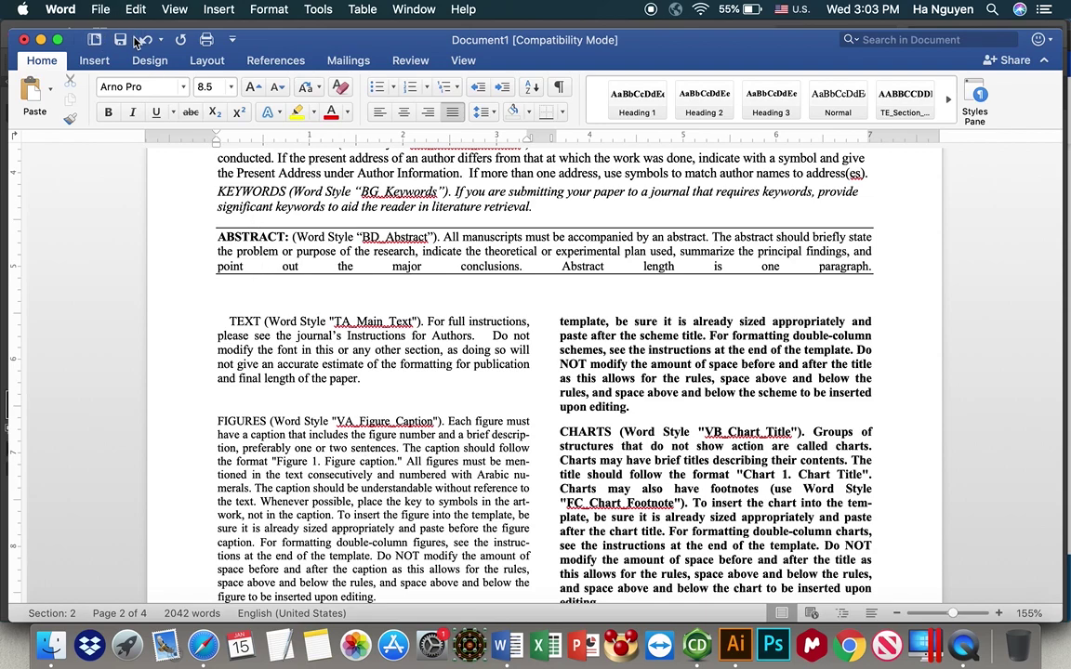
Insert Scheme-1-example-01.png from Downloads as a picture from file
{"action": "left_click", "coordinate": [89, 62]}
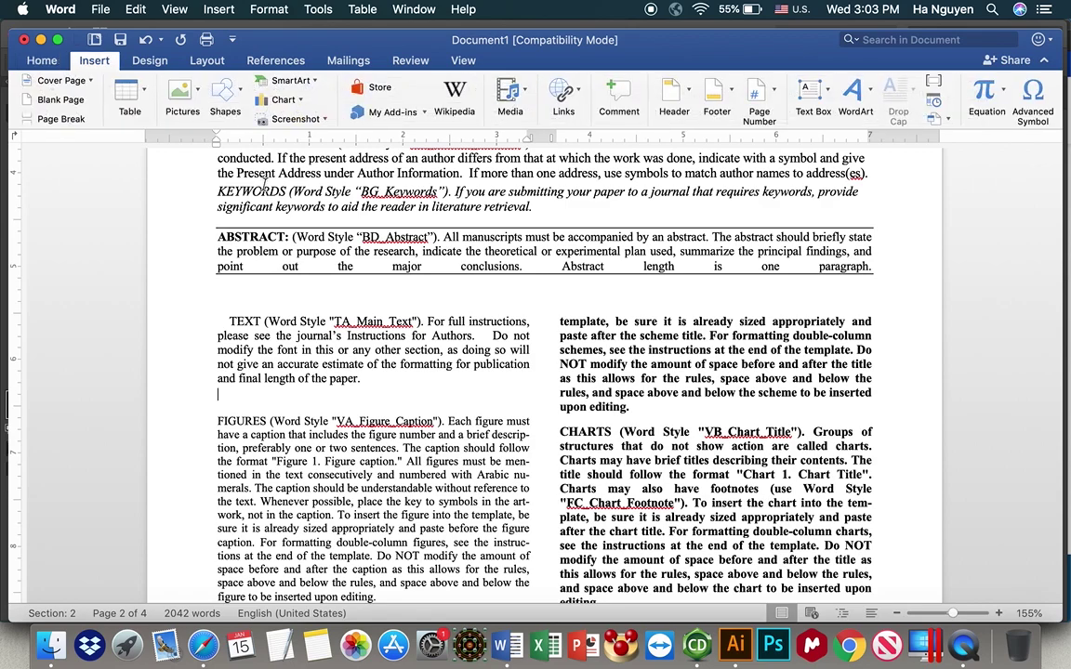
{"action": "left_click", "coordinate": [195, 97]}
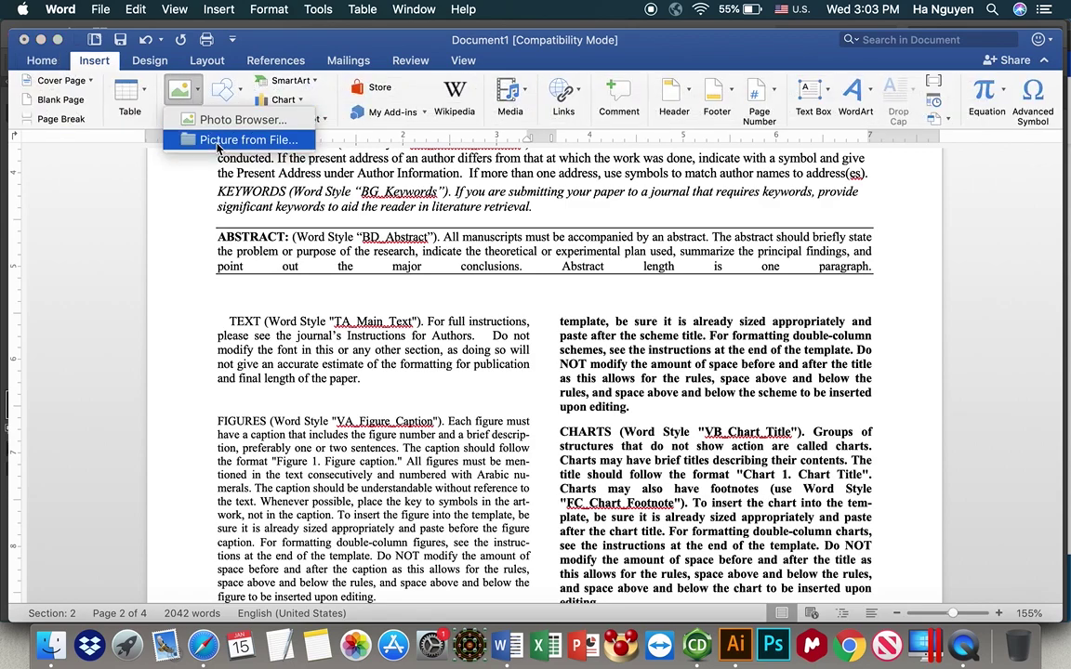
{"action": "left_click", "coordinate": [218, 140]}
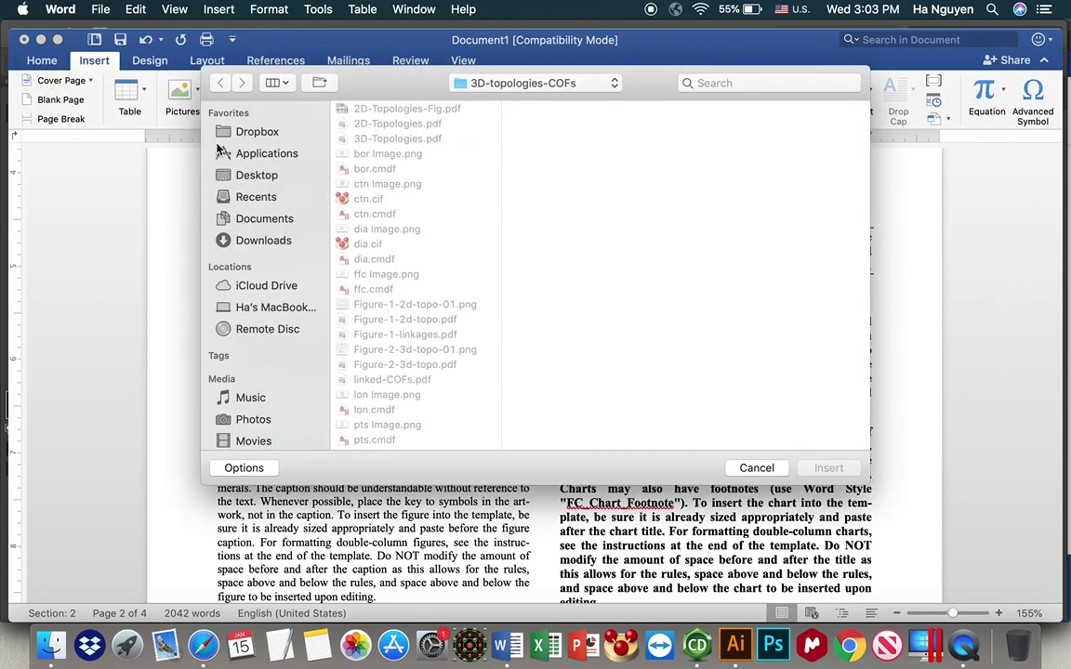
{"action": "left_click", "coordinate": [243, 240]}
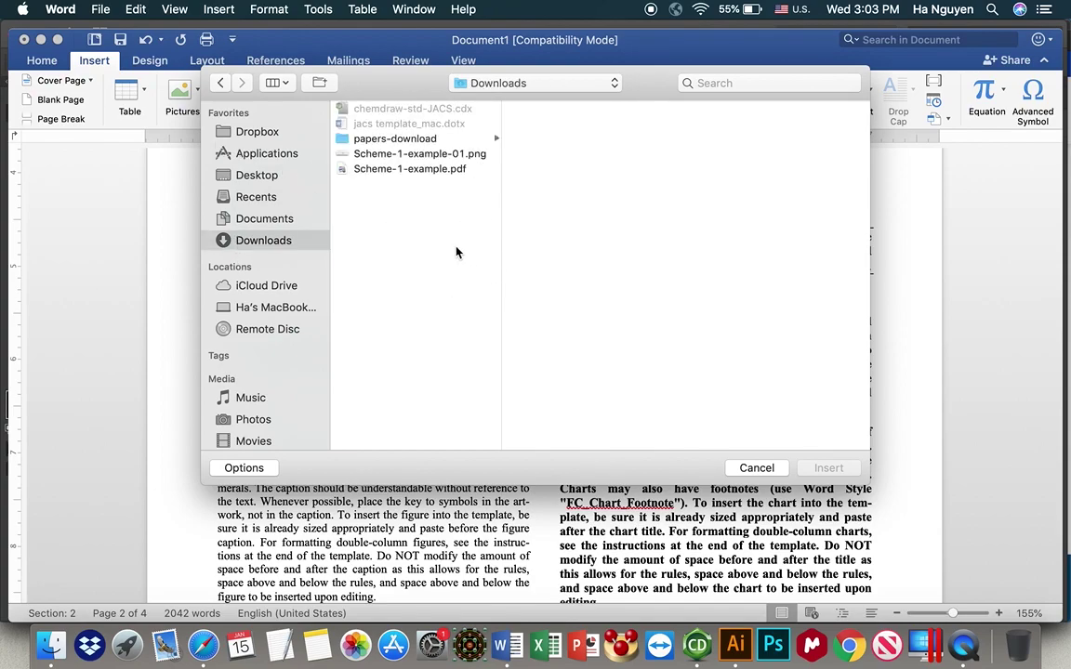
{"action": "left_click", "coordinate": [381, 153]}
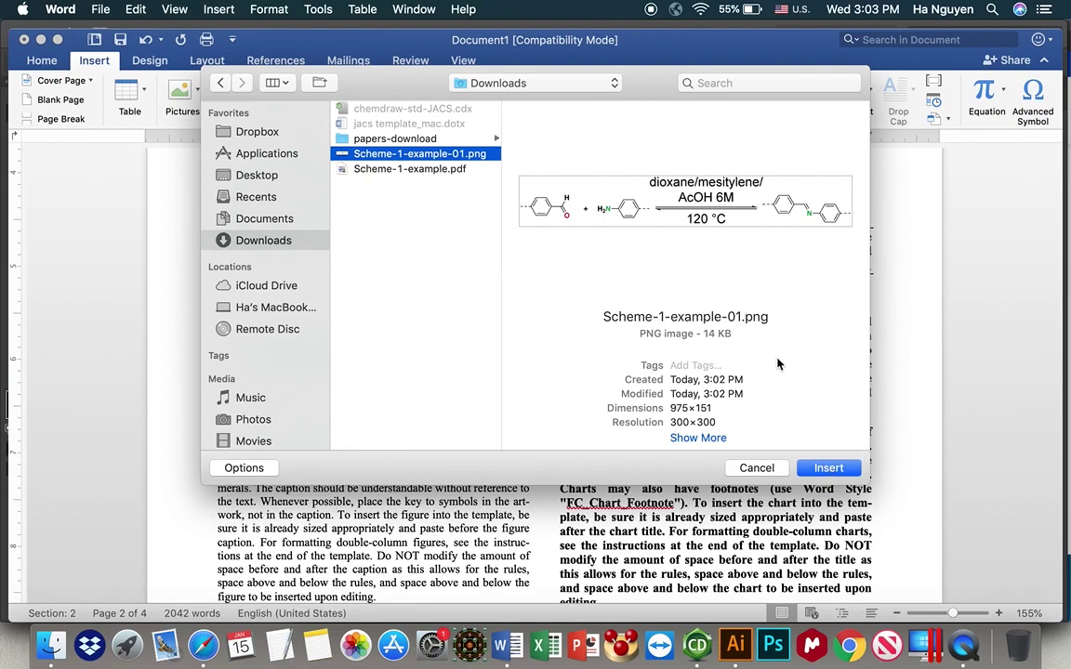
{"action": "left_click", "coordinate": [825, 466]}
{"action": "key", "text": "super+v"}
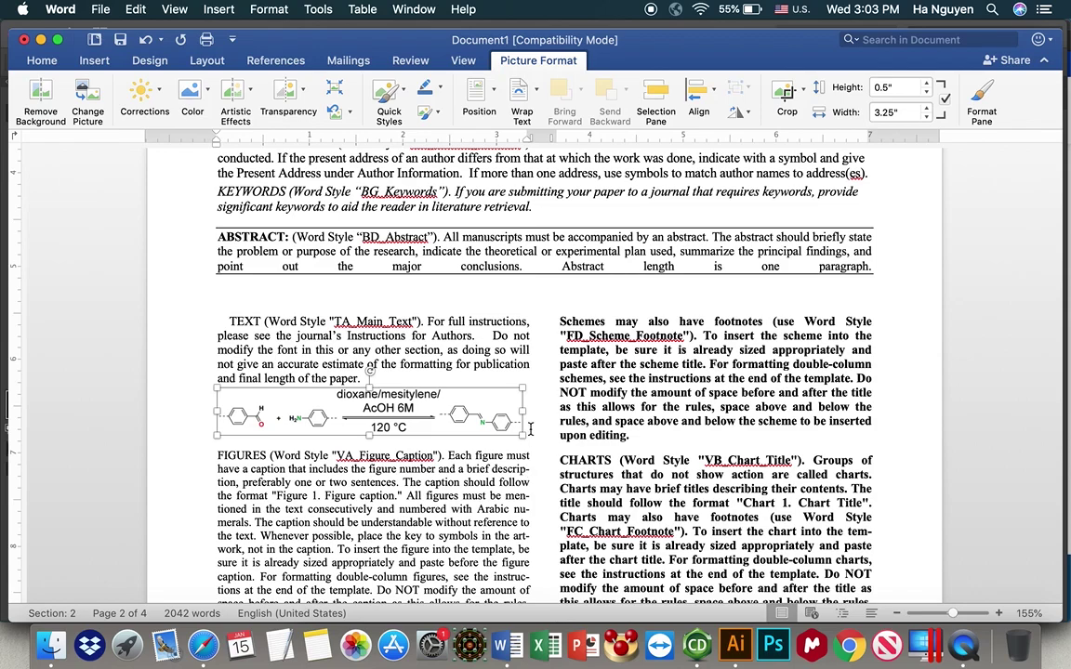
{"action": "left_click", "coordinate": [528, 448]}
Type the caption 'Scheme1. The synthesis of imine-linked COFs' on a new line below the picture
{"action": "key", "text": "Return"}
{"action": "type", "text": "Scheme1."}
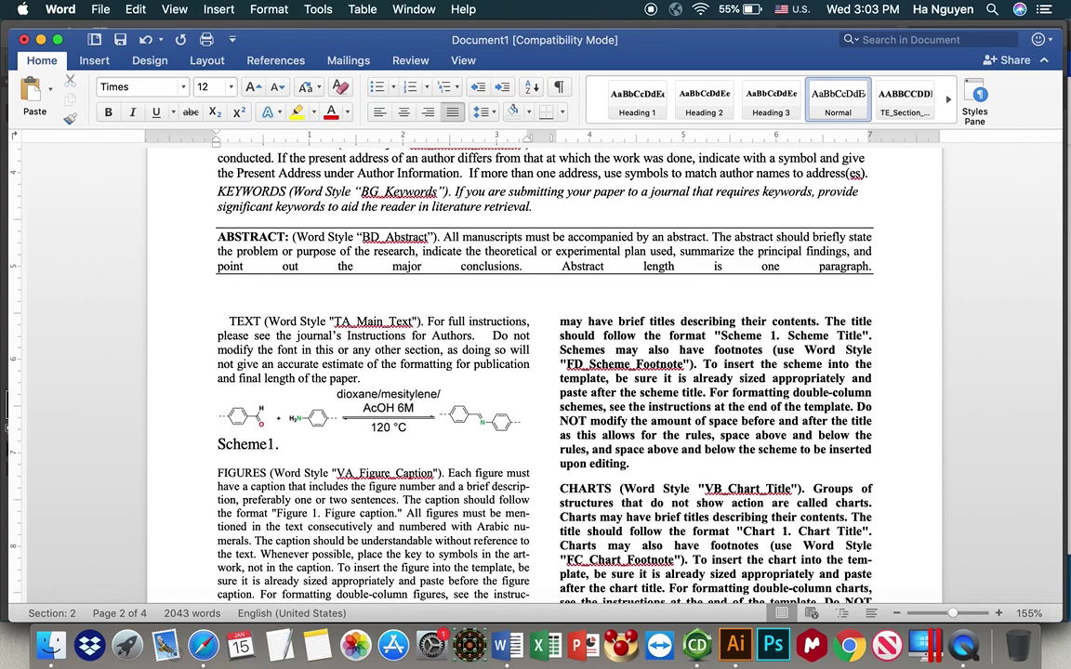
{"action": "type", "text": " imine-based"}
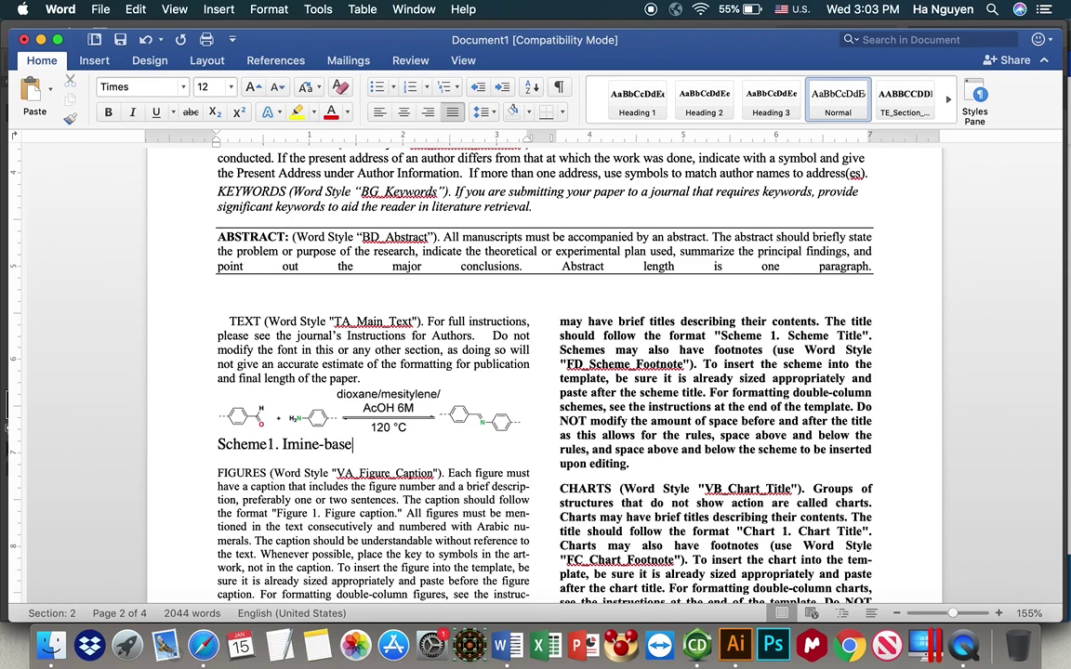
{"action": "key", "text": "BackSpace"}
{"action": "key", "text": "BackSpace"}
{"action": "key", "text": "BackSpace"}
{"action": "key", "text": "BackSpace"}
{"action": "key", "text": "BackSpace"}
{"action": "key", "text": "BackSpace"}
{"action": "key", "text": "BackSpace"}
{"action": "key", "text": "BackSpace"}
{"action": "key", "text": "BackSpace"}
{"action": "key", "text": "BackSpace"}
{"action": "type", "text": "The ssynthesis o"}
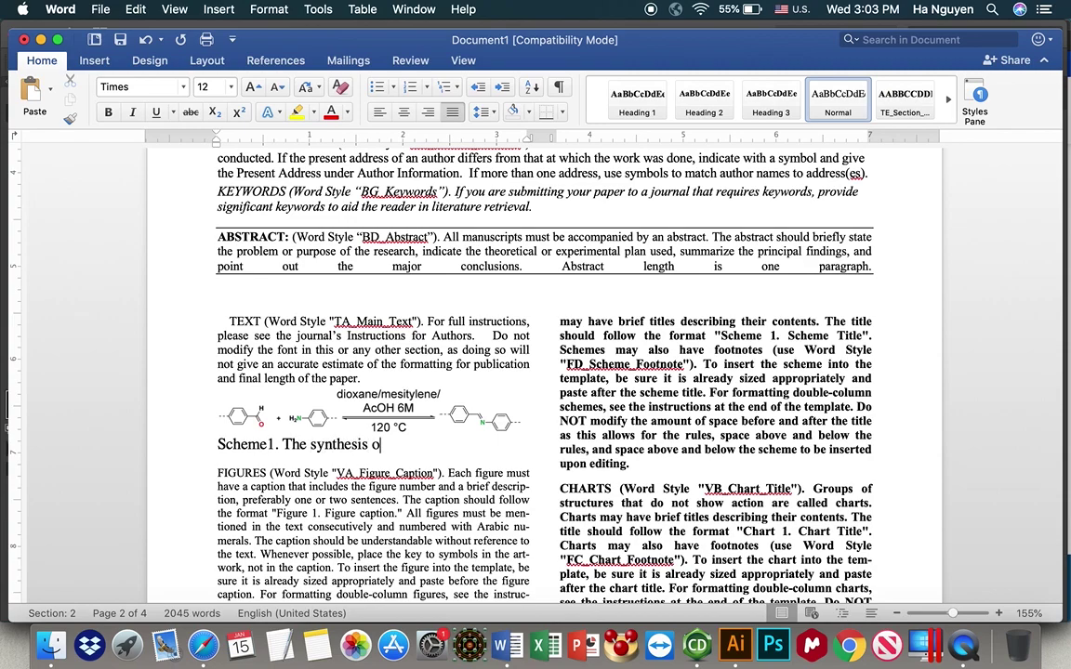
{"action": "type", "text": "f imine-1"}
{"action": "type", "text": "inkae"}
{"action": "key", "text": "BackSpace"}
{"action": "type", "text": "ed"}
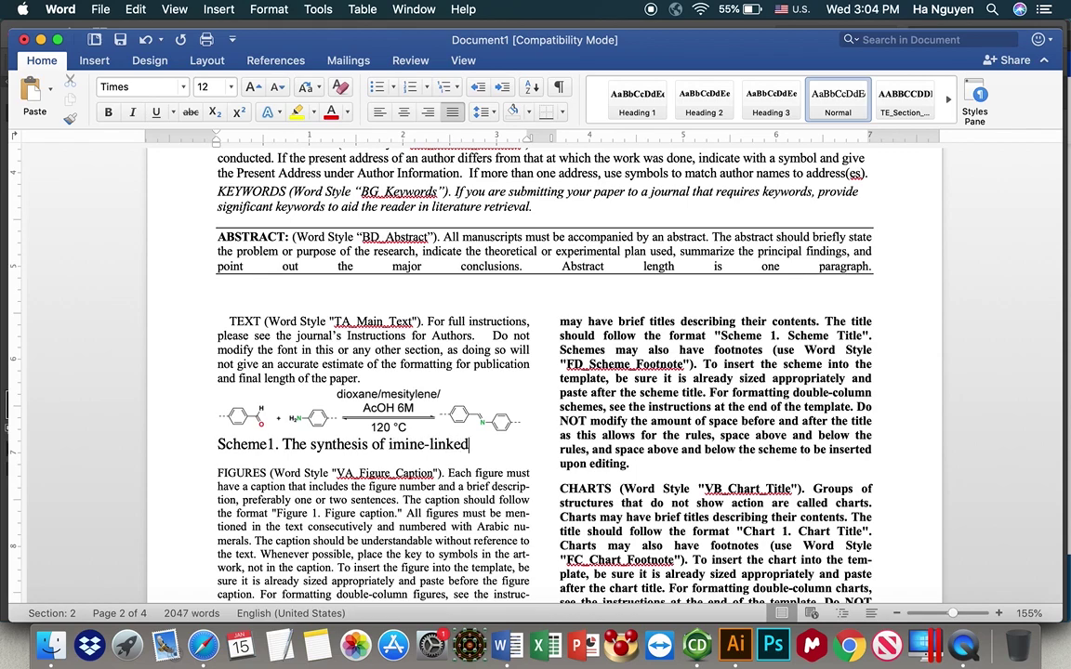
{"action": "type", "text": " COFs."}
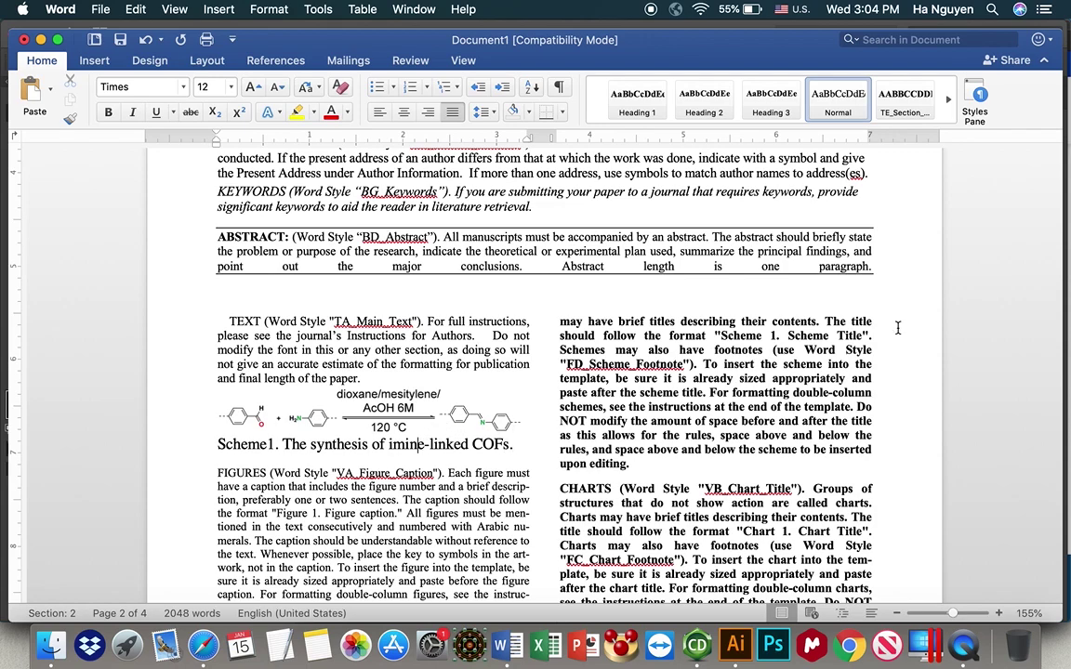
Apply the VC_Scheme_Title style to the caption from the styles list
{"action": "left_click", "coordinate": [975, 96]}
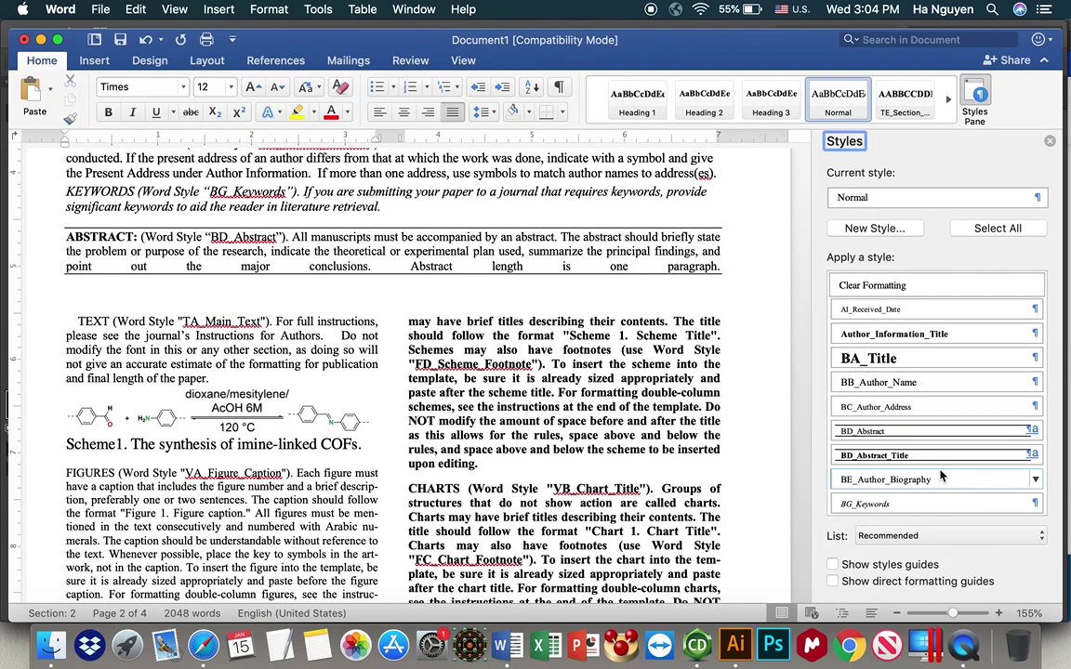
{"action": "scroll", "coordinate": [940, 475], "scroll_direction": "down", "scroll_amount": 15}
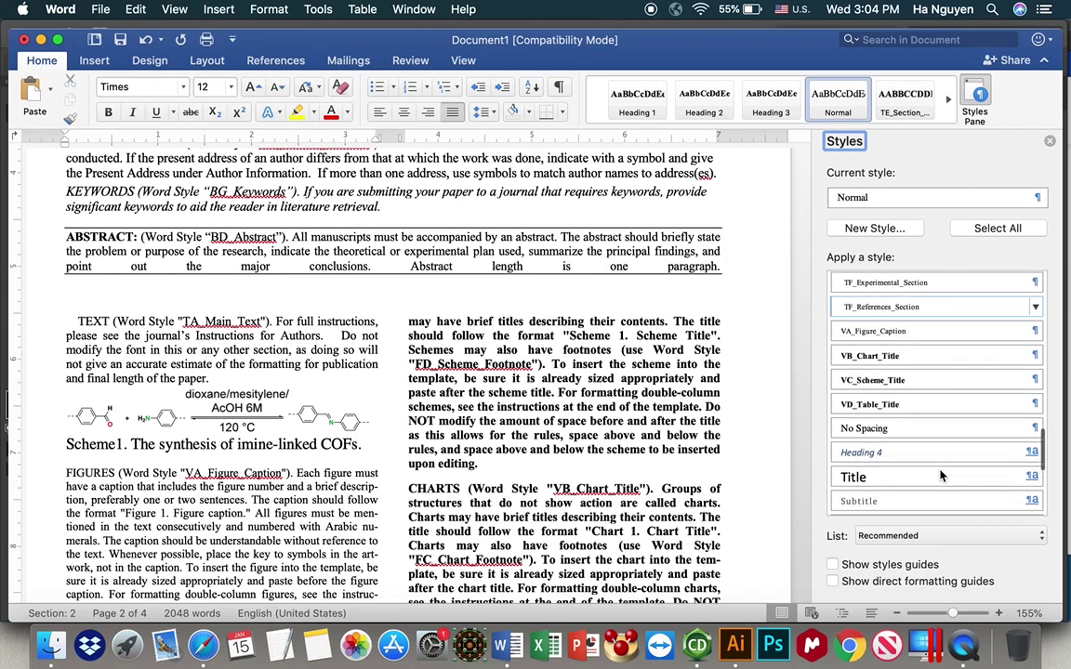
{"action": "scroll", "coordinate": [940, 476], "scroll_direction": "down", "scroll_amount": 5}
{"action": "scroll", "coordinate": [940, 476], "scroll_direction": "up", "scroll_amount": 10}
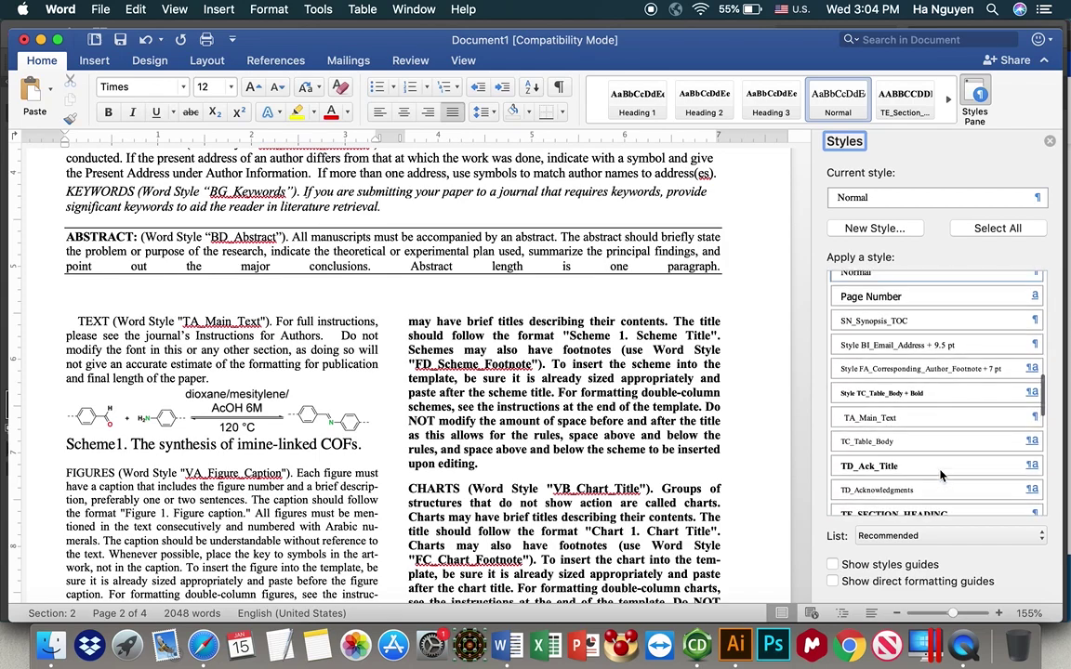
{"action": "scroll", "coordinate": [934, 476], "scroll_direction": "up", "scroll_amount": 1}
{"action": "scroll", "coordinate": [879, 478], "scroll_direction": "down", "scroll_amount": 1}
{"action": "scroll", "coordinate": [879, 478], "scroll_direction": "up", "scroll_amount": 1}
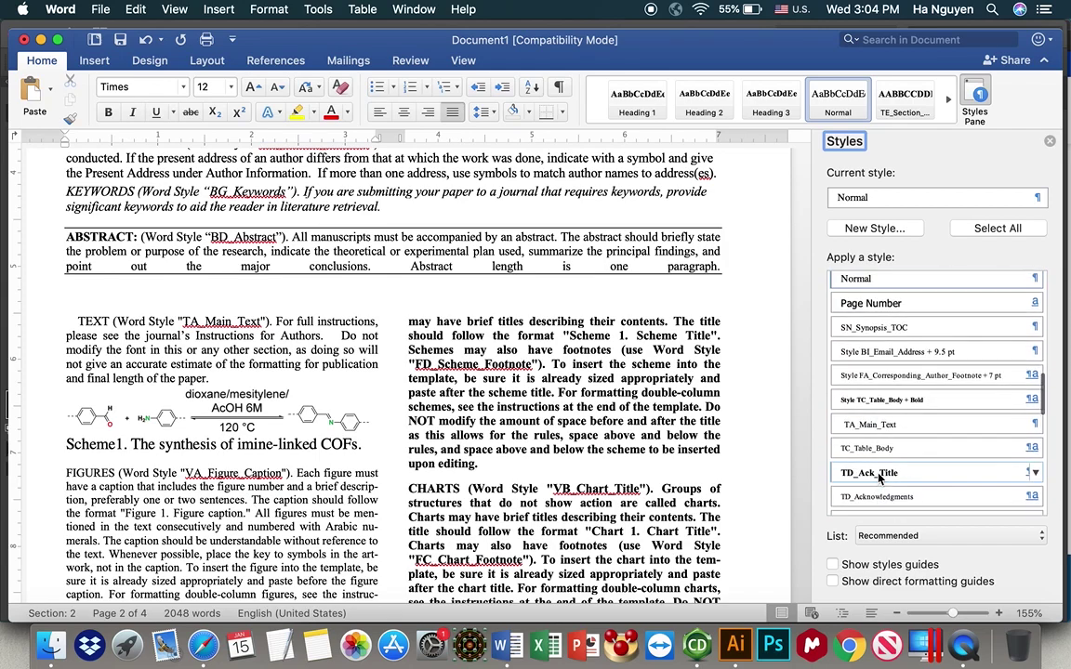
{"action": "scroll", "coordinate": [879, 478], "scroll_direction": "up", "scroll_amount": 3}
{"action": "scroll", "coordinate": [879, 380], "scroll_direction": "down", "scroll_amount": 8}
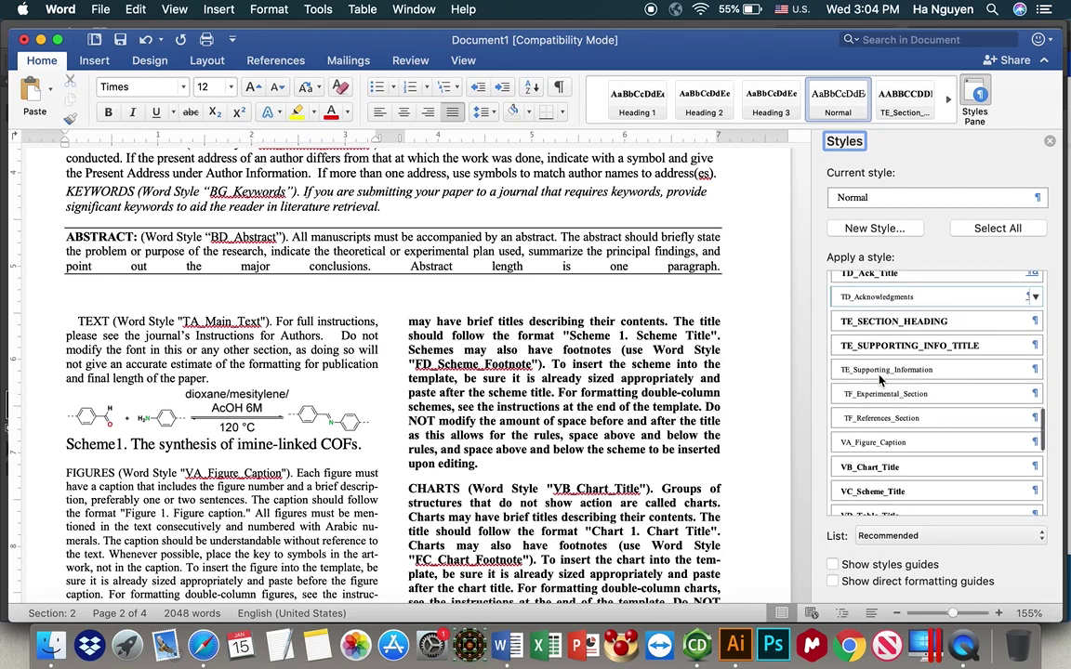
{"action": "scroll", "coordinate": [877, 409], "scroll_direction": "down", "scroll_amount": 3}
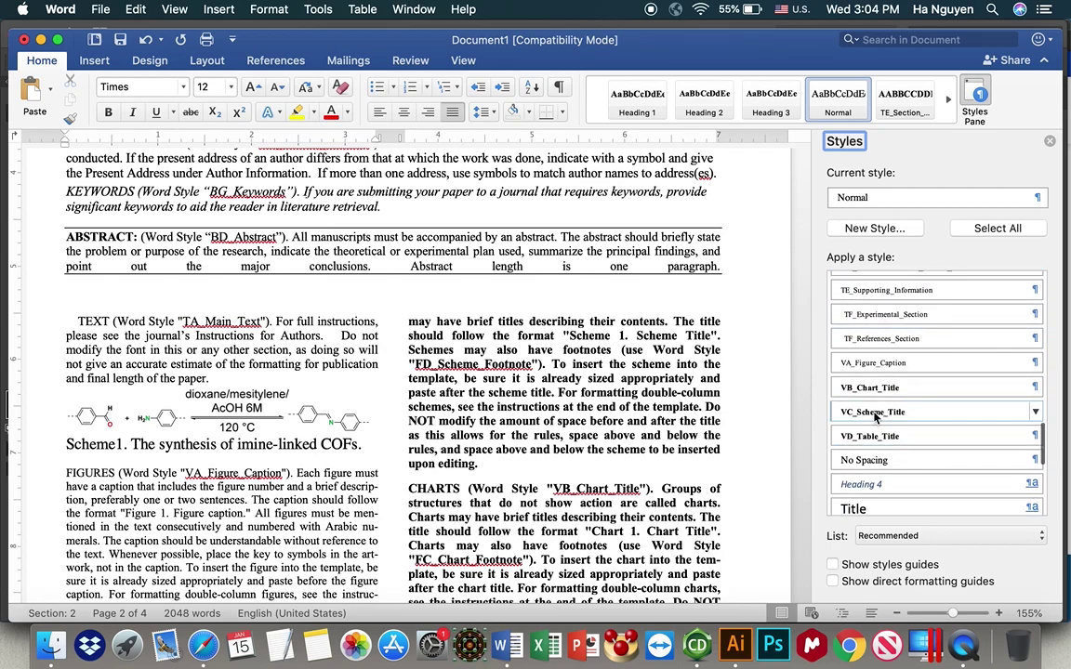
{"action": "left_click", "coordinate": [875, 414]}
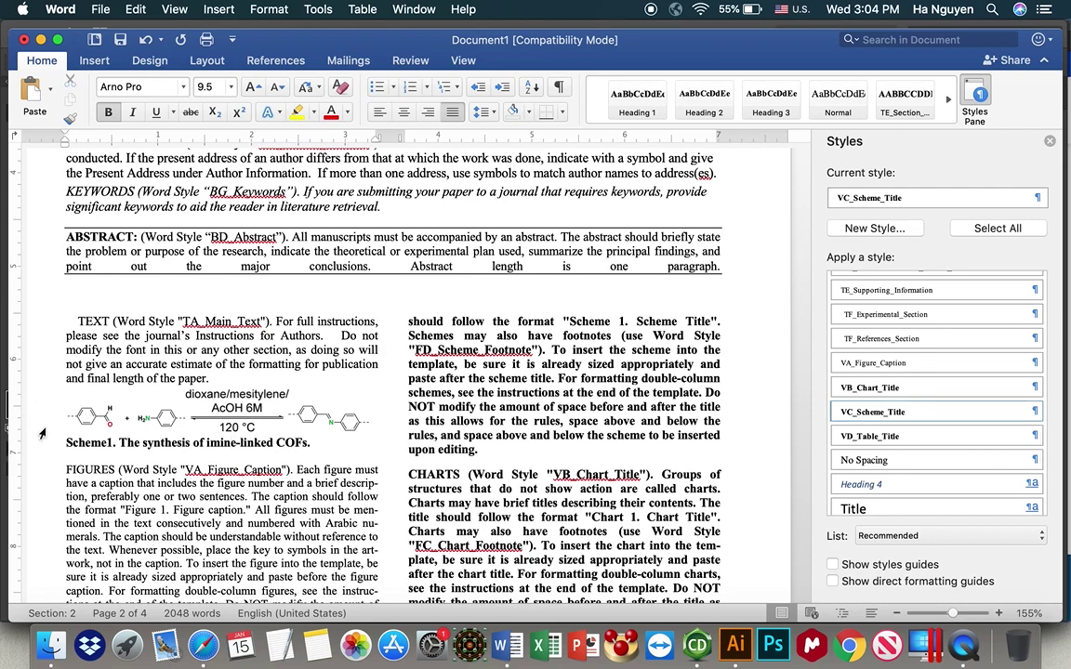
{"action": "left_click", "coordinate": [108, 443]}
Select the imine scheme picture and change its text wrapping to Through
{"action": "type", "text": "1"}
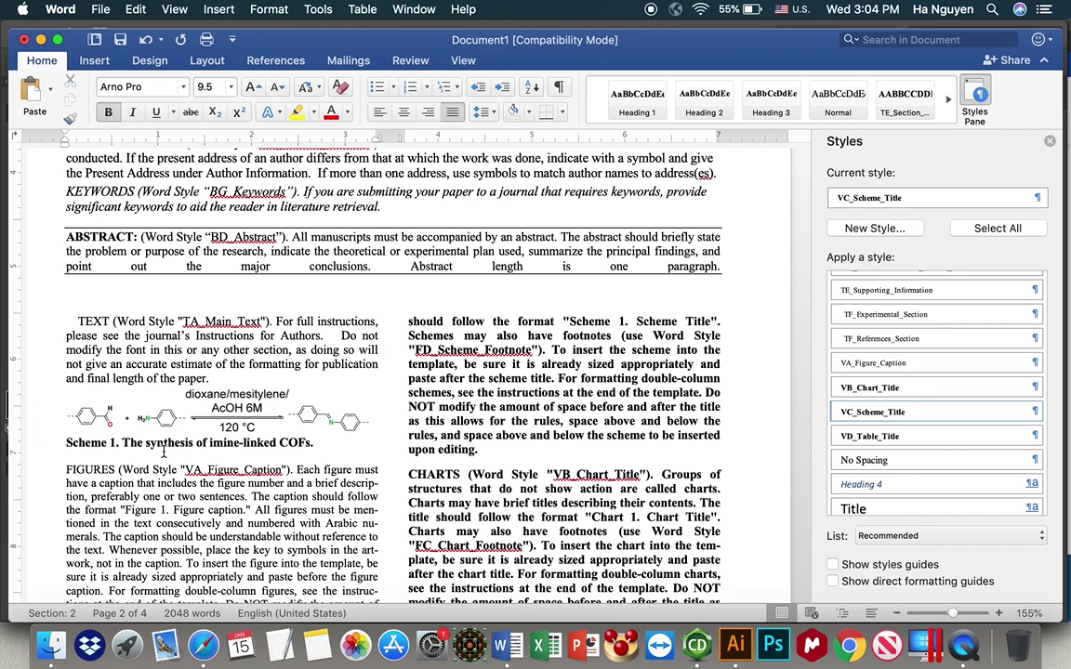
{"action": "left_click", "coordinate": [240, 394]}
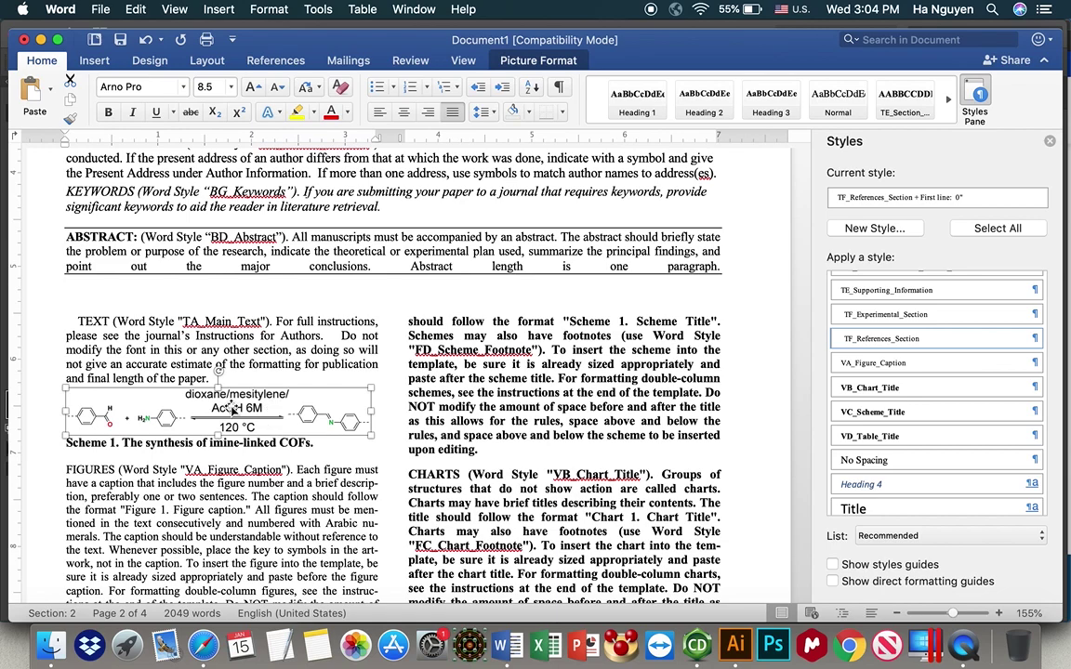
{"action": "left_click_drag", "start_coordinate": [233, 407], "coordinate": [300, 410]}
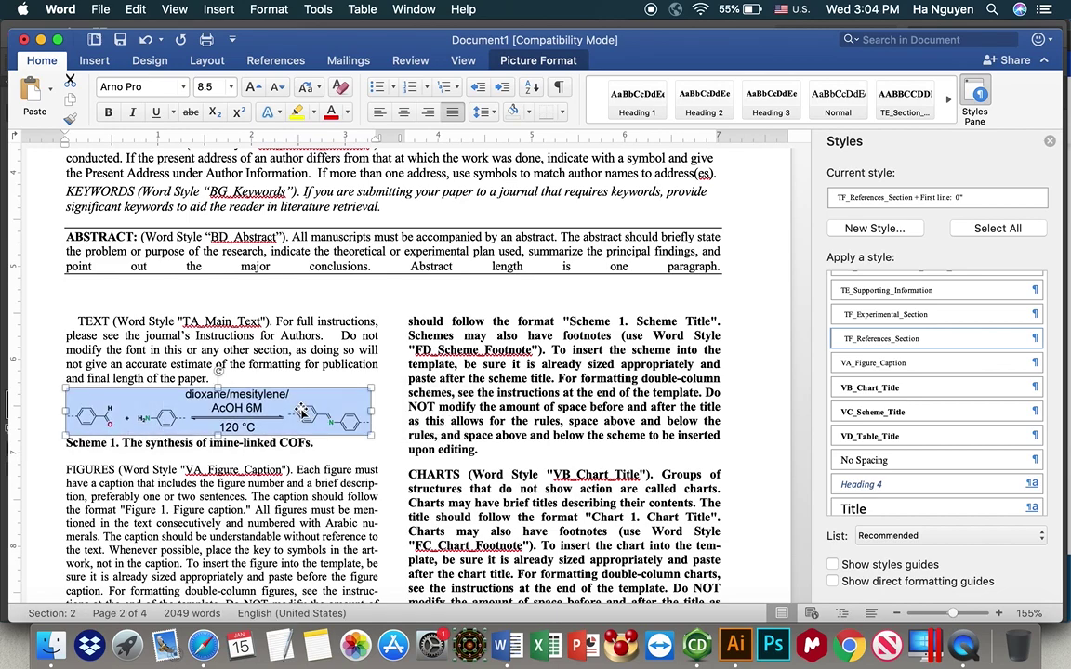
{"action": "right_click", "coordinate": [300, 411]}
{"action": "mouse_move", "coordinate": [414, 549]}
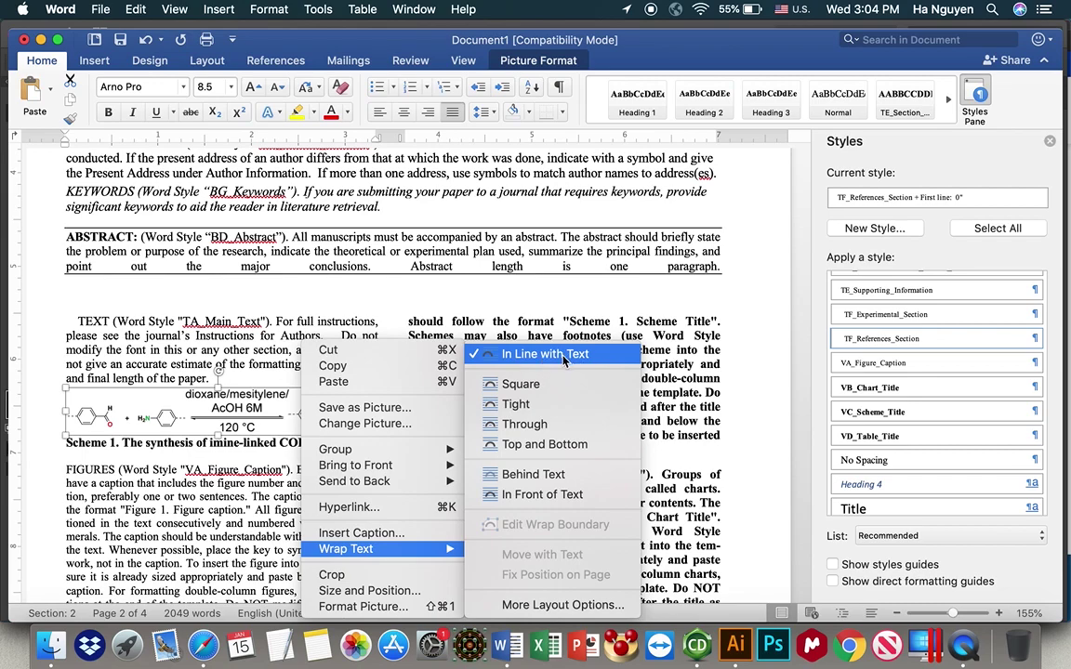
{"action": "left_click", "coordinate": [536, 424]}
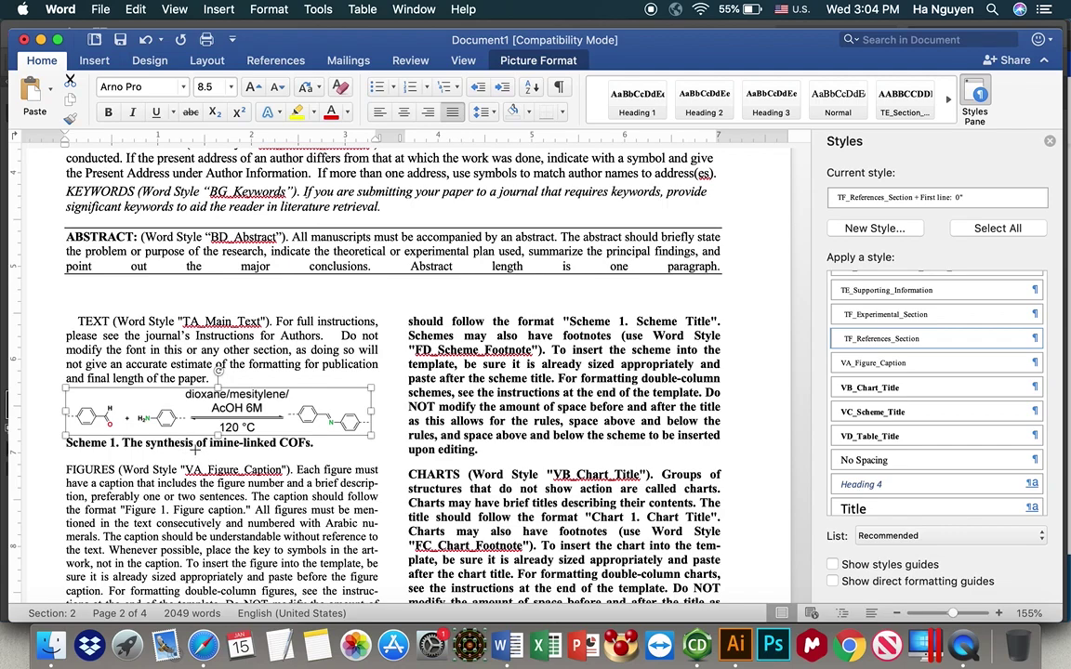
Place the cursor in the 'Scheme 1' caption, then cancel closing to keep Document1 open unsaved
{"action": "left_click", "coordinate": [196, 448]}
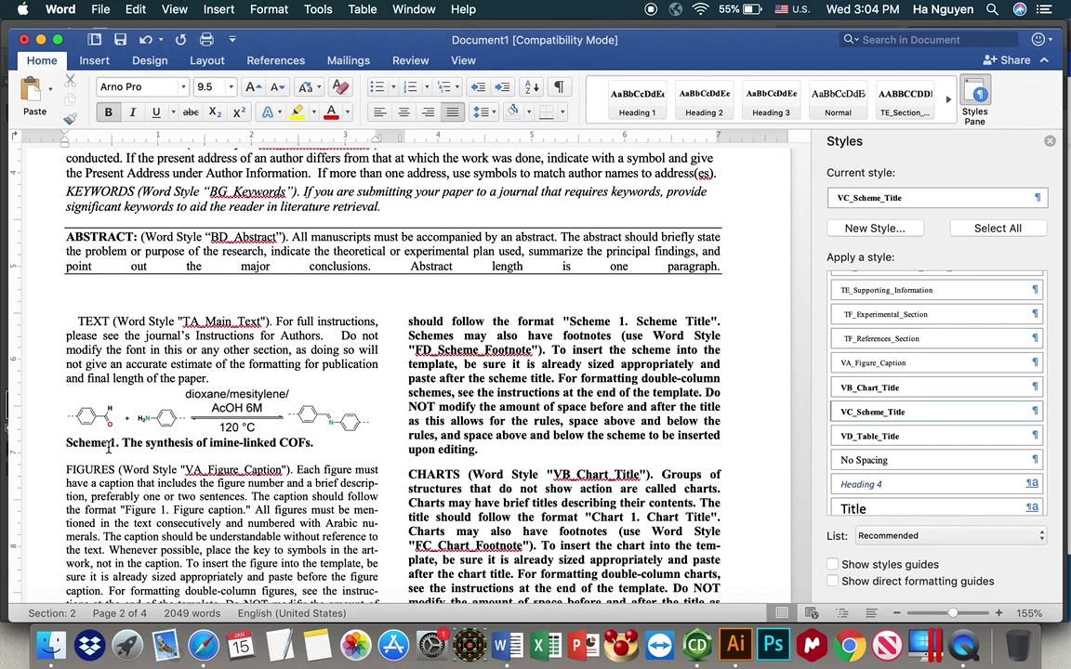
{"action": "left_click", "coordinate": [78, 443]}
{"action": "left_click", "coordinate": [24, 41]}
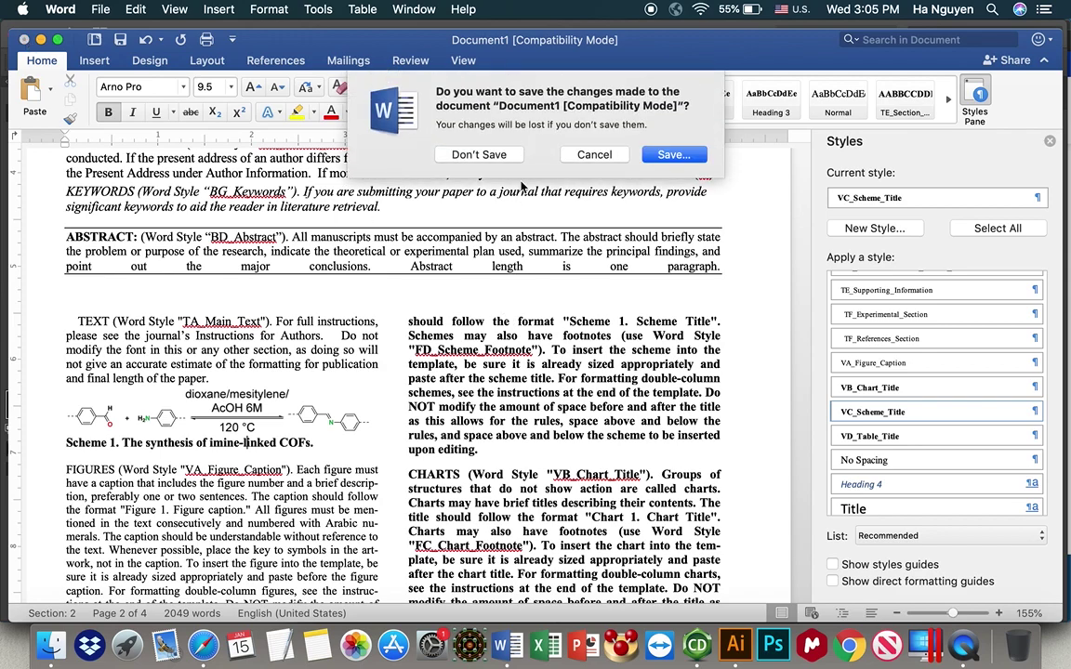
{"action": "left_click", "coordinate": [595, 154]}
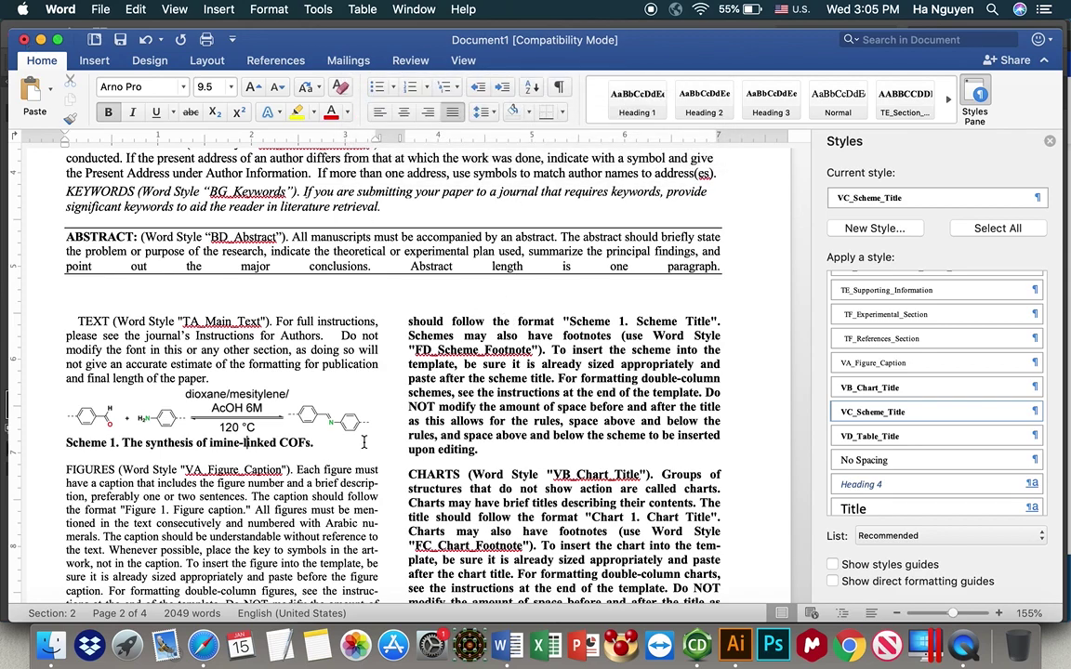